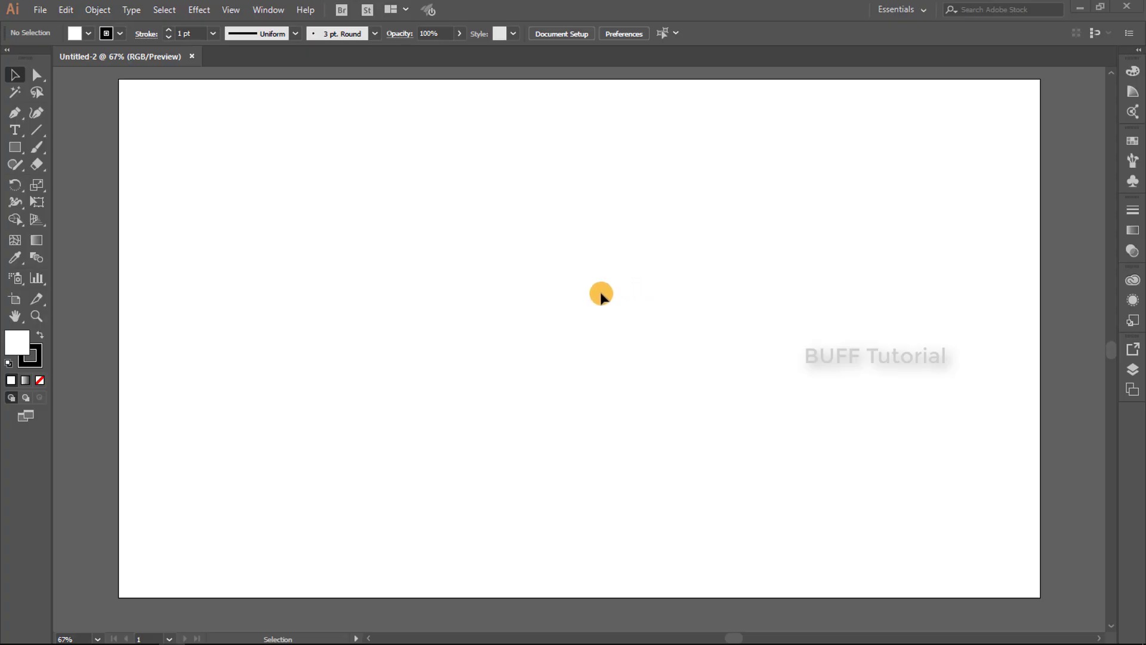
Draw a 377.61 pt square rounded rectangle with about 48.51 pt corner radius
click(24, 148)
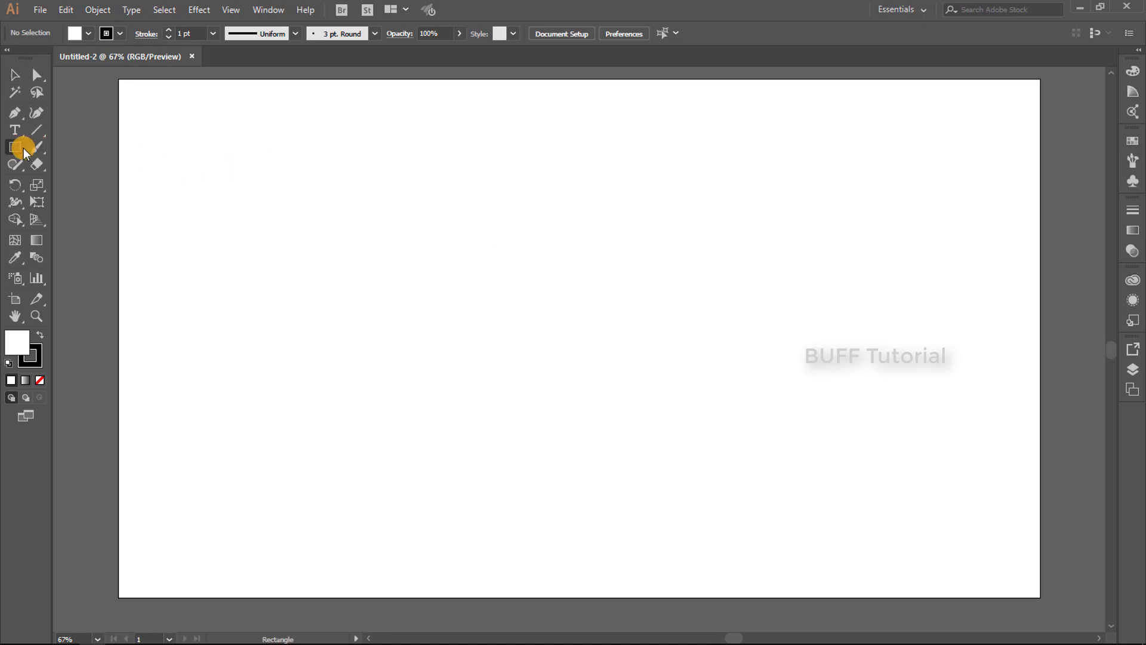
click(62, 163)
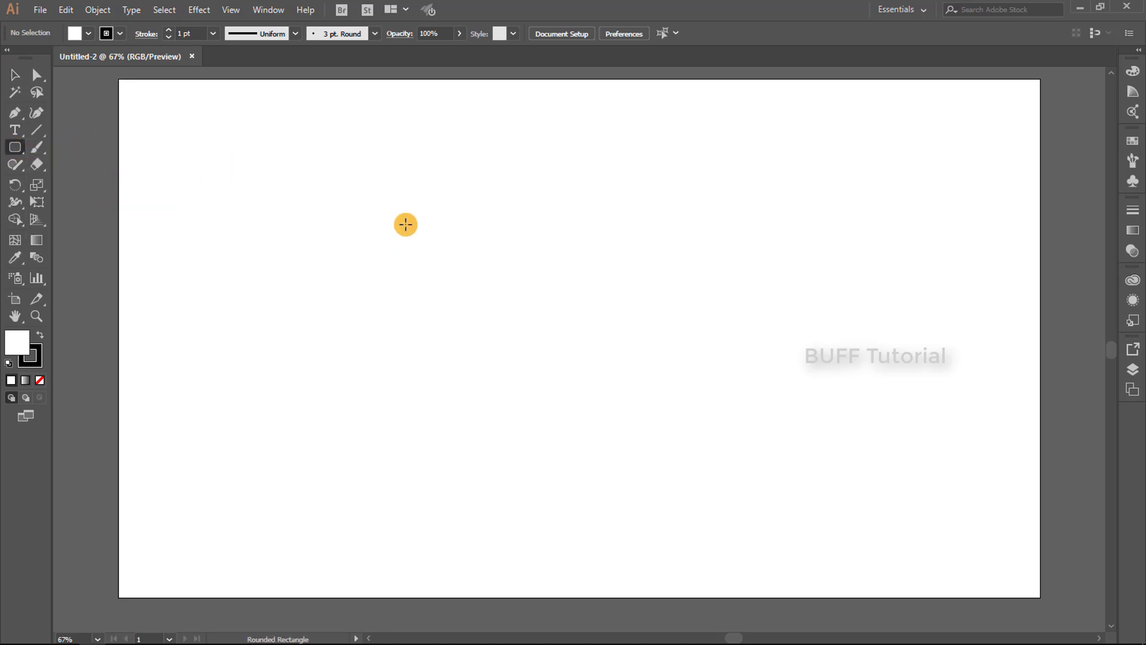
mouse_move(407, 217)
mouse_down()
mouse_move(565, 391)
mouse_move(588, 398)
mouse_up()
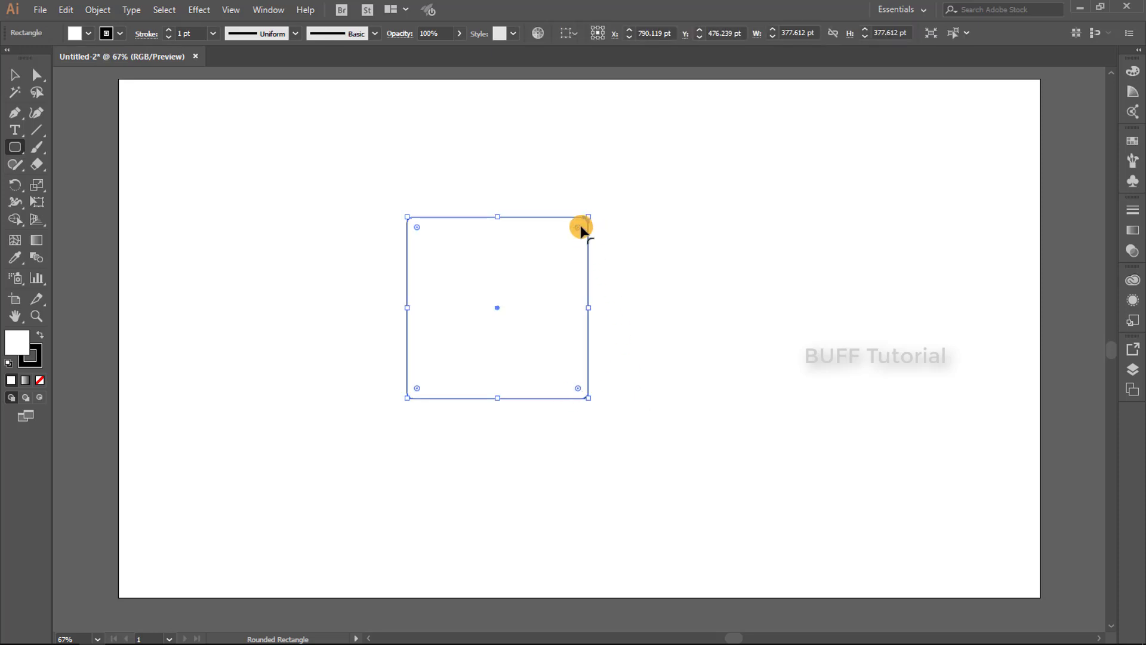
drag(582, 234, 583, 242)
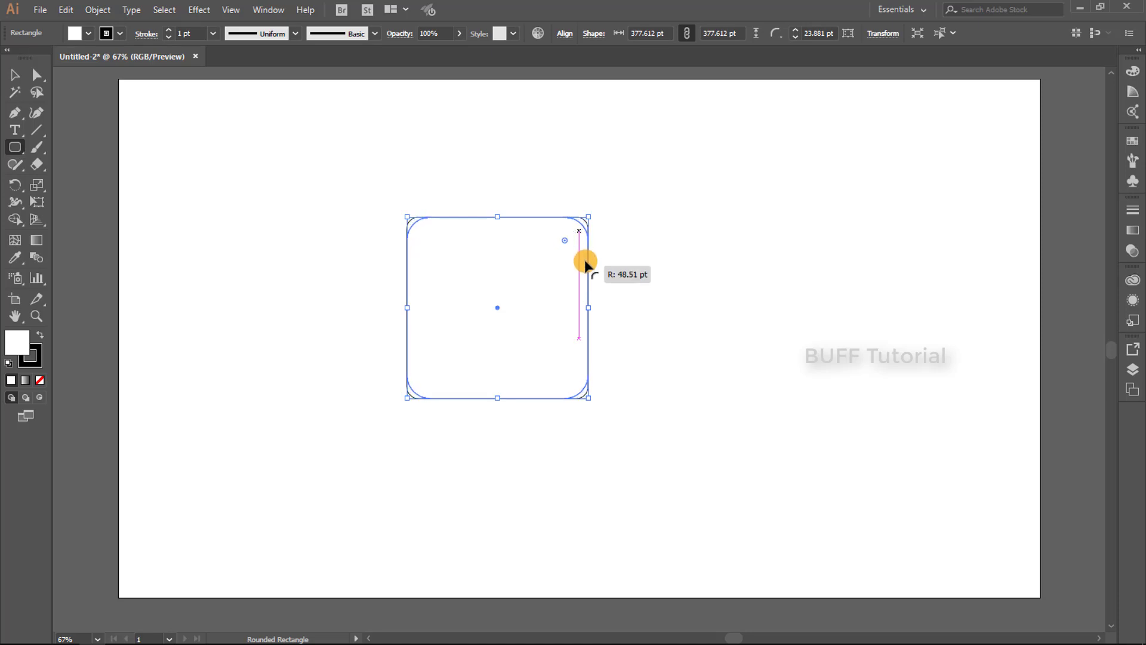
click(15, 74)
Draw a large circle centred inside the rounded square
click(674, 230)
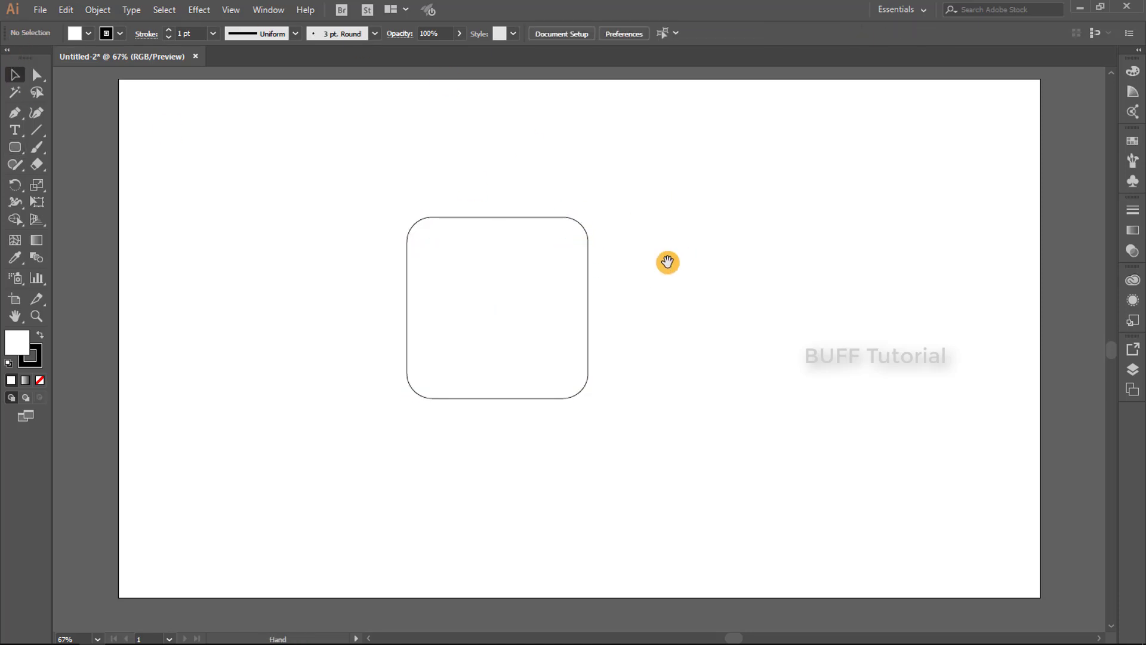
scroll(667, 261, down, 1)
scroll(561, 211, up, 1)
drag(561, 212, 637, 253)
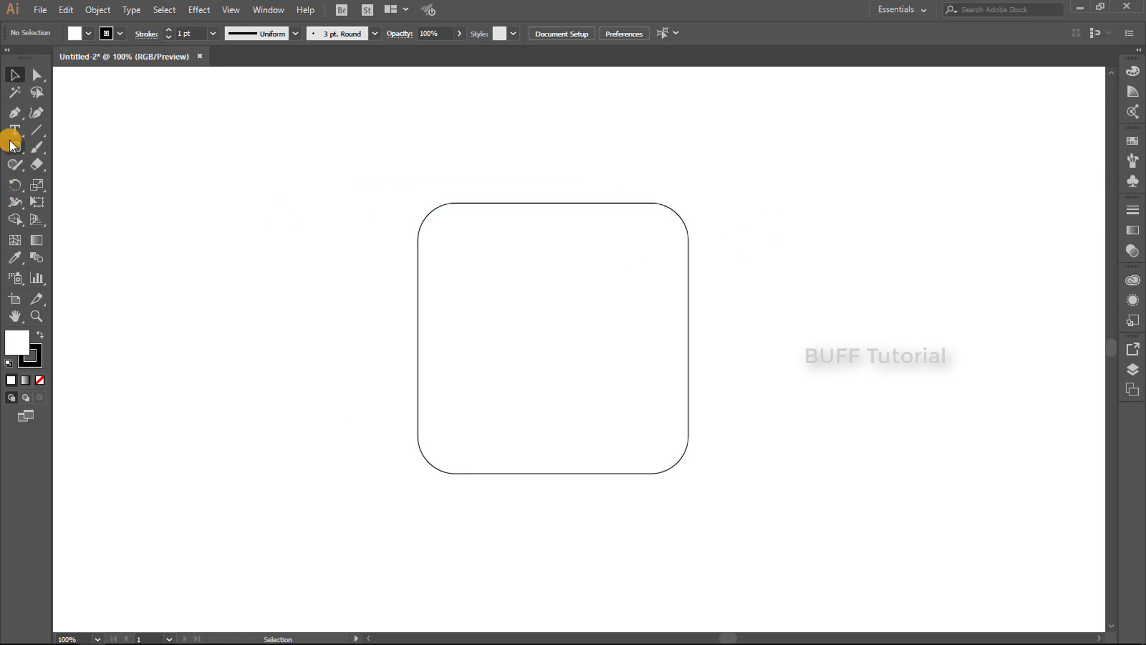
drag(15, 146, 59, 176)
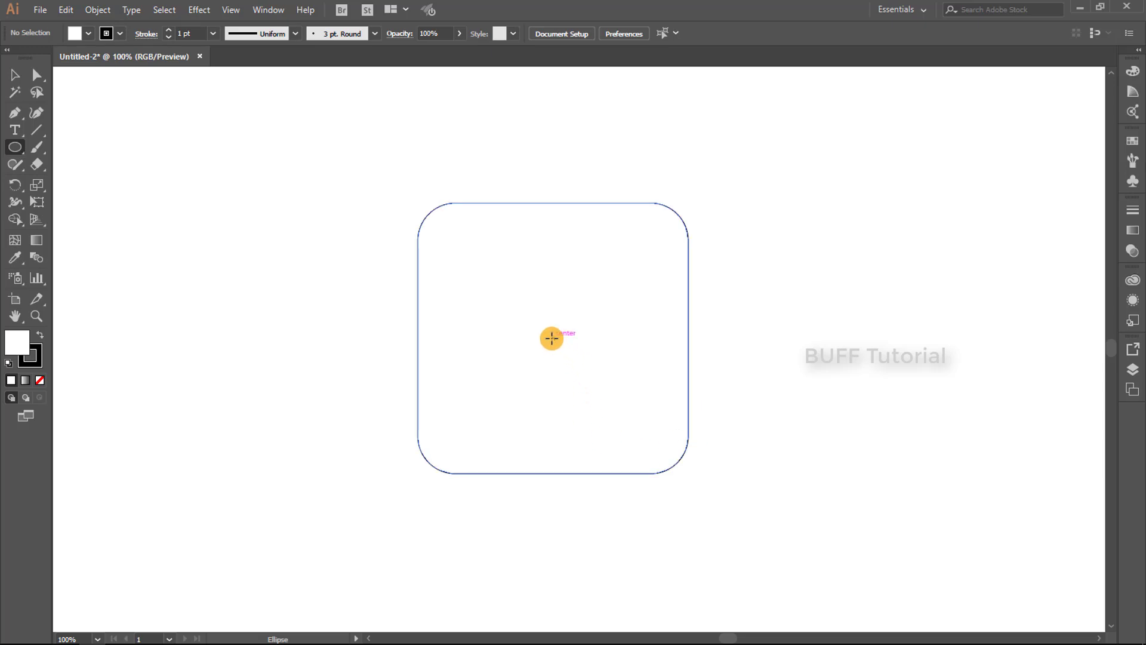
drag(551, 343, 632, 455)
key(v)
click(719, 266)
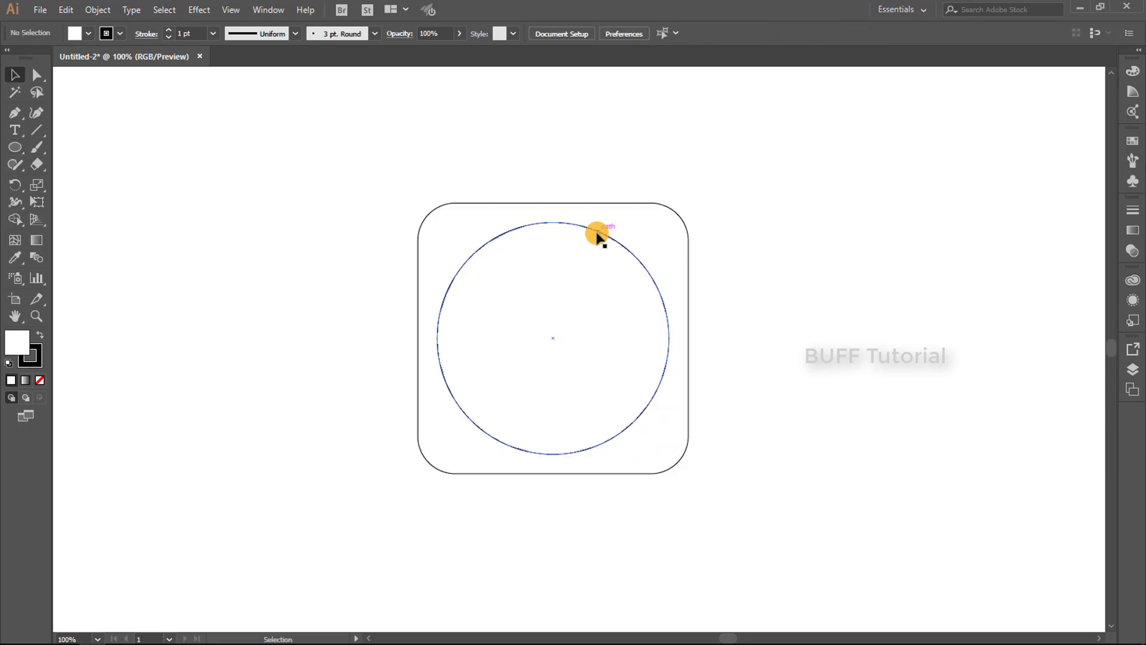
click(597, 234)
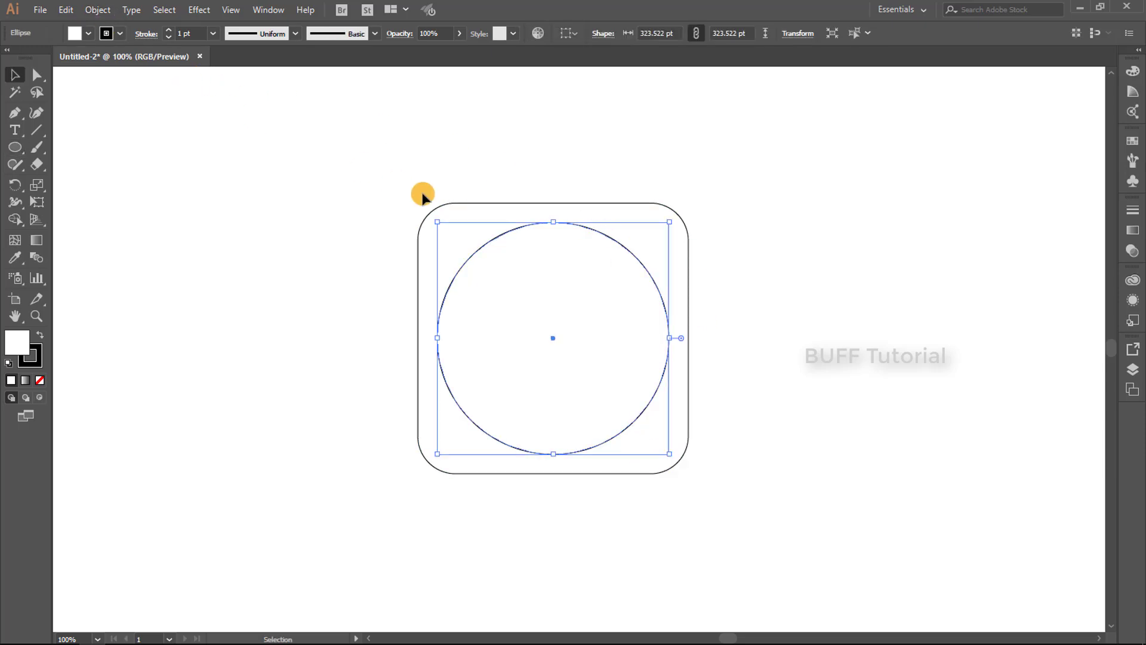
click(218, 206)
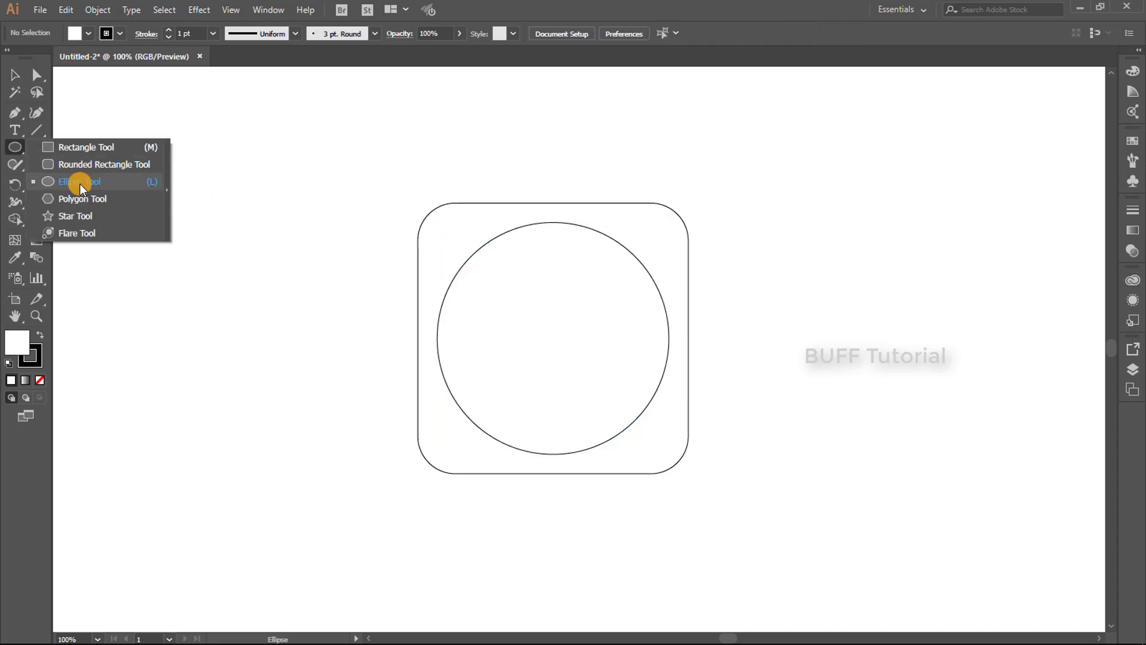
Draw a slightly smaller 301.52 pt concentric circle, then select all three shapes
drag(24, 142, 80, 184)
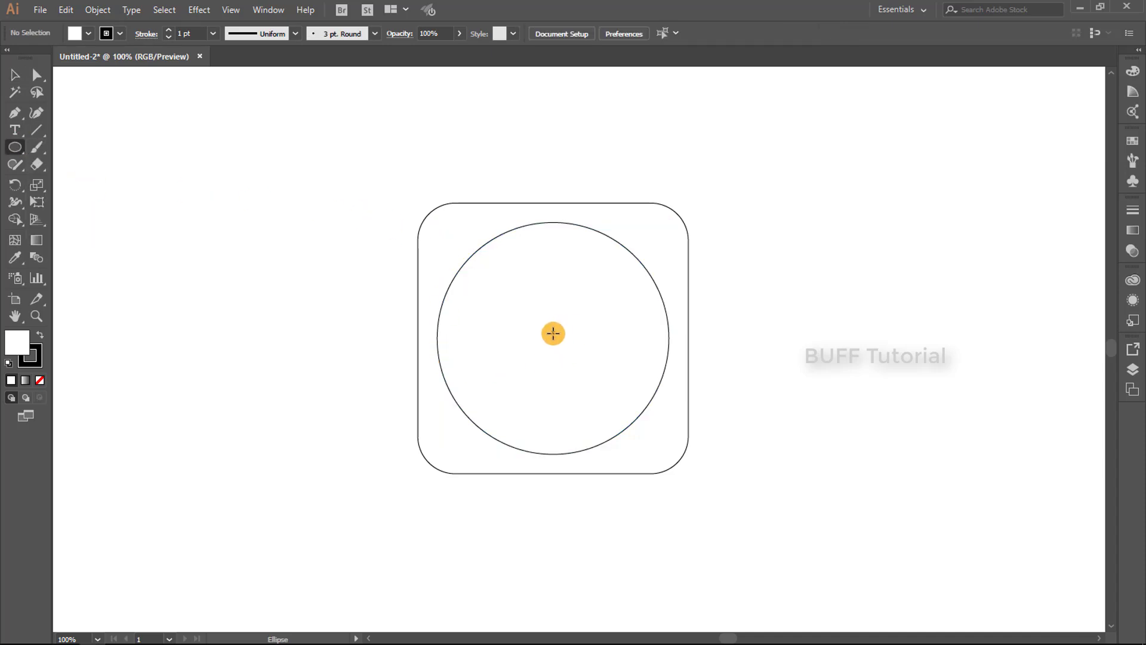
drag(554, 336, 648, 447)
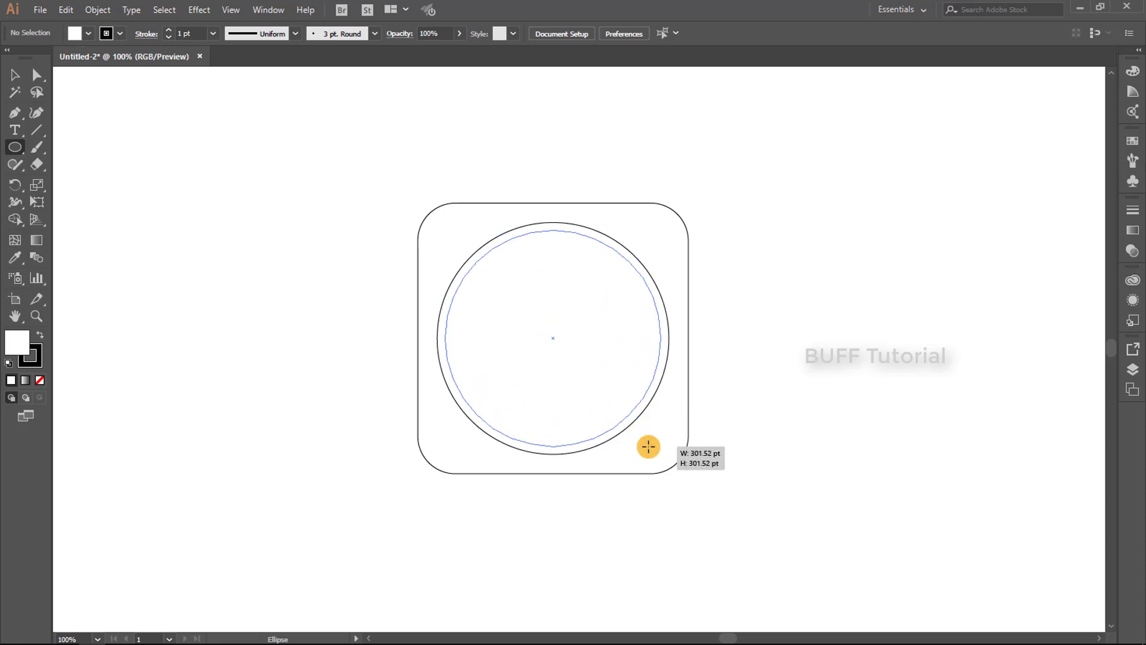
drag(648, 447, 648, 446)
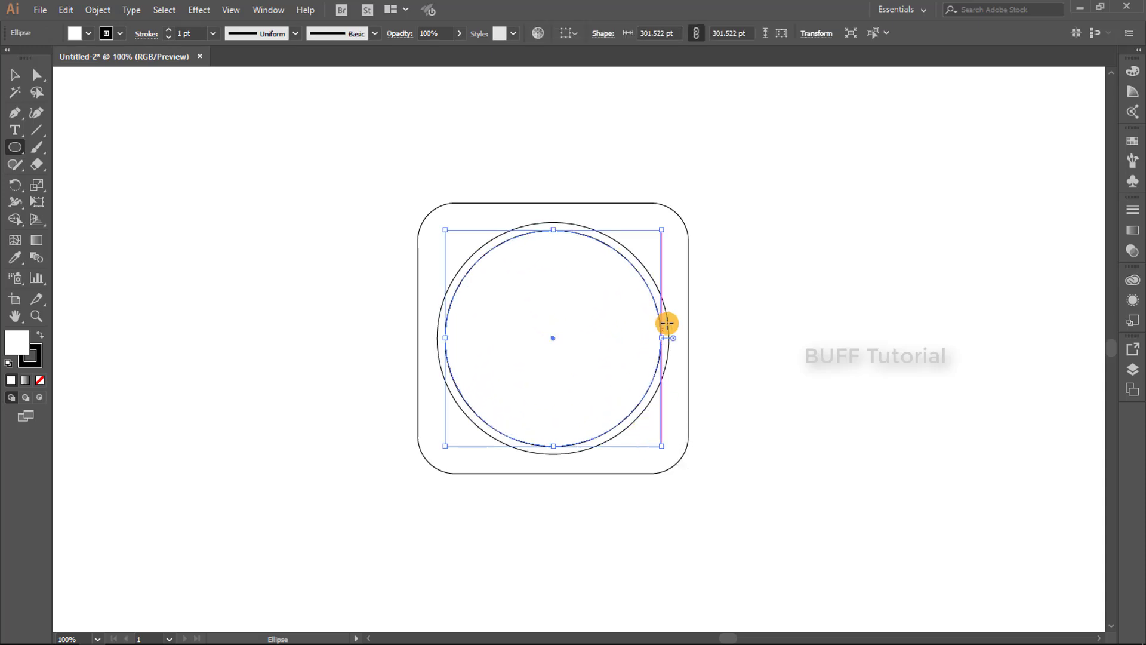
key(v)
click(732, 270)
click(586, 238)
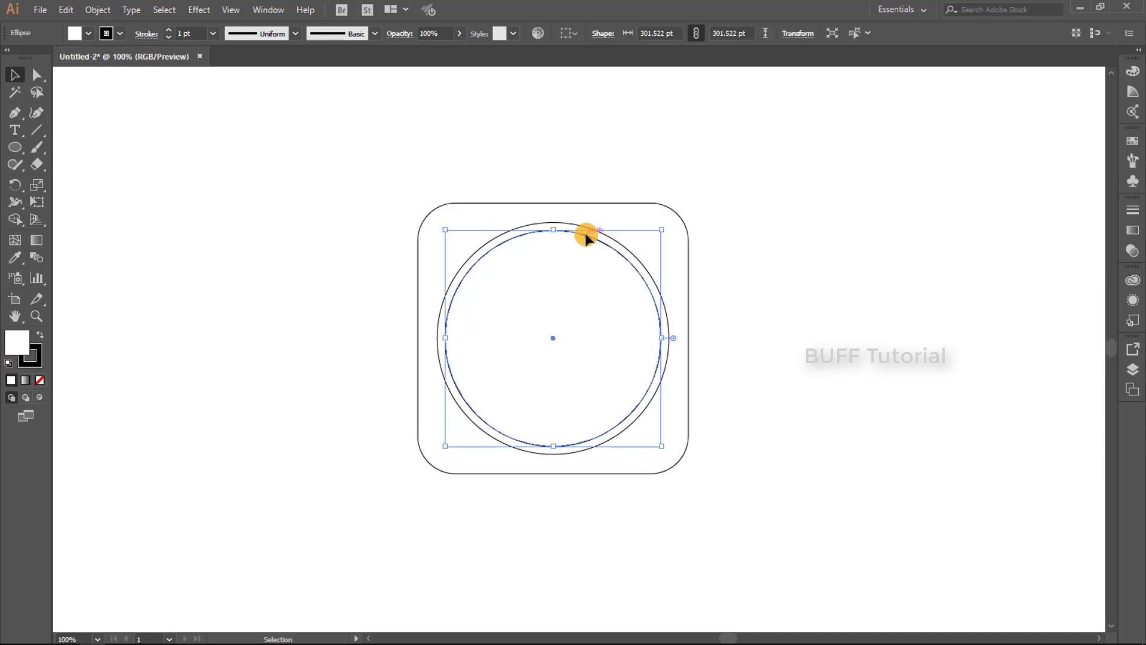
click(313, 210)
drag(609, 167, 553, 322)
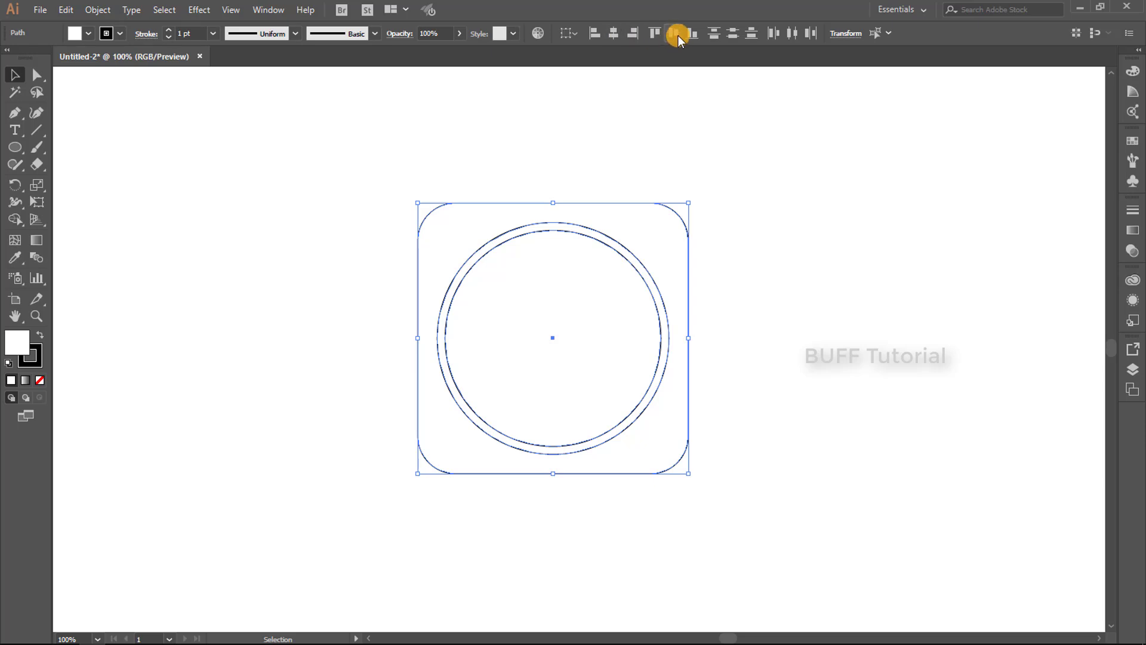
Draw a vertical line through the circles' centre, extending past the rounded square
click(703, 151)
click(37, 130)
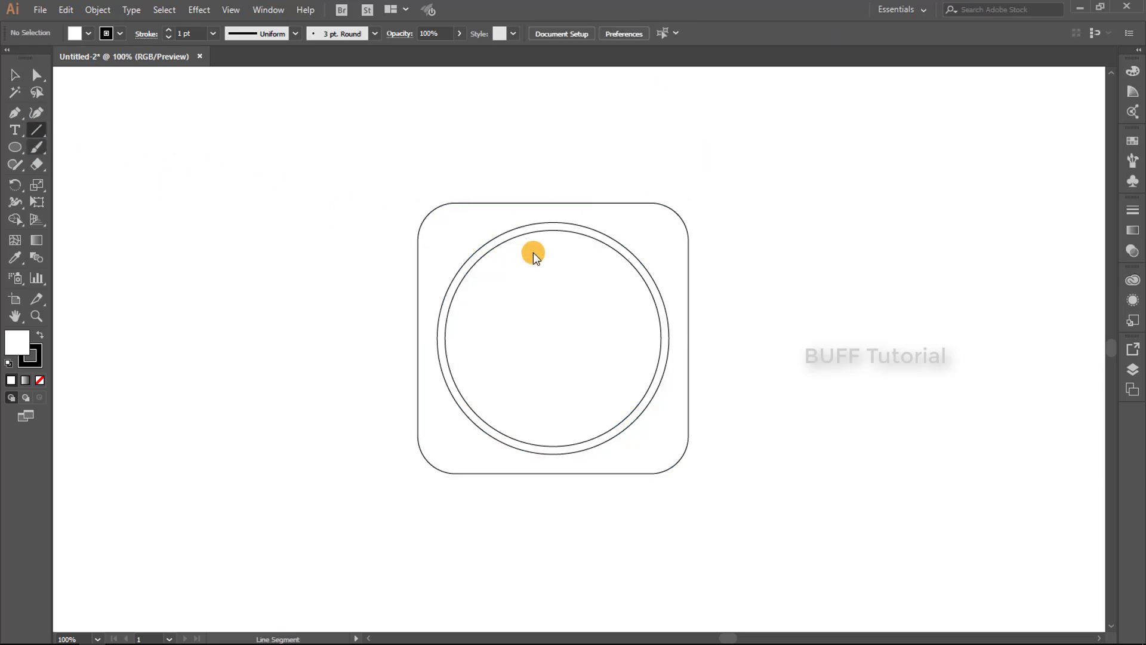
drag(555, 337, 553, 103)
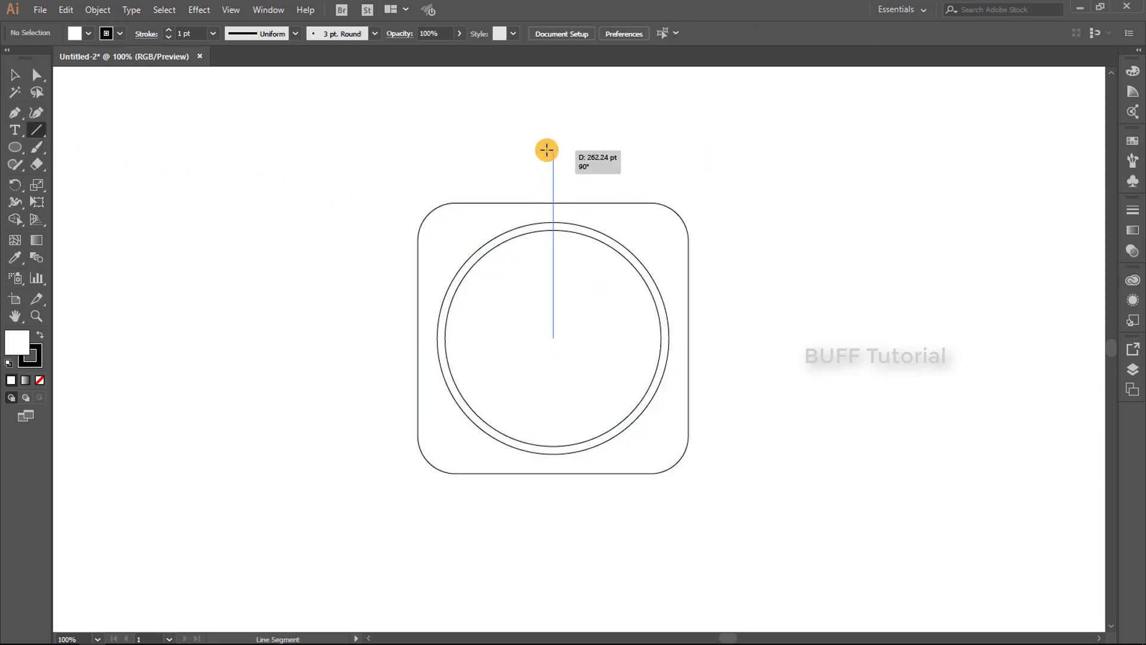
key(v)
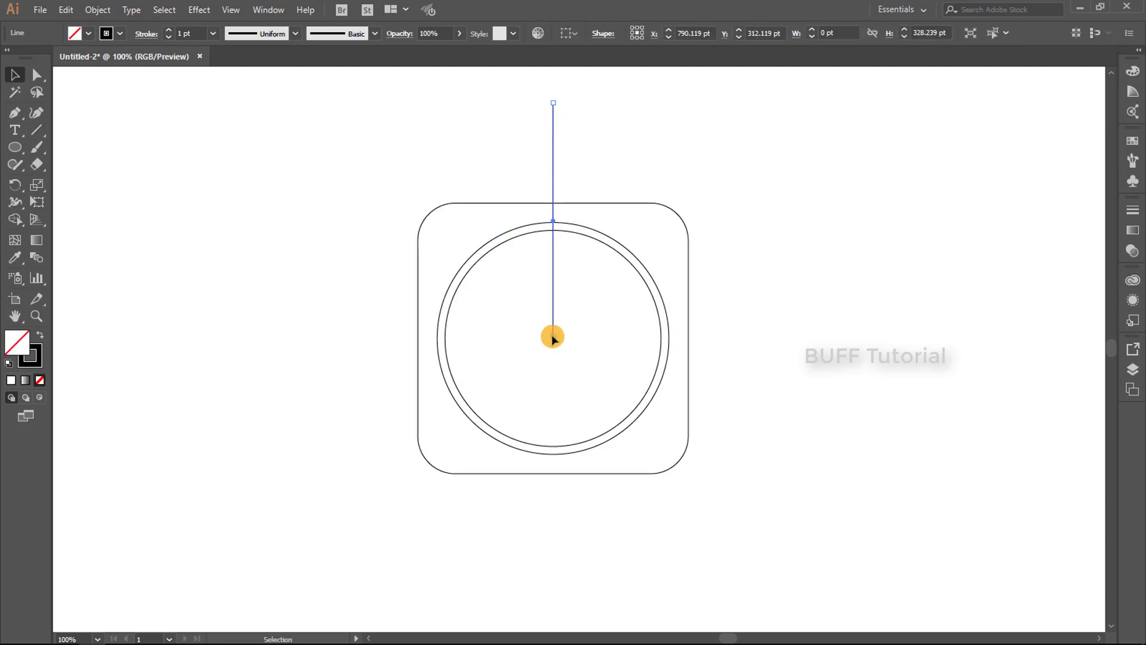
drag(555, 316, 556, 476)
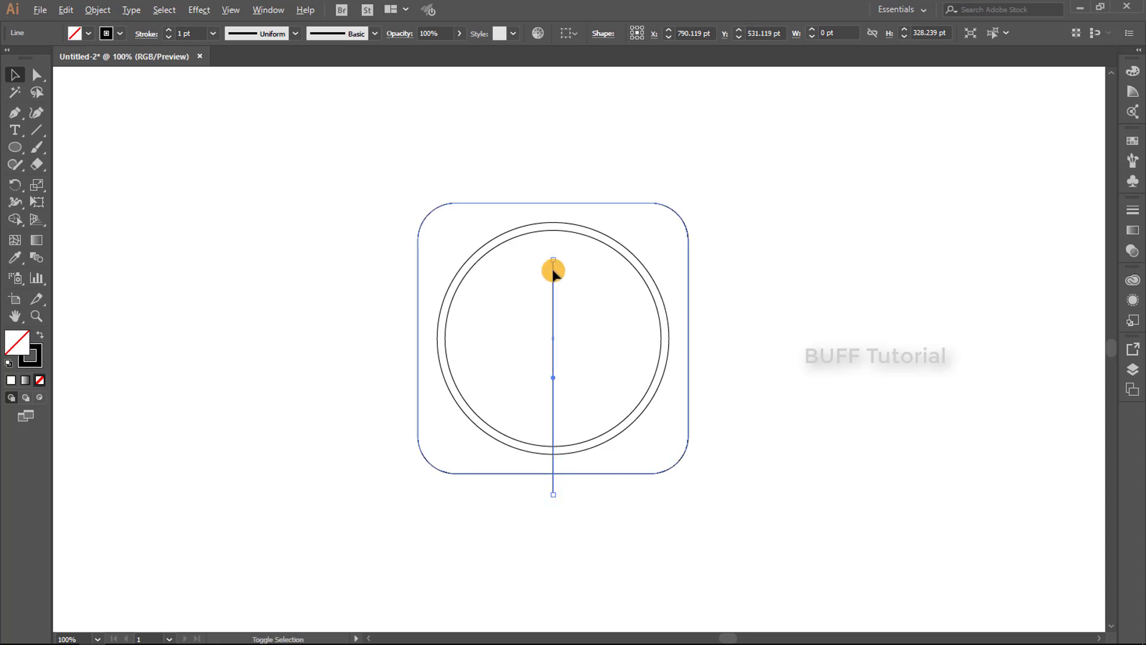
drag(553, 261, 553, 162)
click(776, 325)
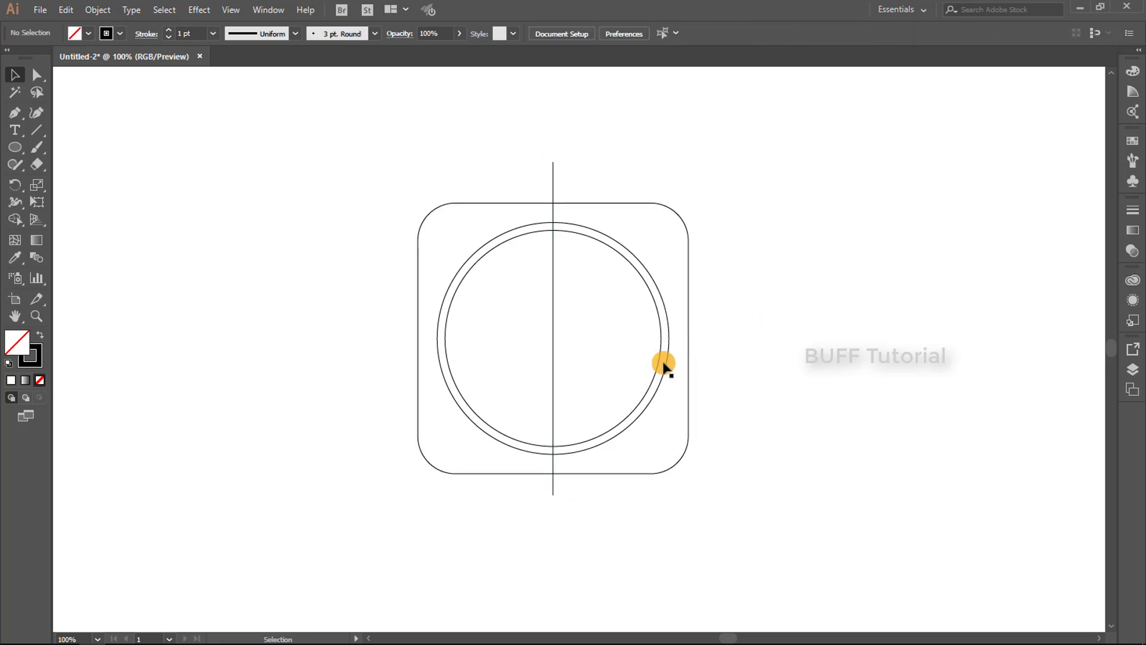
Paste a copy of the vertical line in front and rotate it 90° into a horizontal crosshair
click(553, 329)
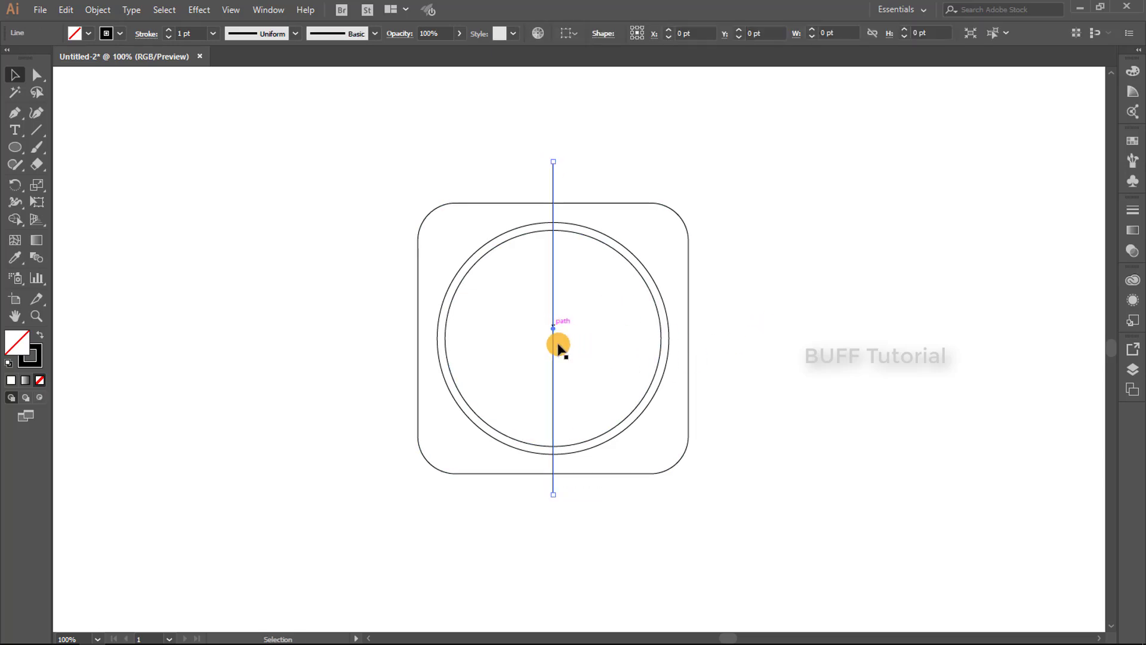
click(92, 11)
click(75, 78)
click(69, 12)
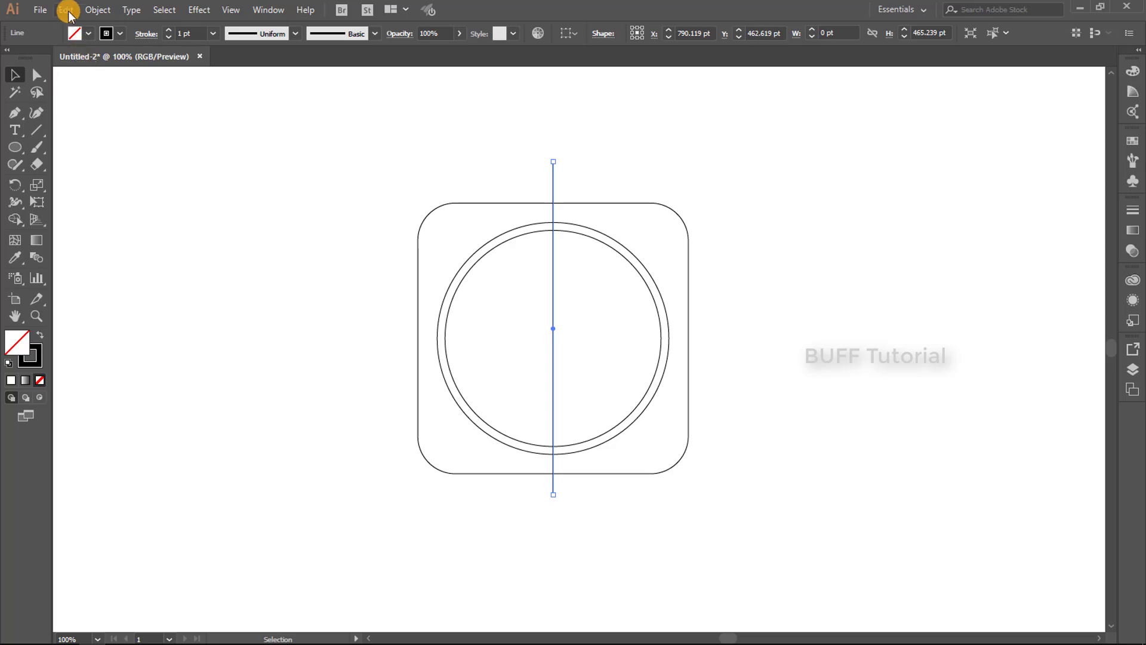
click(122, 144)
click(146, 35)
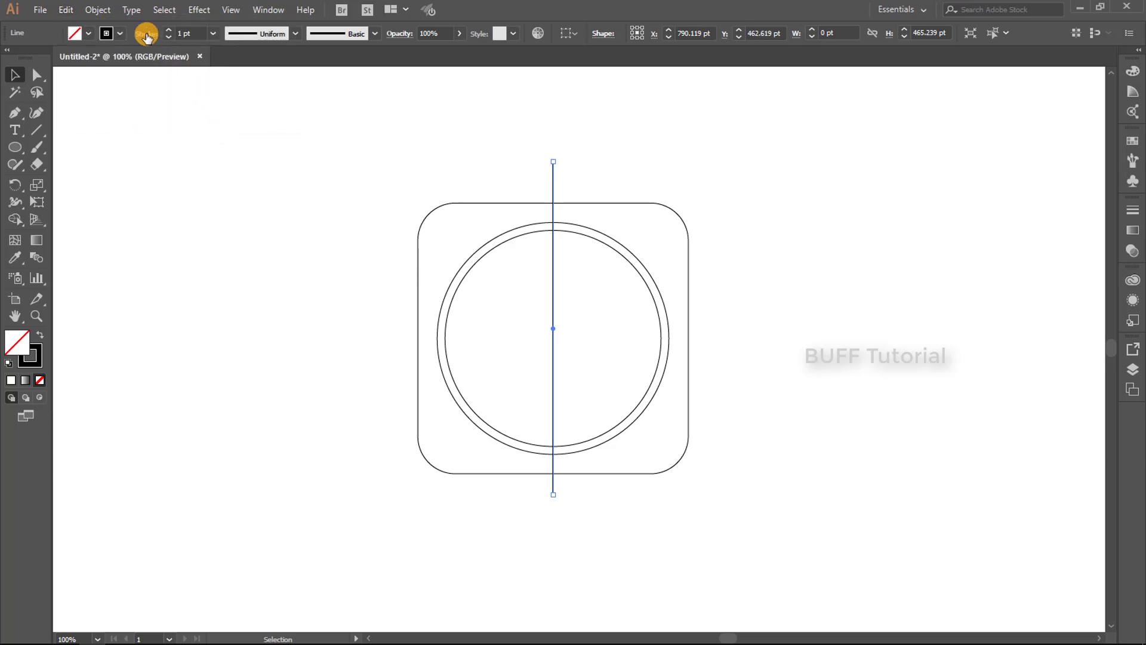
click(98, 11)
click(310, 63)
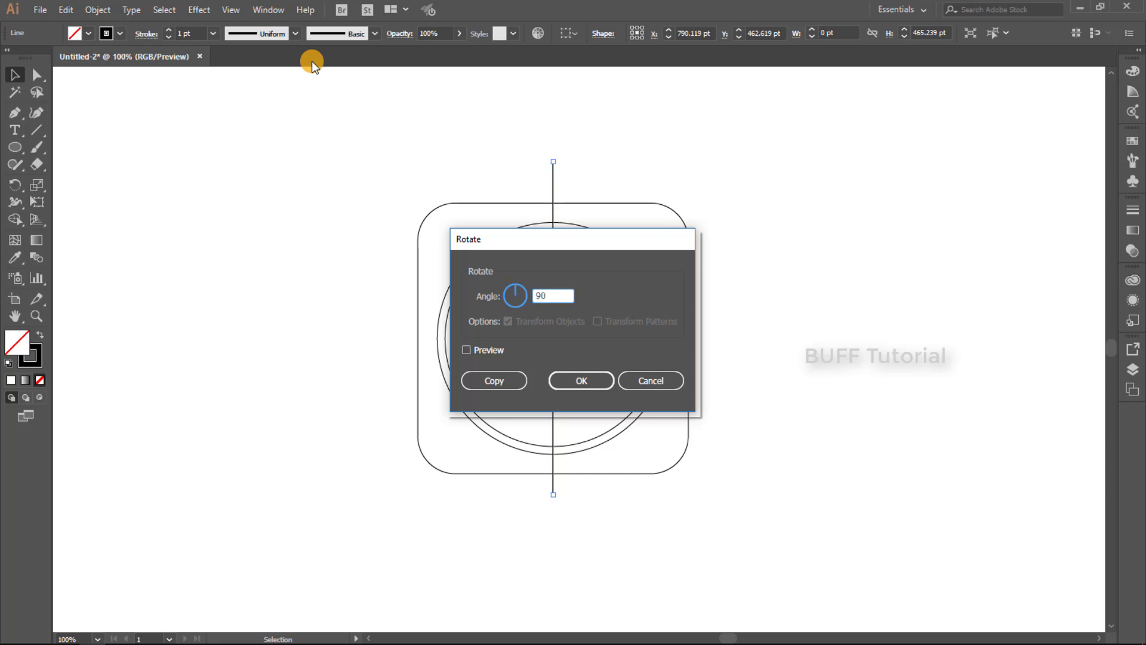
key(Return)
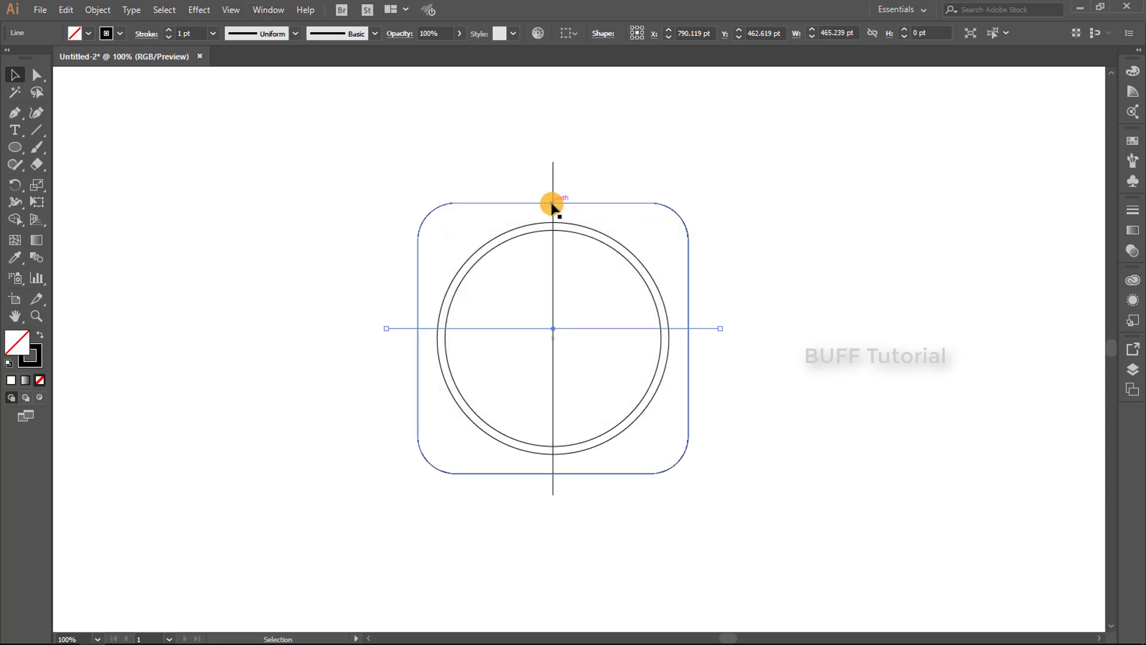
click(370, 110)
Divide the record circle along the crossing lines with Pathfinder Divide
click(268, 10)
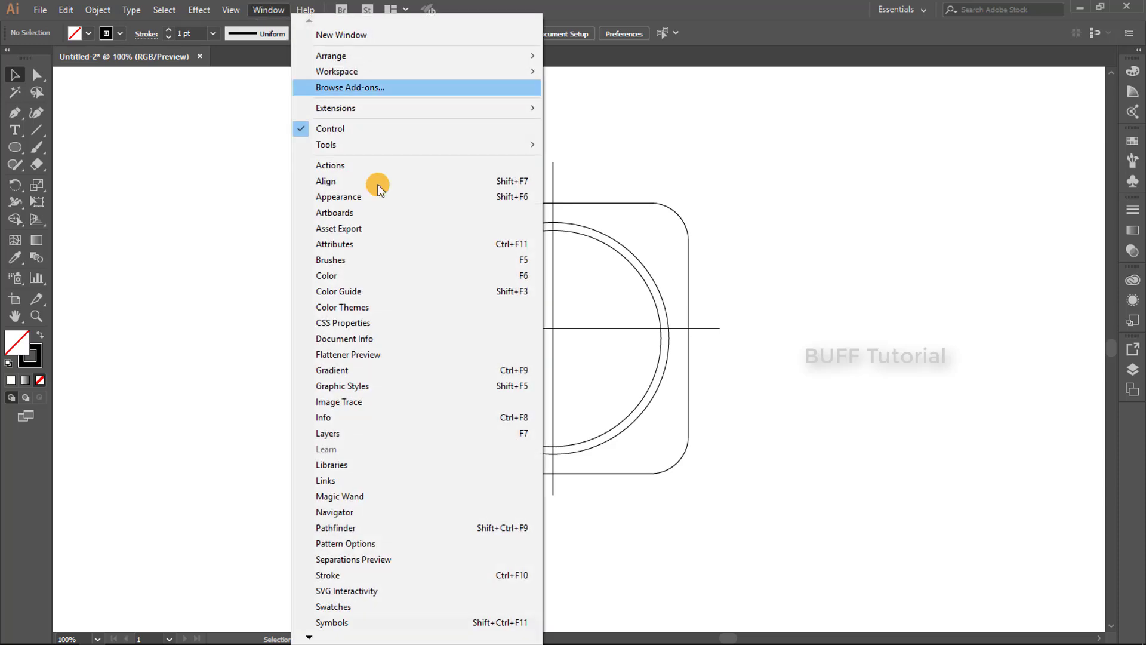
click(373, 528)
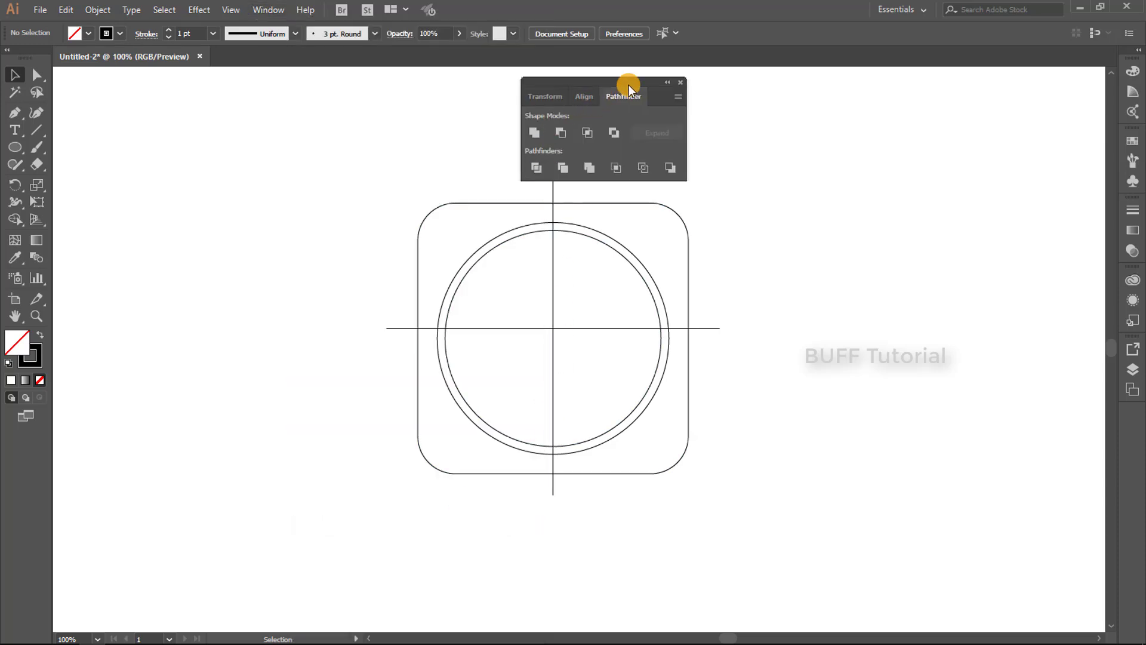
drag(629, 85, 951, 131)
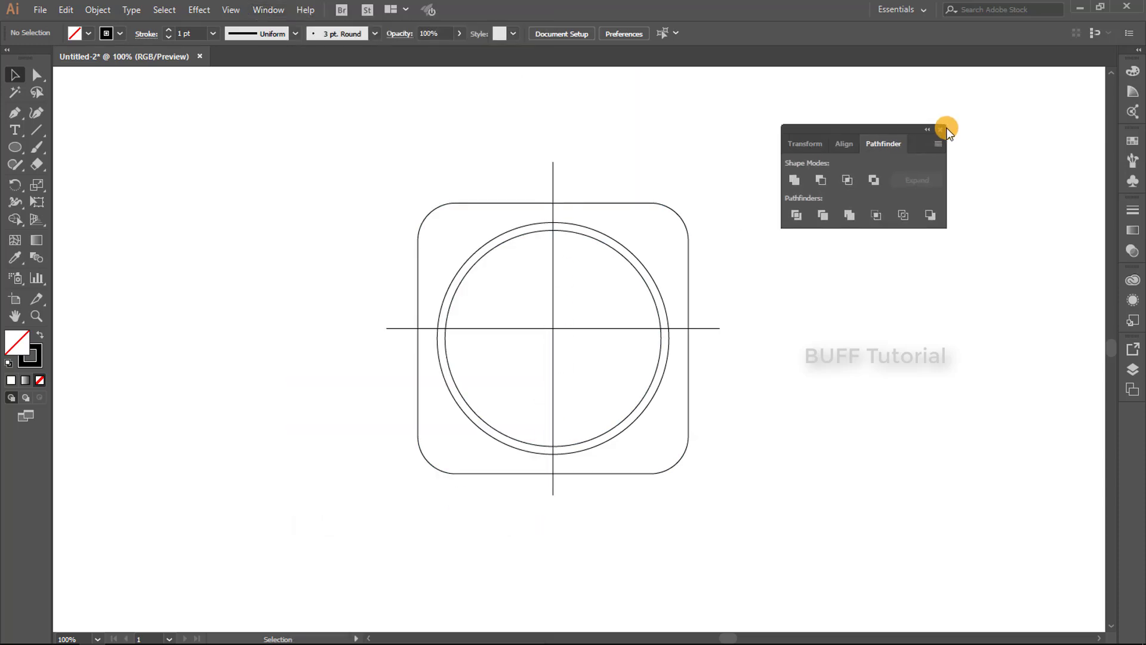
click(564, 232)
shift+click(555, 256)
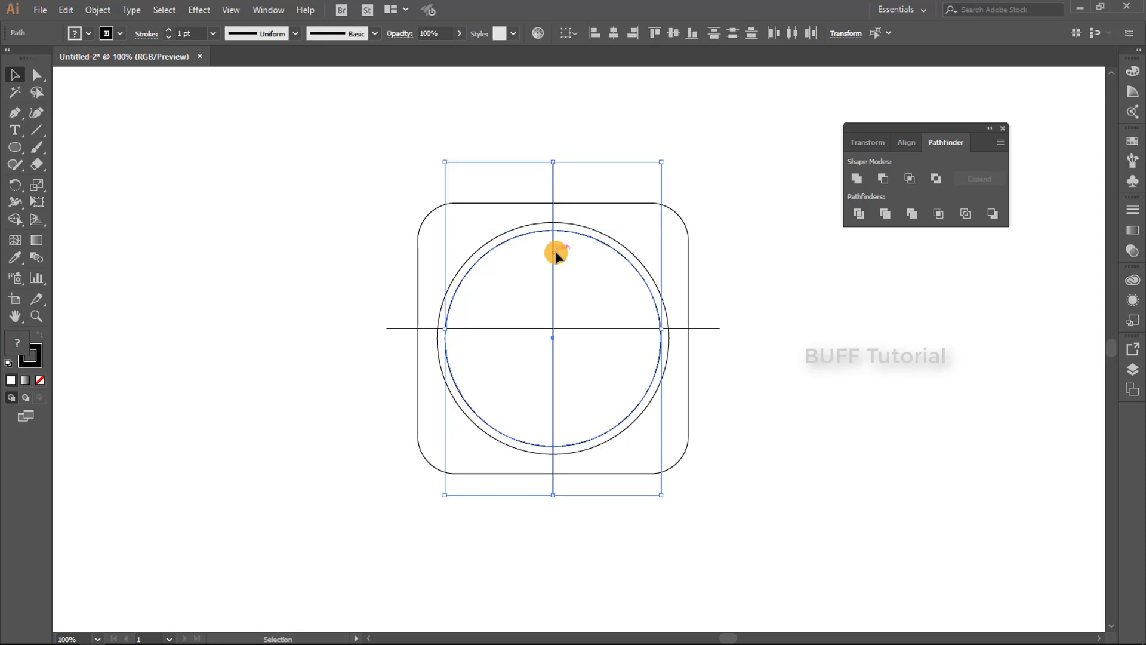
shift+click(577, 327)
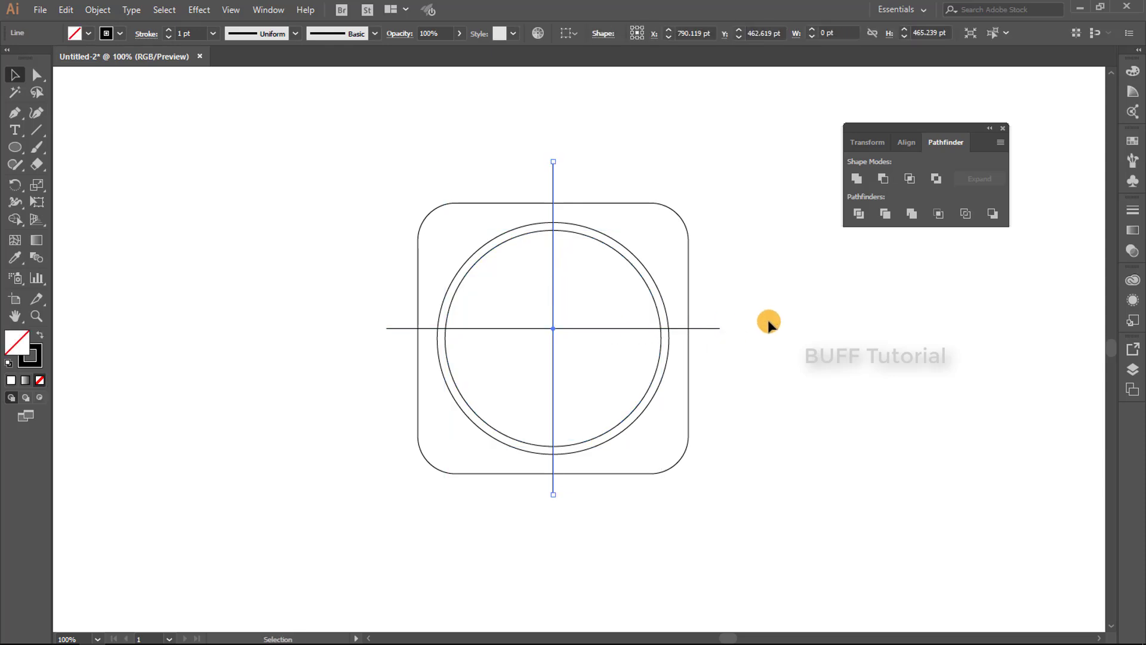
shift+click(608, 329)
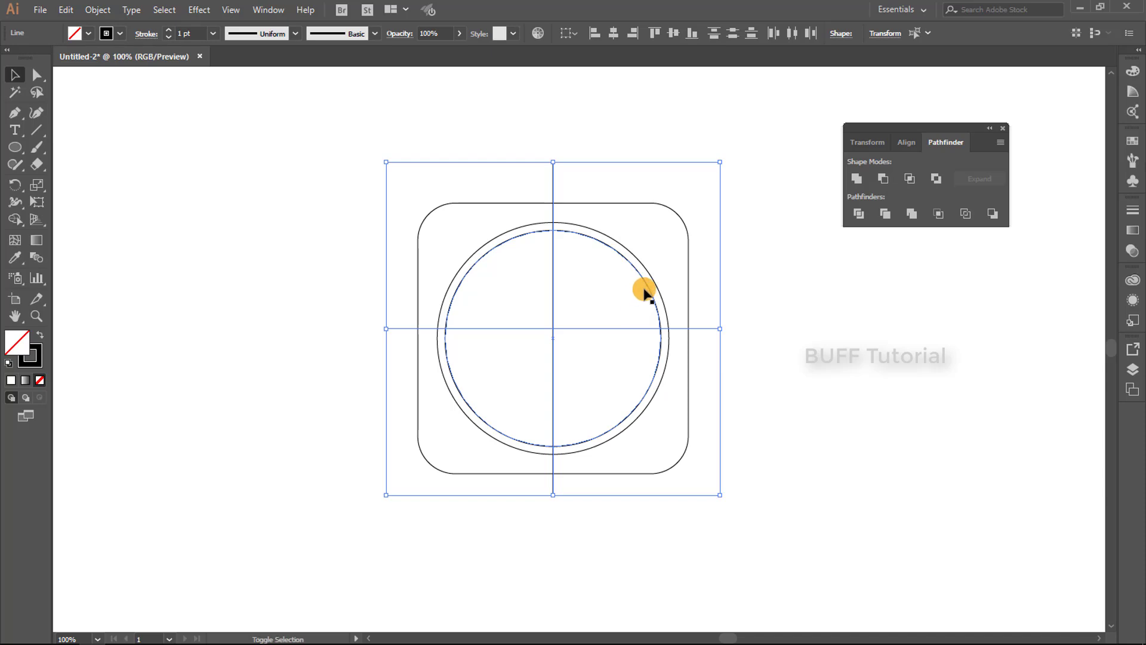
shift+click(648, 288)
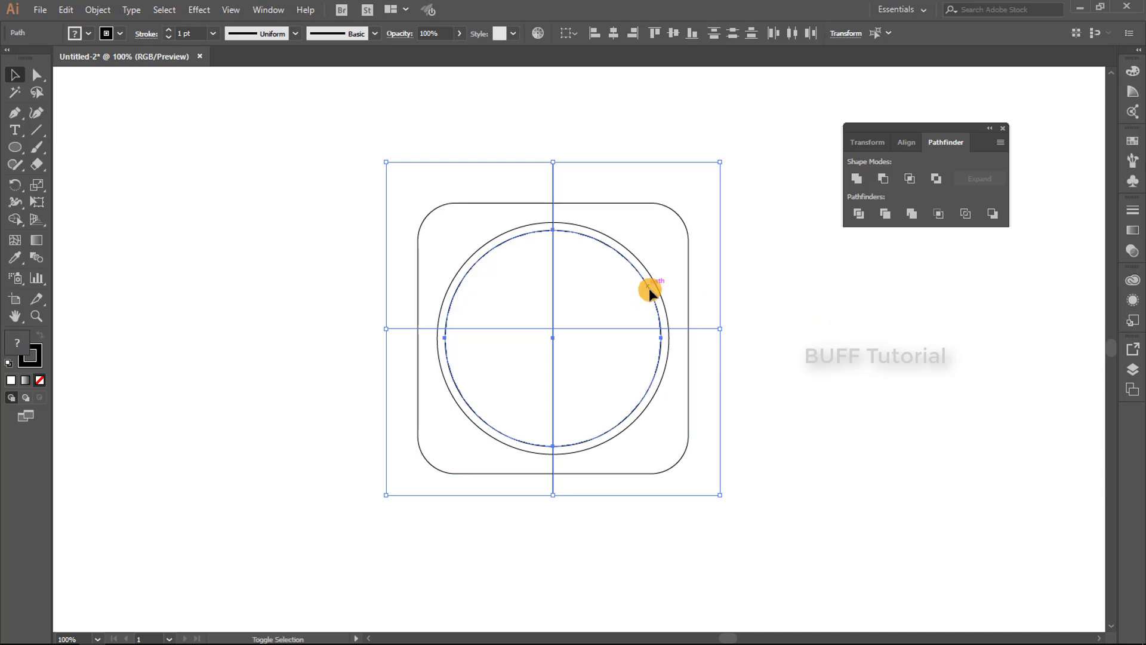
click(852, 210)
click(818, 281)
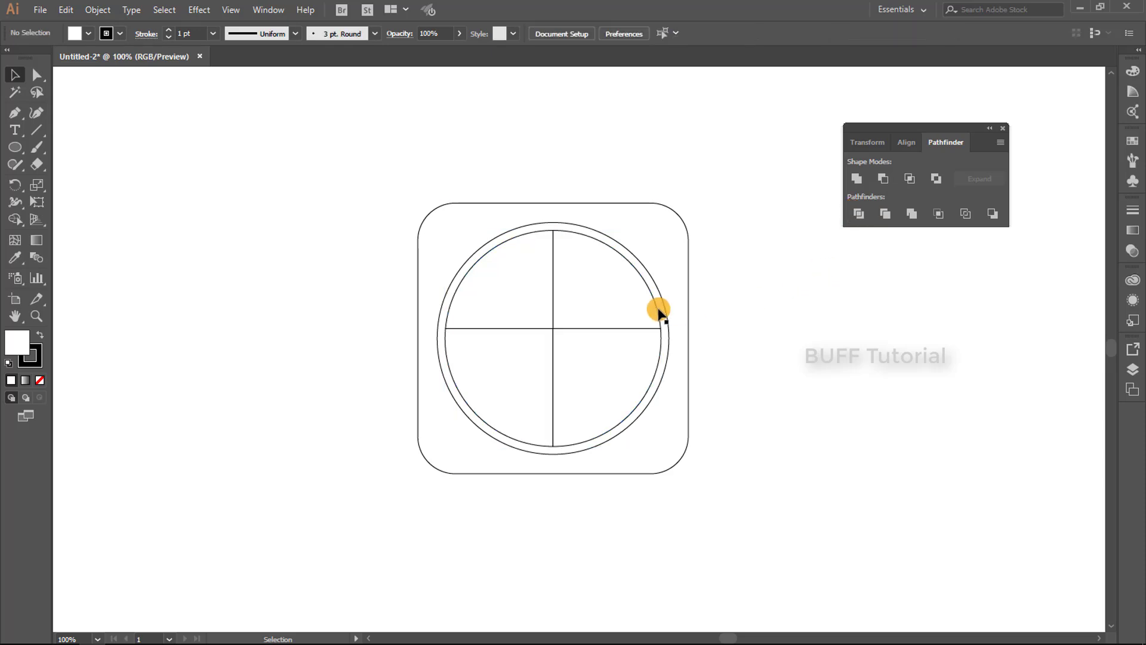
Ungroup the divided pieces and delete the lower-right and upper-left quarters
click(627, 330)
right_click(627, 331)
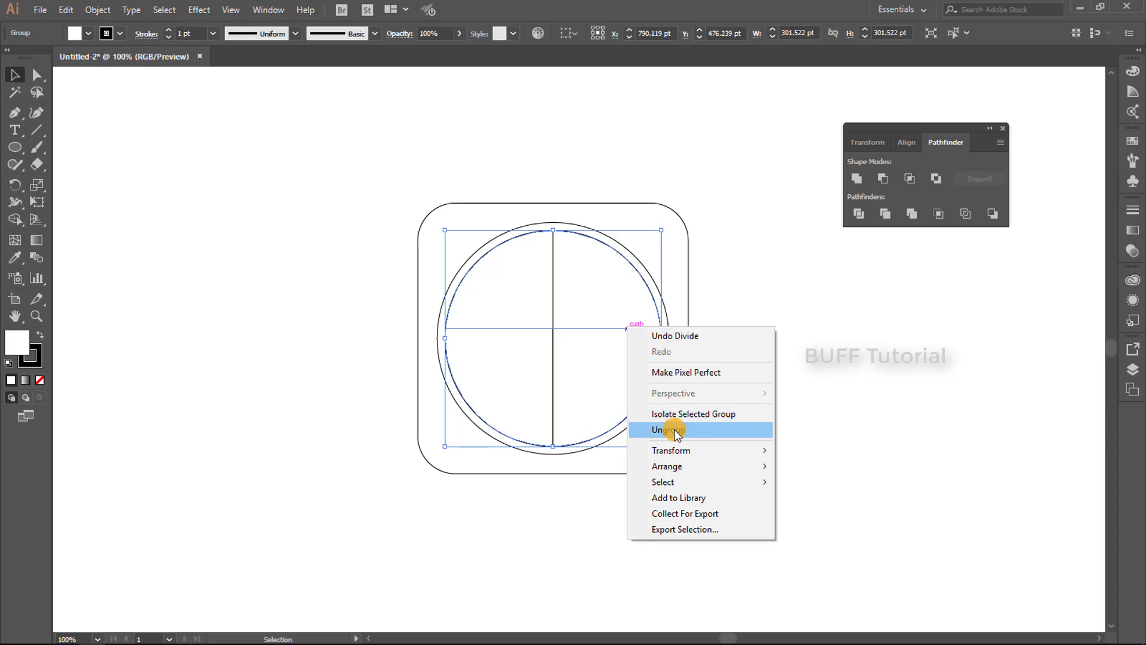
click(637, 428)
click(650, 346)
click(618, 329)
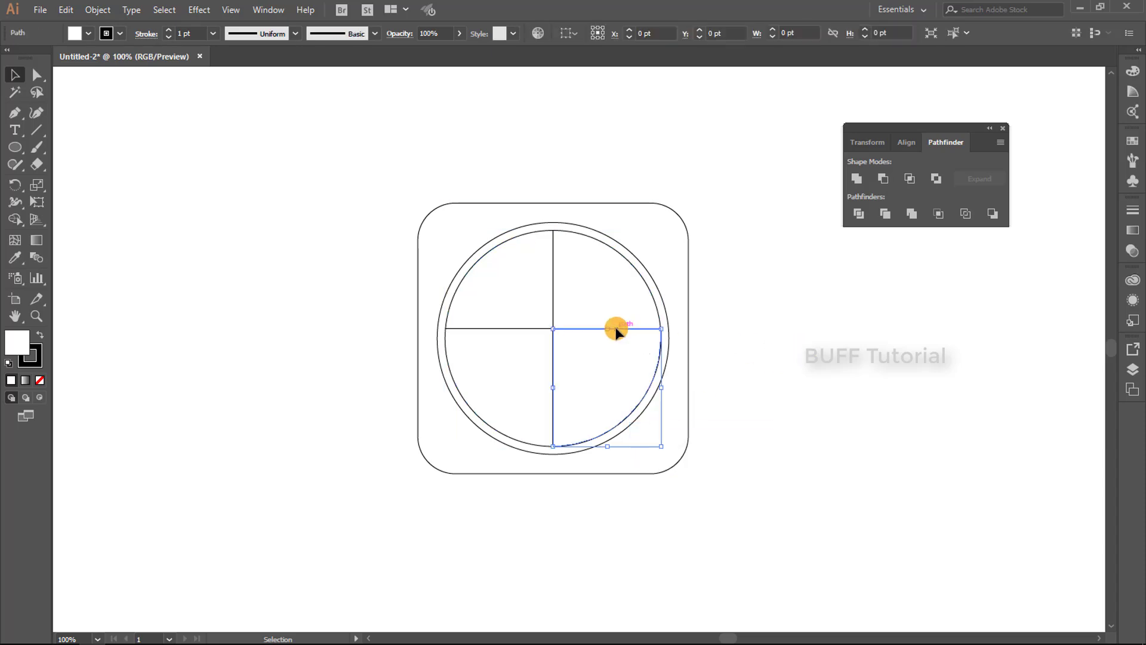
key(Delete)
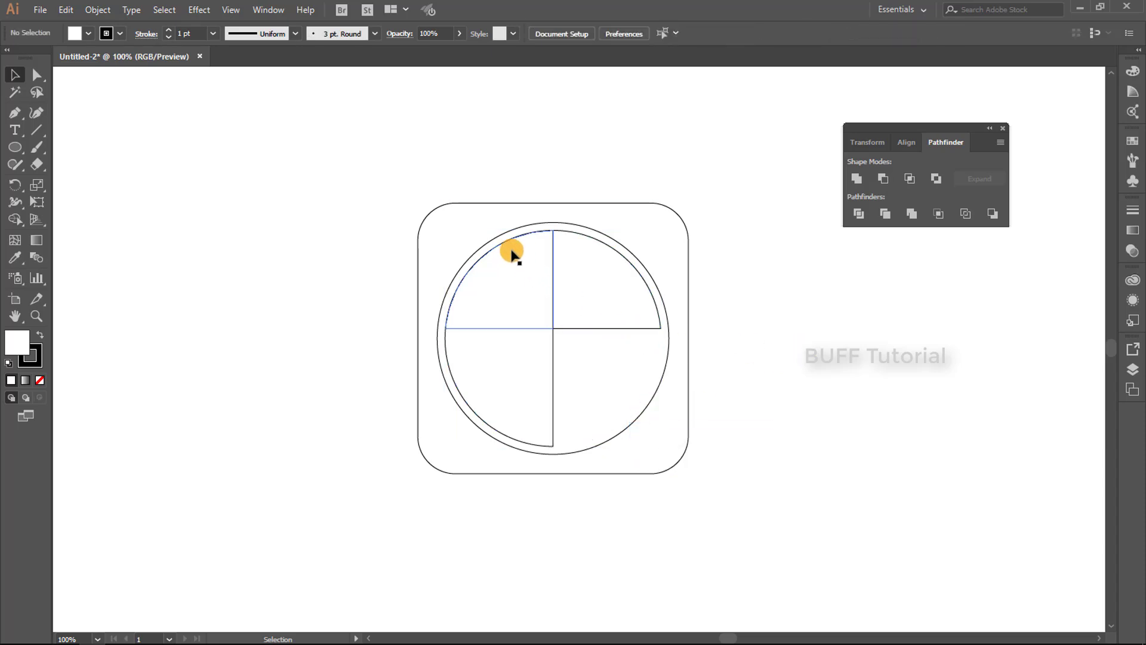
click(502, 248)
key(Delete)
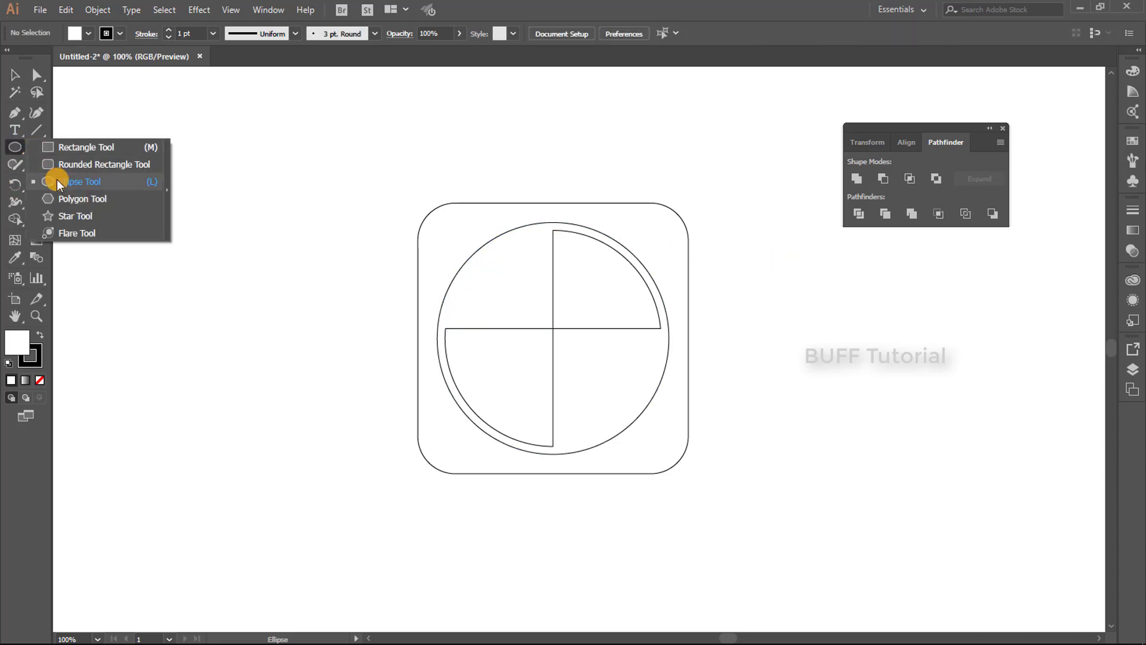
Draw a 138.761 pt circle centred on the record's middle
drag(20, 141, 59, 178)
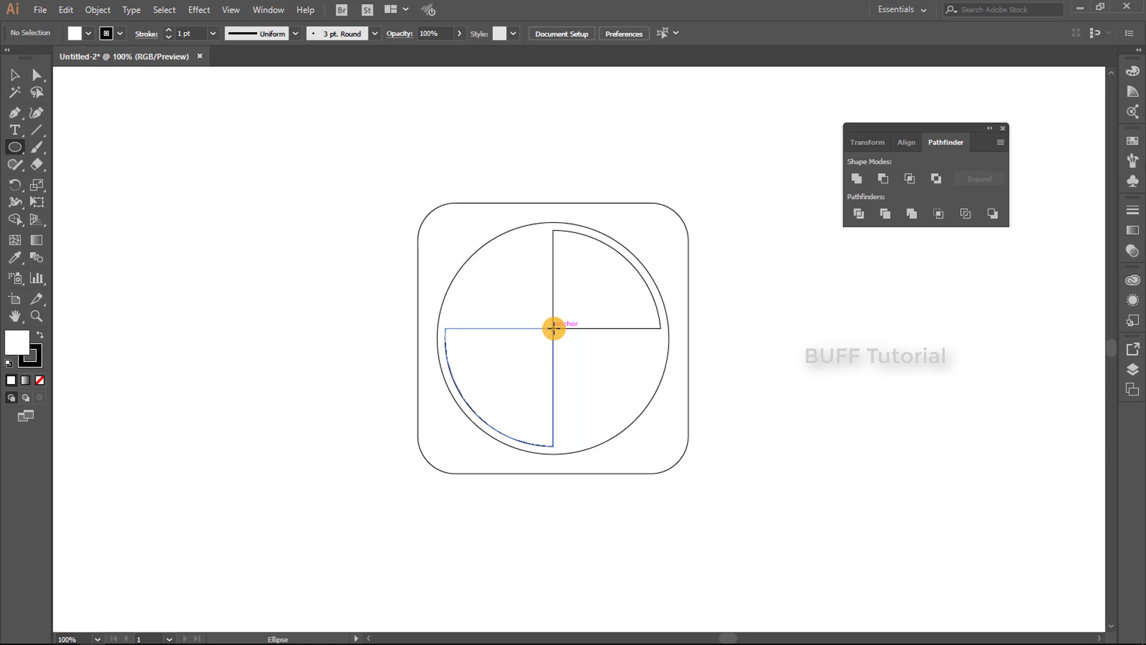
drag(553, 328, 597, 376)
key(v)
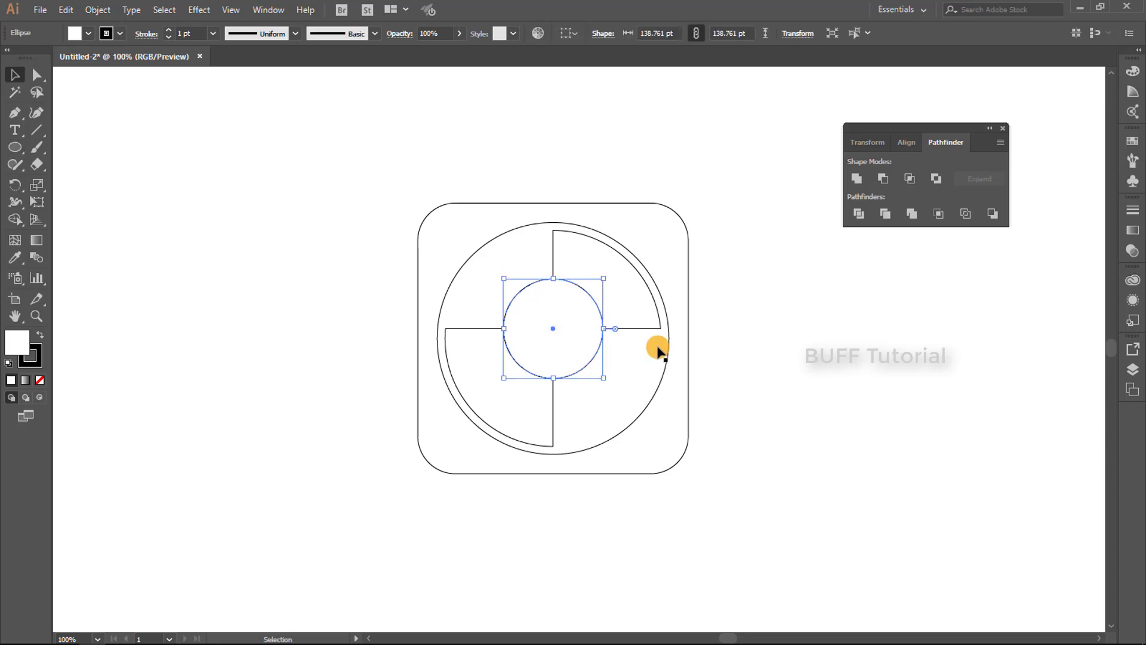
click(782, 318)
click(573, 318)
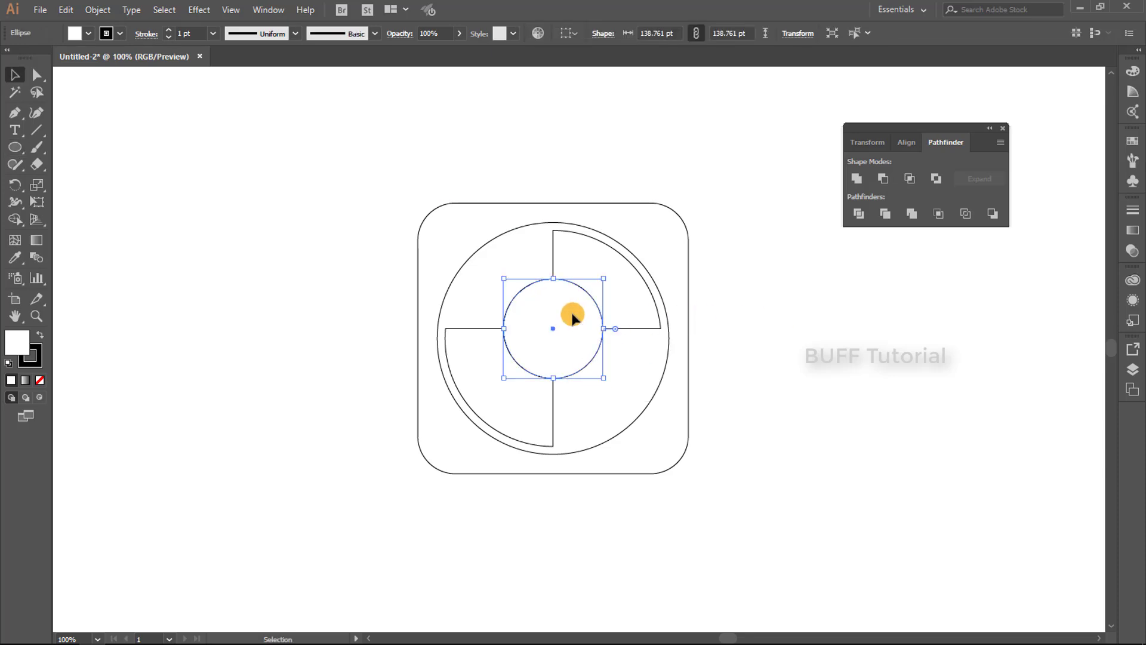
Paste a copy of the centre circle in place and shrink it to about 125 pt
click(62, 10)
click(77, 81)
click(67, 9)
click(96, 141)
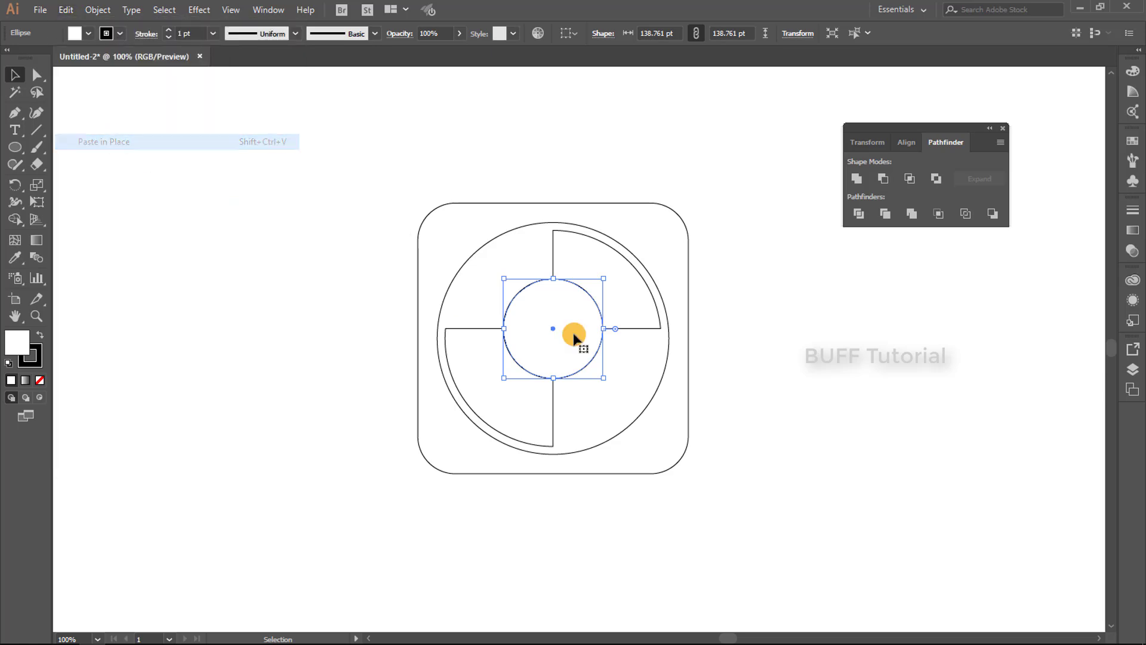
drag(606, 279, 603, 285)
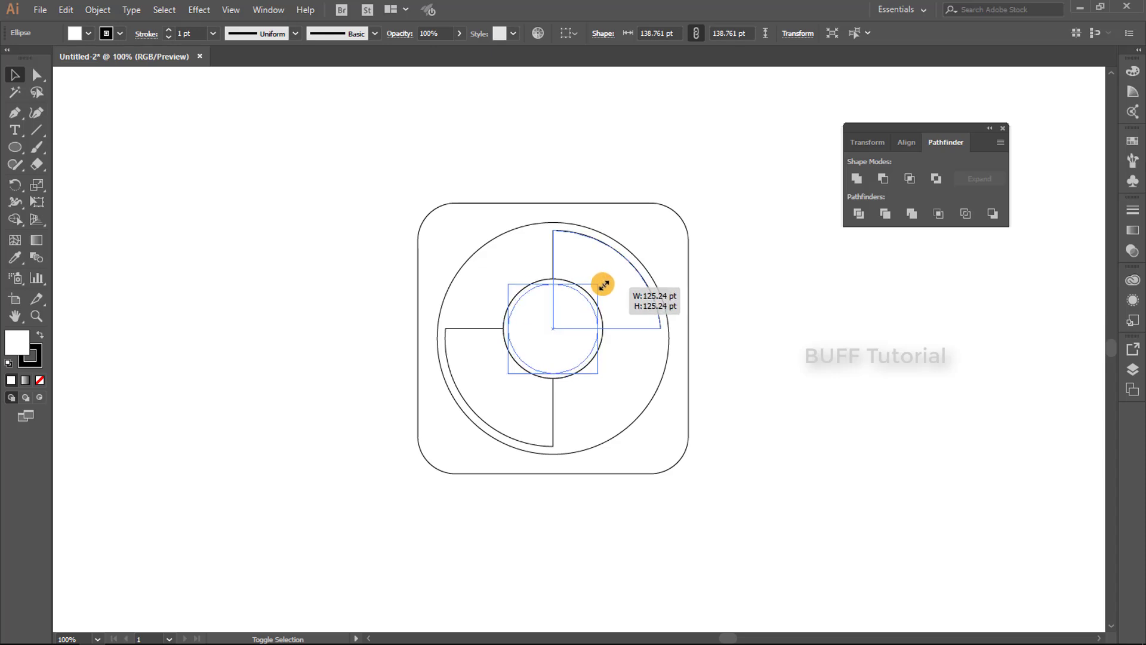
click(743, 284)
scroll(503, 302, up, 1)
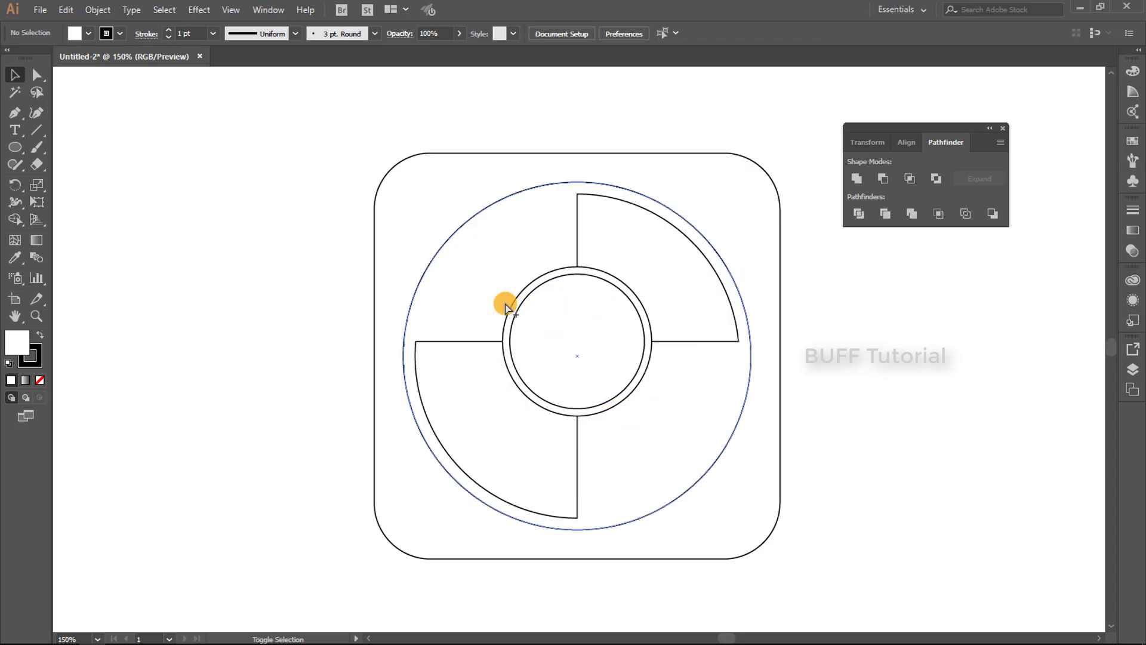
drag(763, 364, 705, 316)
drag(792, 308, 794, 323)
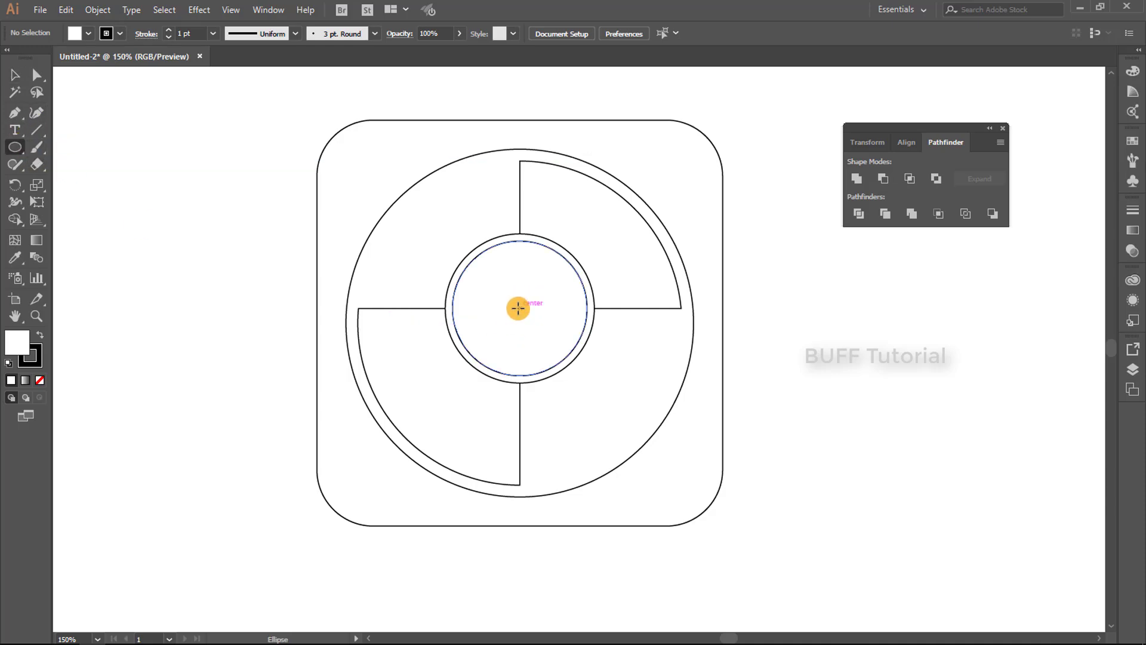
Add a 19.928 pt spindle circle at the label's centre with a 4.011 pt dot inside
drag(519, 308, 530, 321)
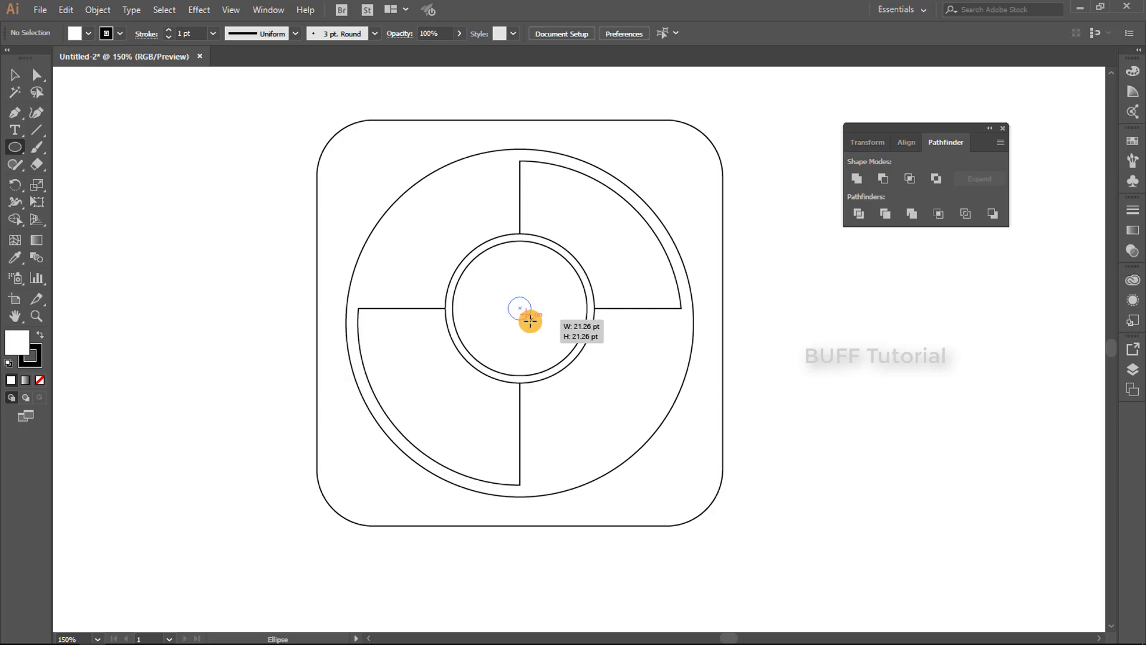
drag(530, 321, 530, 320)
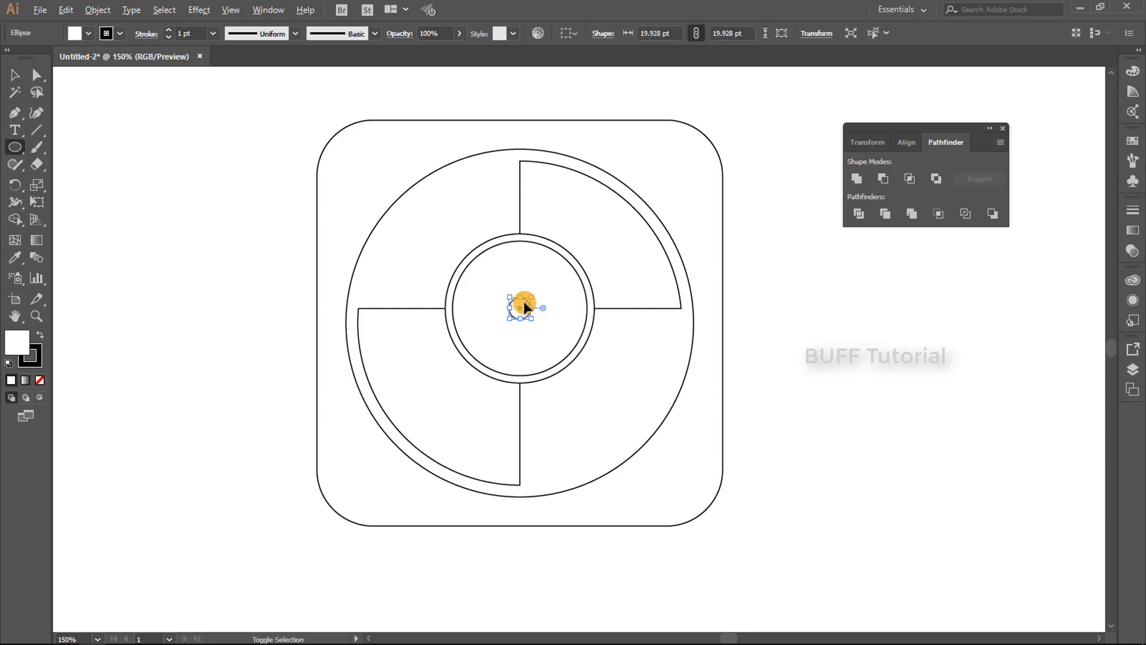
key(ctrl+equal)
key(ctrl+equal)
key(ctrl+equal)
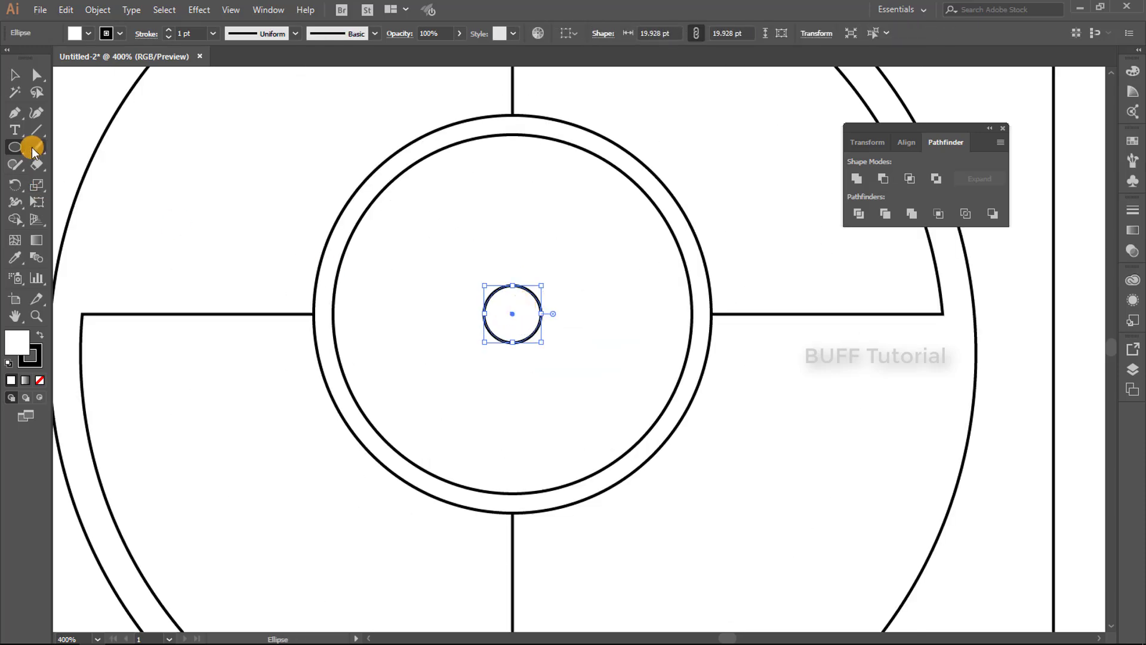
ctrl+click(95, 147)
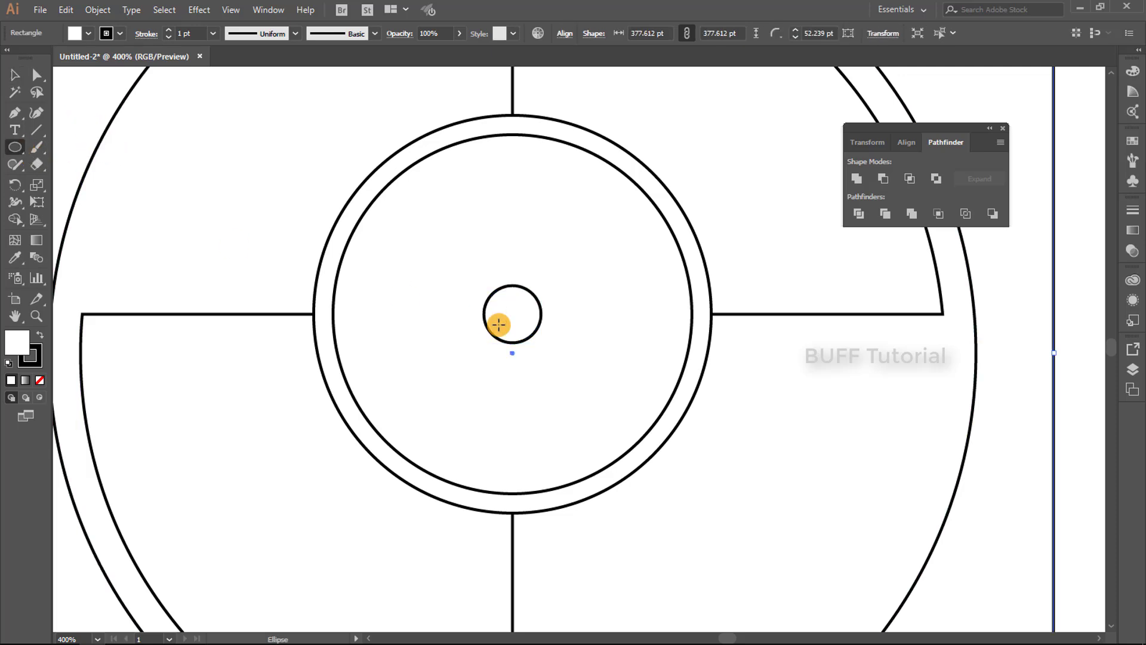
drag(511, 312, 516, 321)
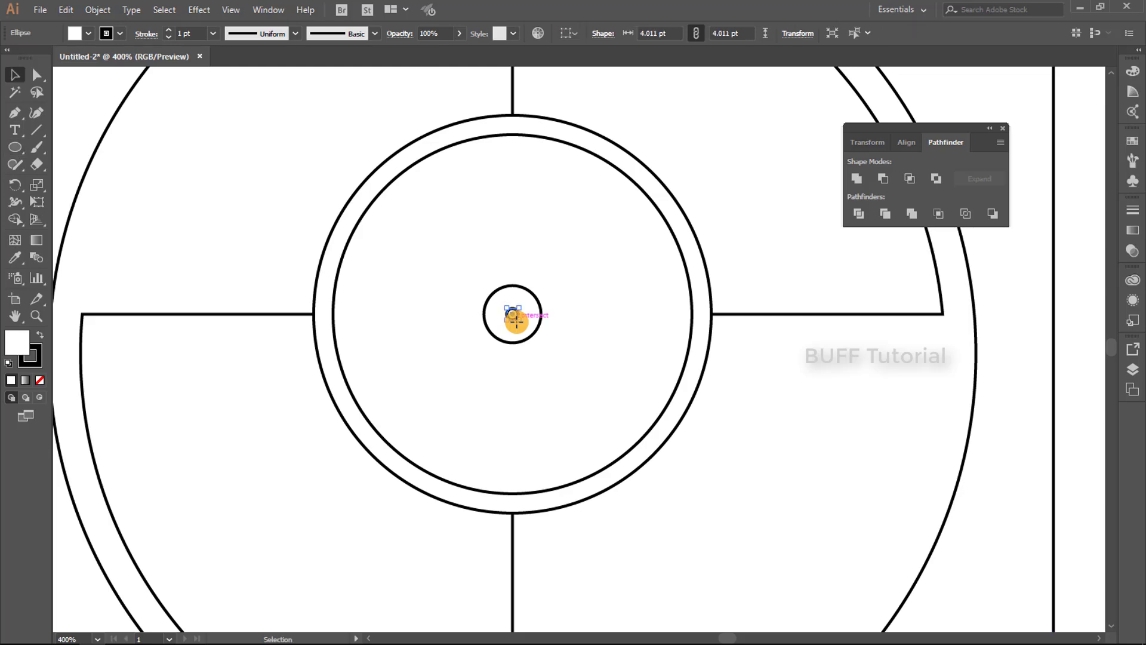
key(ctrl+1)
click(740, 328)
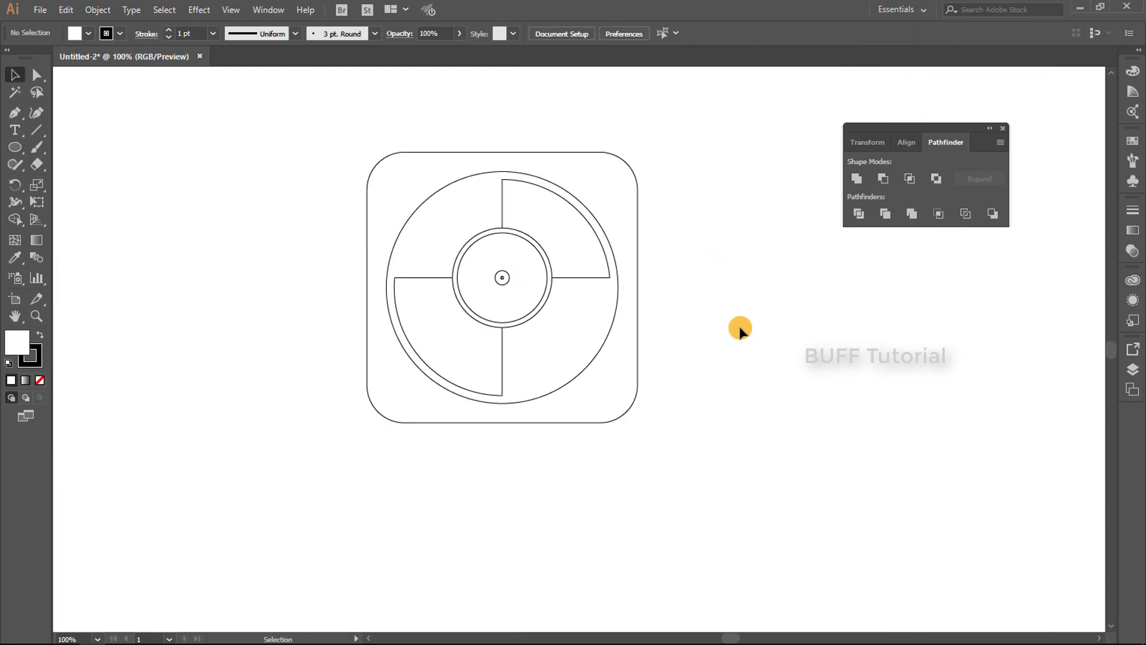
Draw a 72 pt circle at the top-right corner and send it backward behind the record
drag(371, 141, 319, 188)
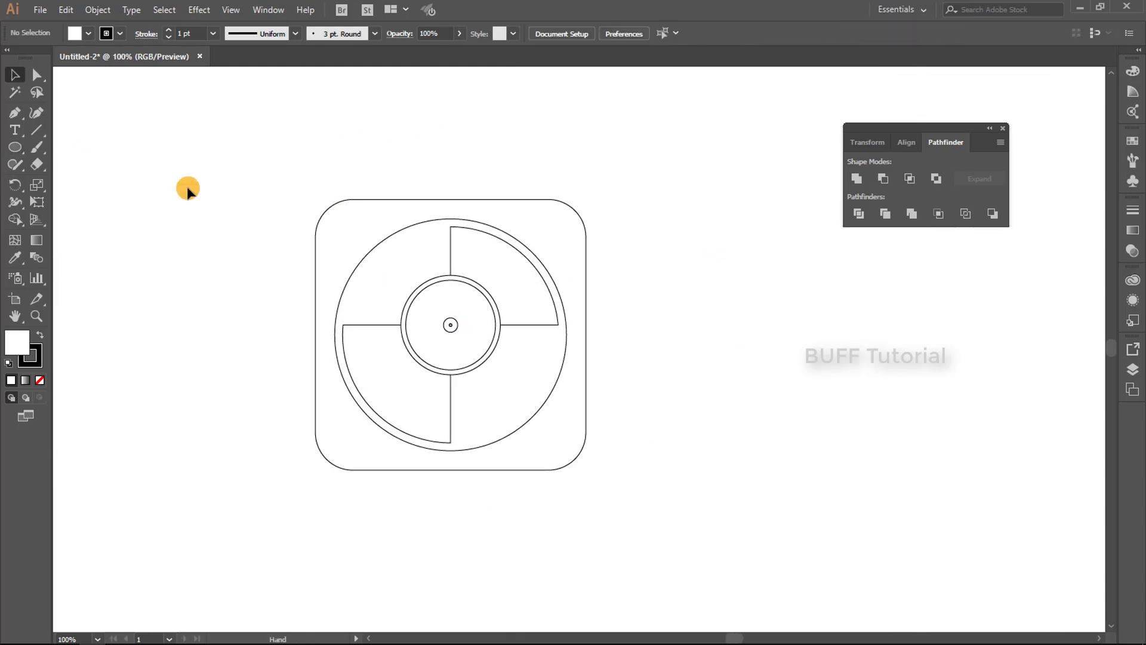
click(16, 147)
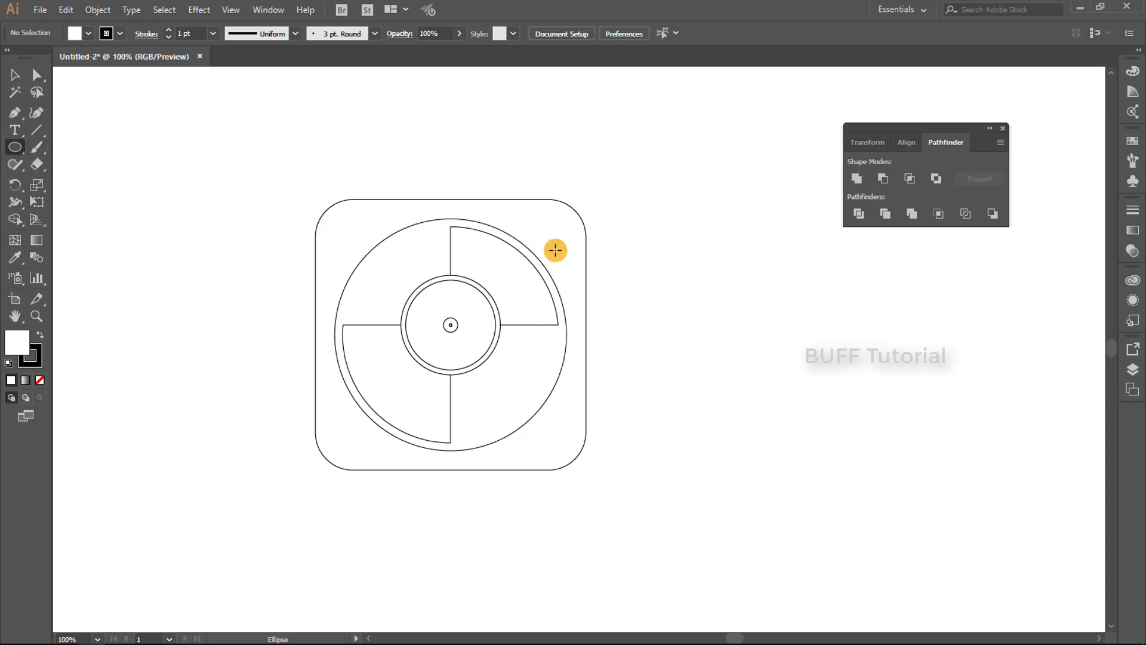
mouse_move(547, 239)
mouse_down()
mouse_move(569, 264)
mouse_move(571, 237)
mouse_up()
key(v)
click(617, 238)
click(575, 241)
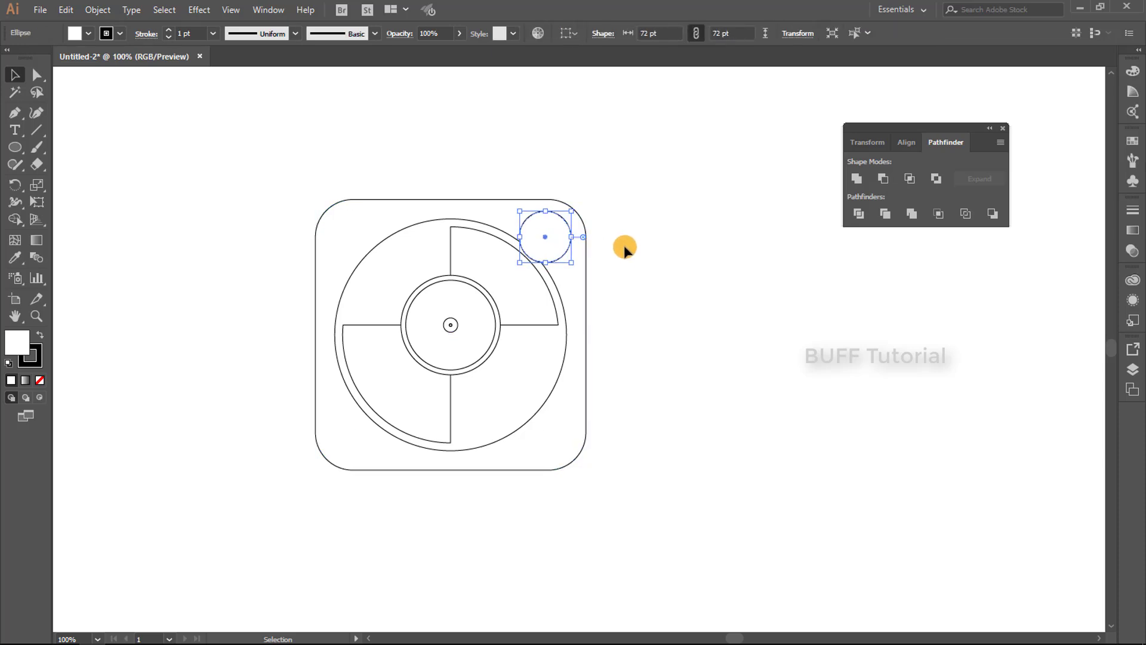
click(98, 9)
mouse_move(120, 42)
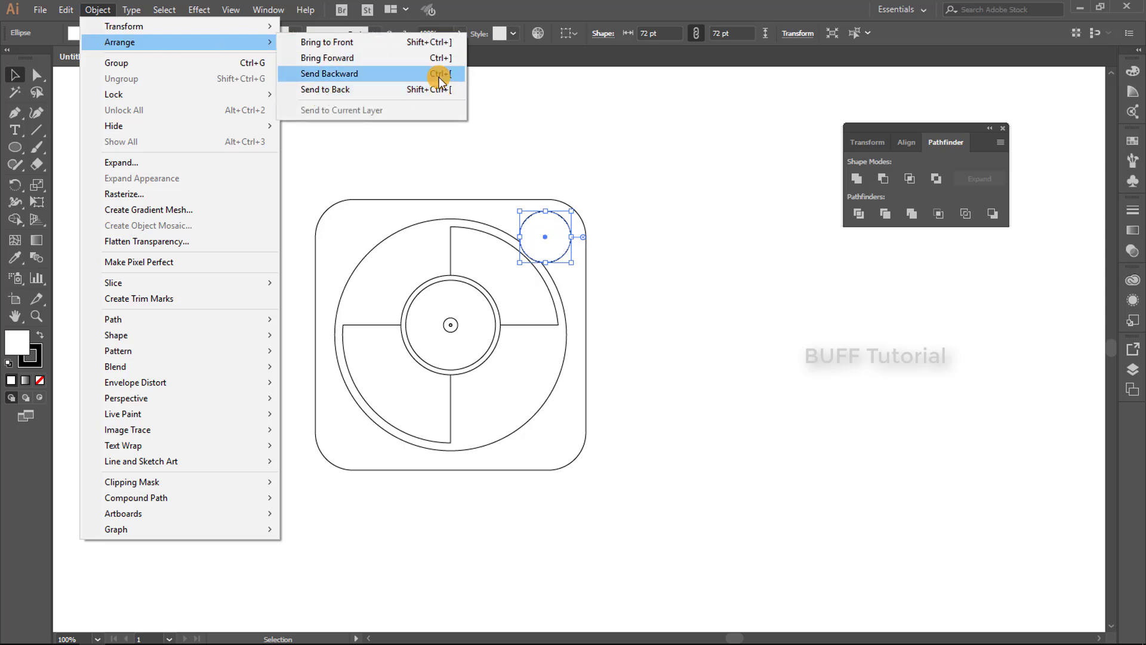
click(698, 270)
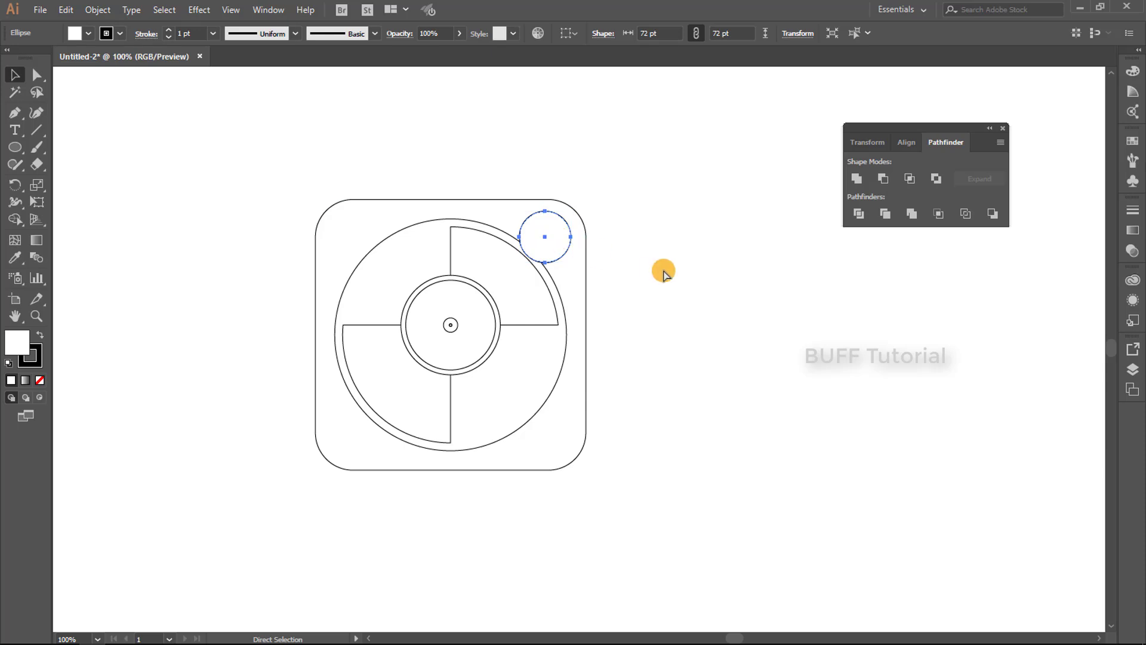
click(664, 274)
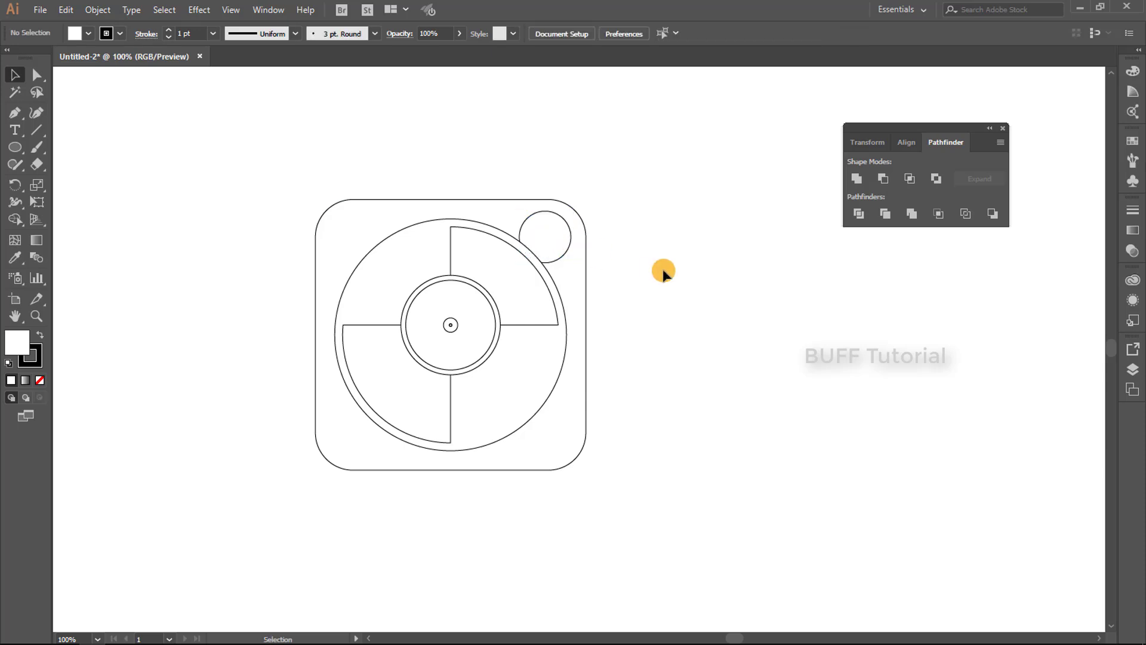
Draw a smaller circle inside the 72 pt corner circle
scroll(561, 233, up, 1)
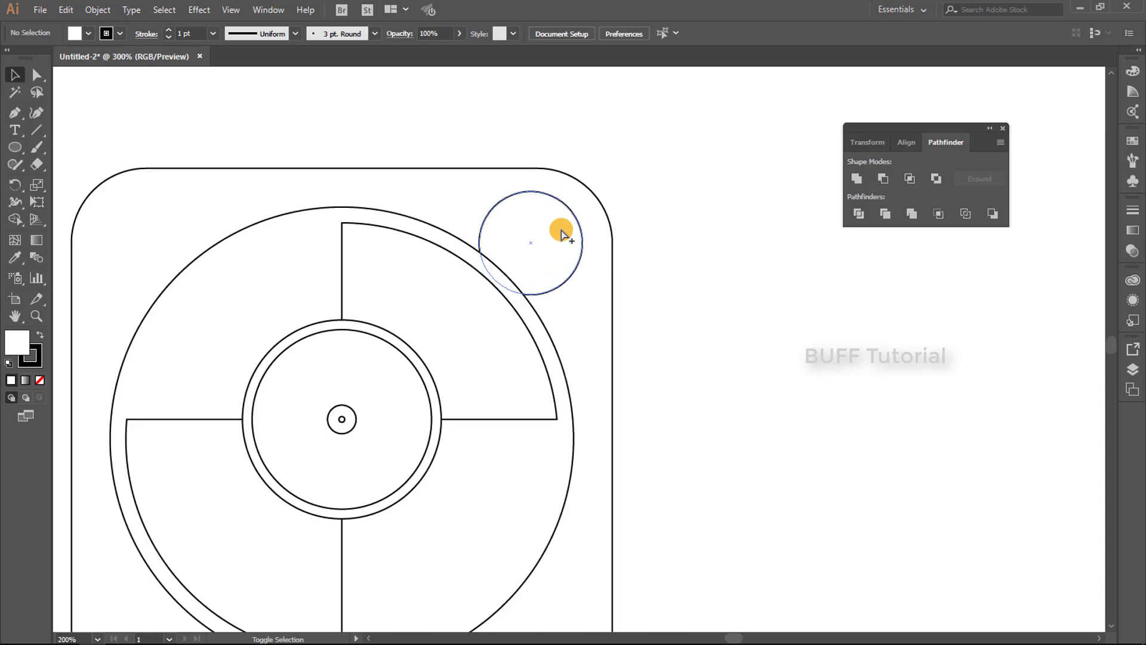
scroll(552, 242, up, 1)
scroll(548, 250, up, 1)
click(15, 147)
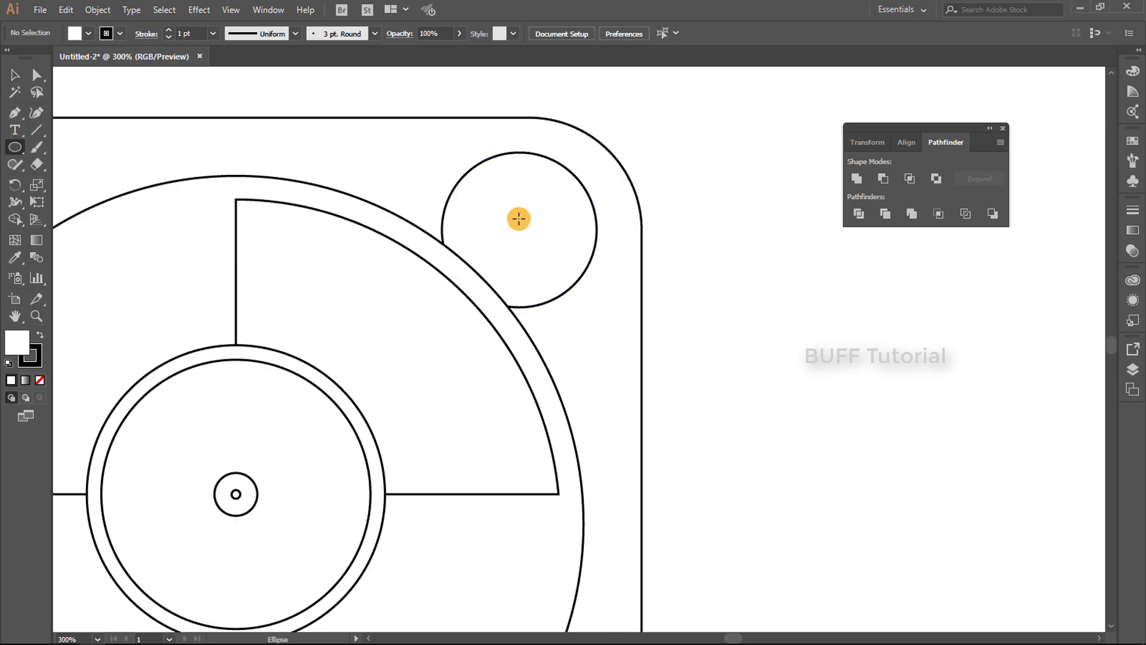
drag(518, 230, 544, 265)
key(v)
click(671, 244)
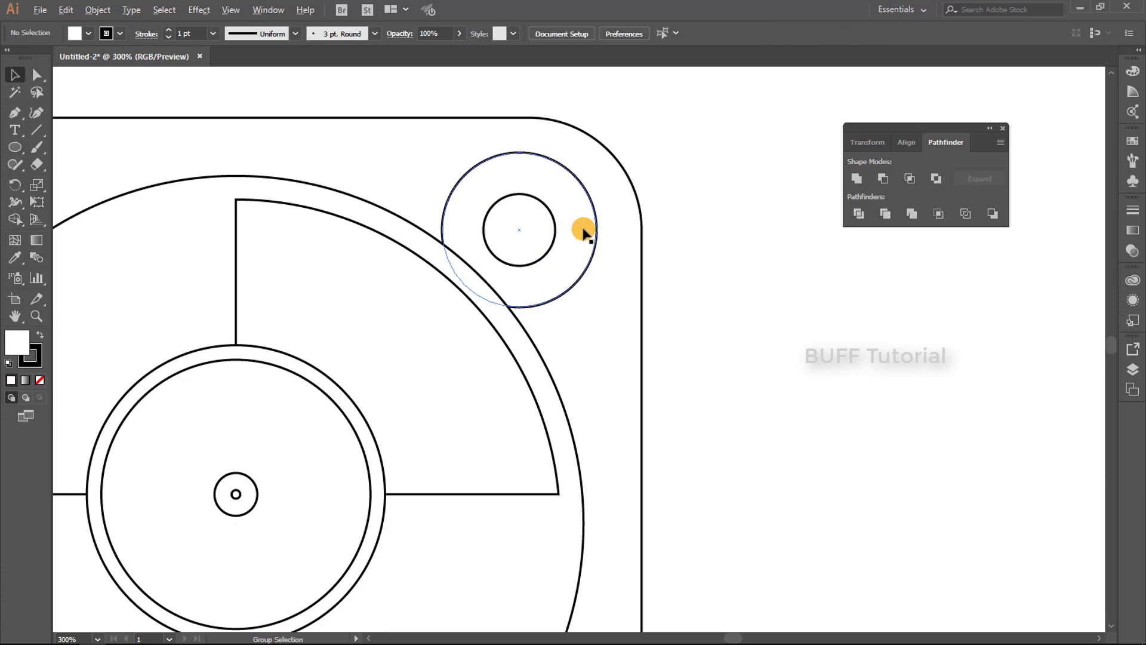
click(554, 242)
Paste a copy of the inner corner circle and shrink the knob circle to 28.3 pt
scroll(551, 235, up, 2)
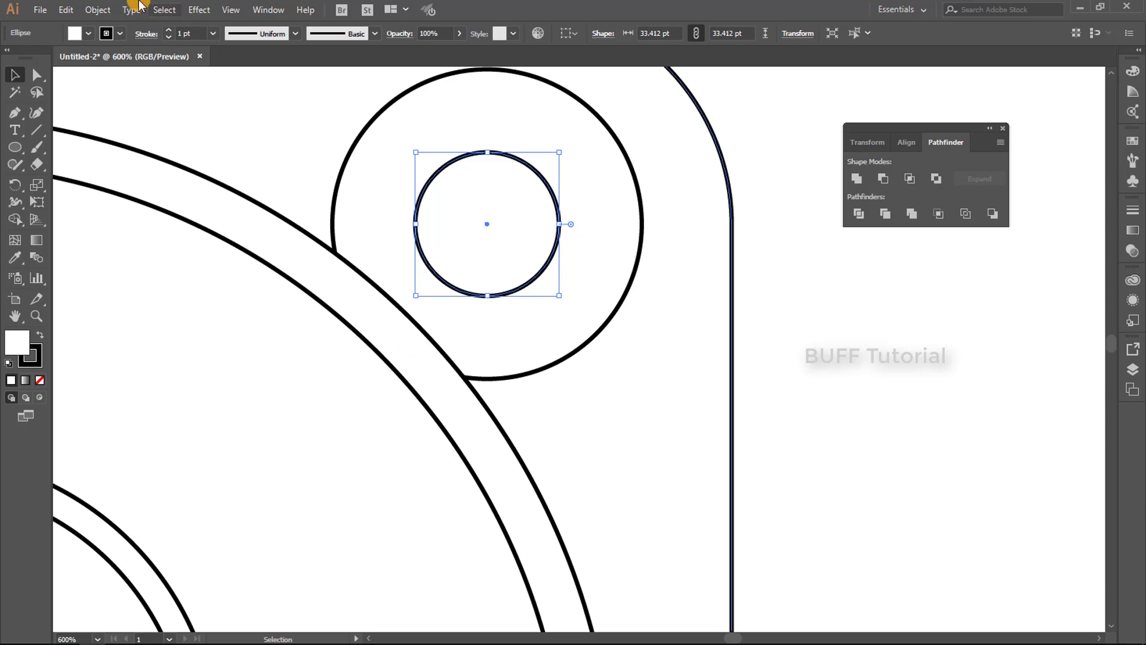
click(95, 10)
click(77, 79)
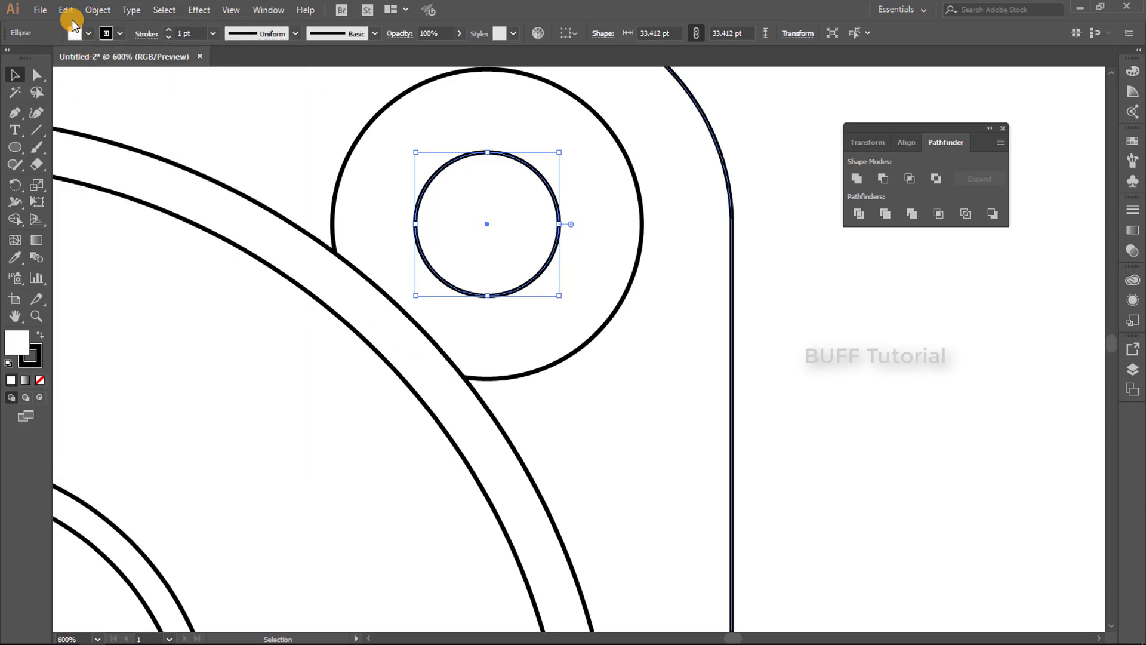
click(67, 11)
click(77, 141)
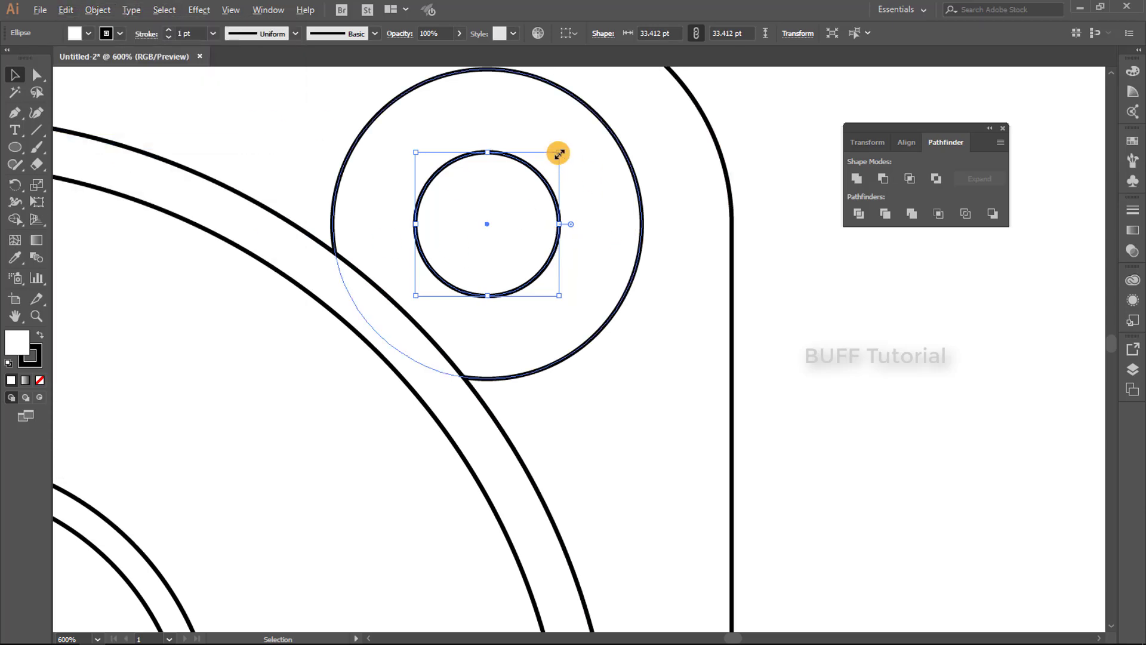
drag(559, 153, 548, 163)
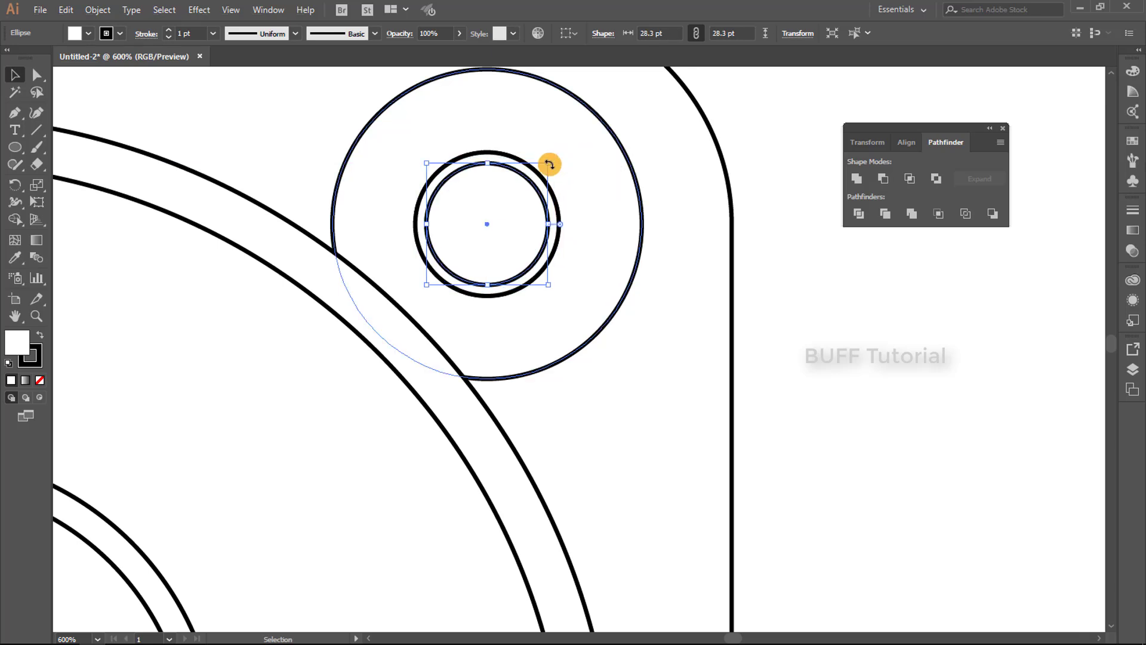
Draw a diagonal line across the inner knob circle and divide the circle along it
click(37, 129)
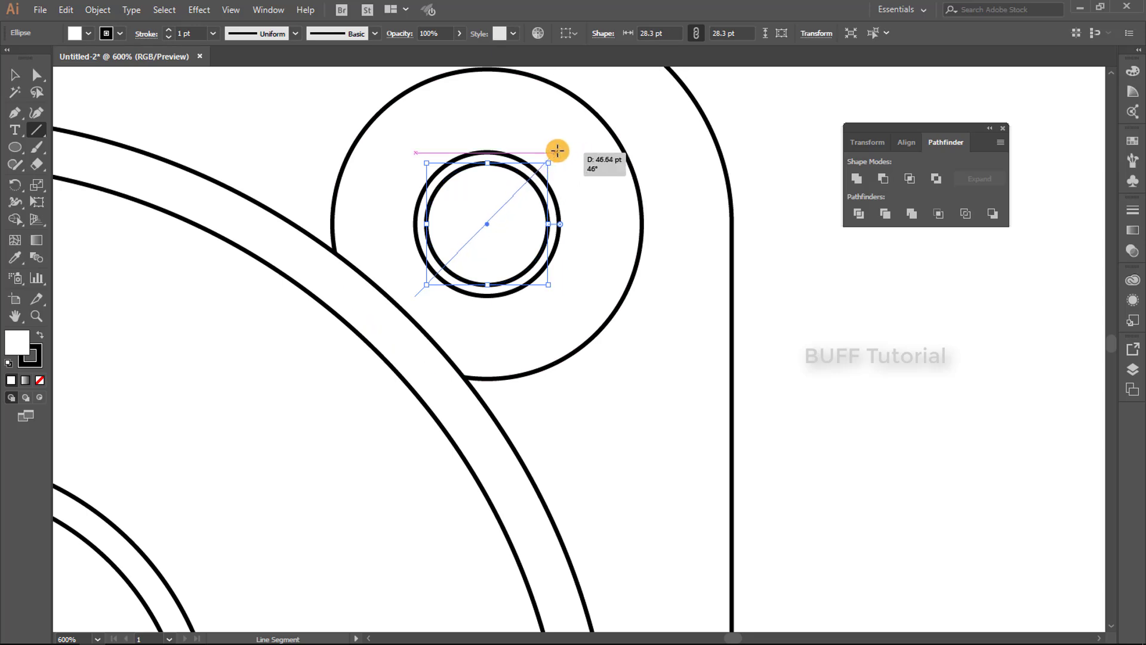
drag(520, 190, 559, 153)
key(v)
shift+click(517, 176)
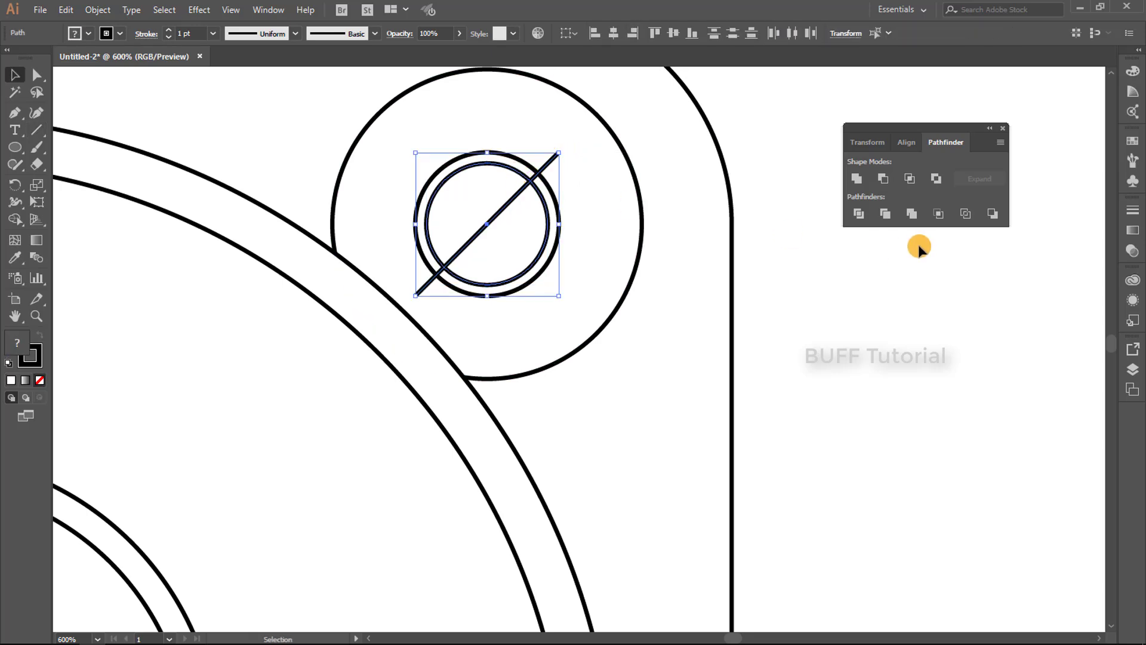
click(869, 217)
Ungroup the divided knob pieces and delete the right-hand arc, leaving a half-disc
click(614, 230)
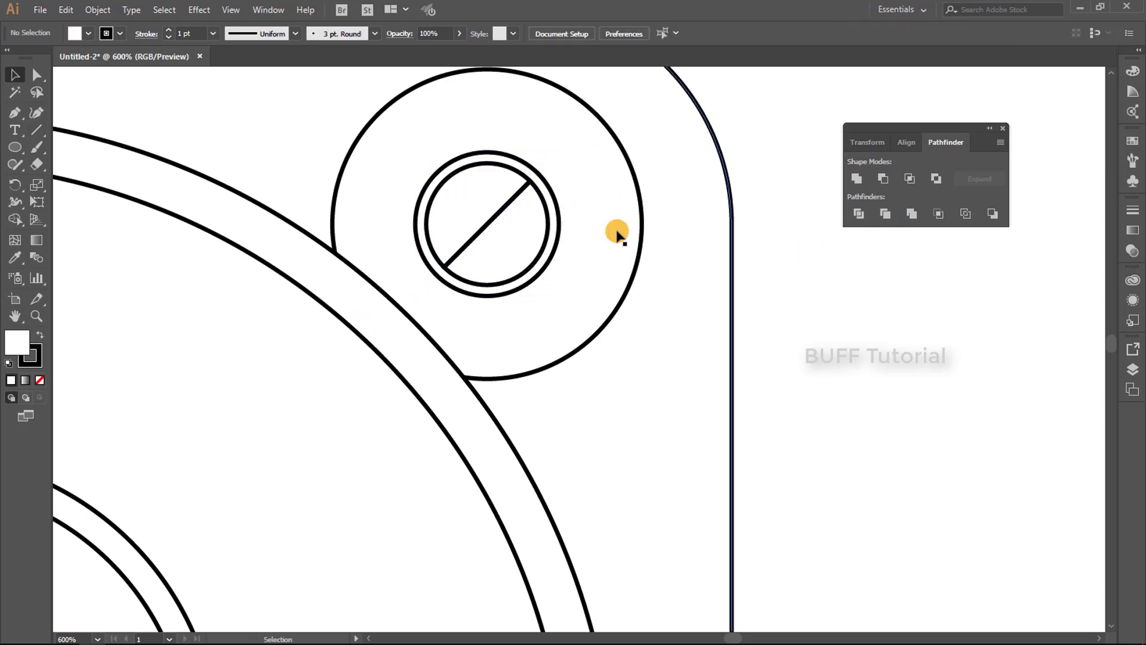
click(544, 203)
right_click(545, 203)
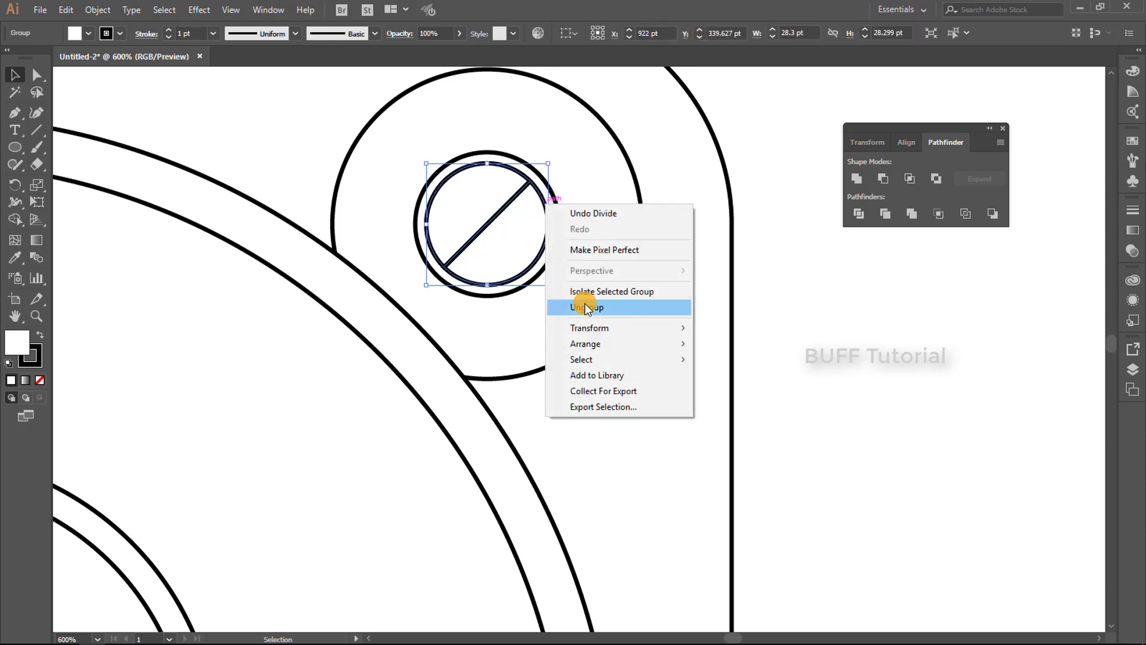
click(600, 305)
click(546, 215)
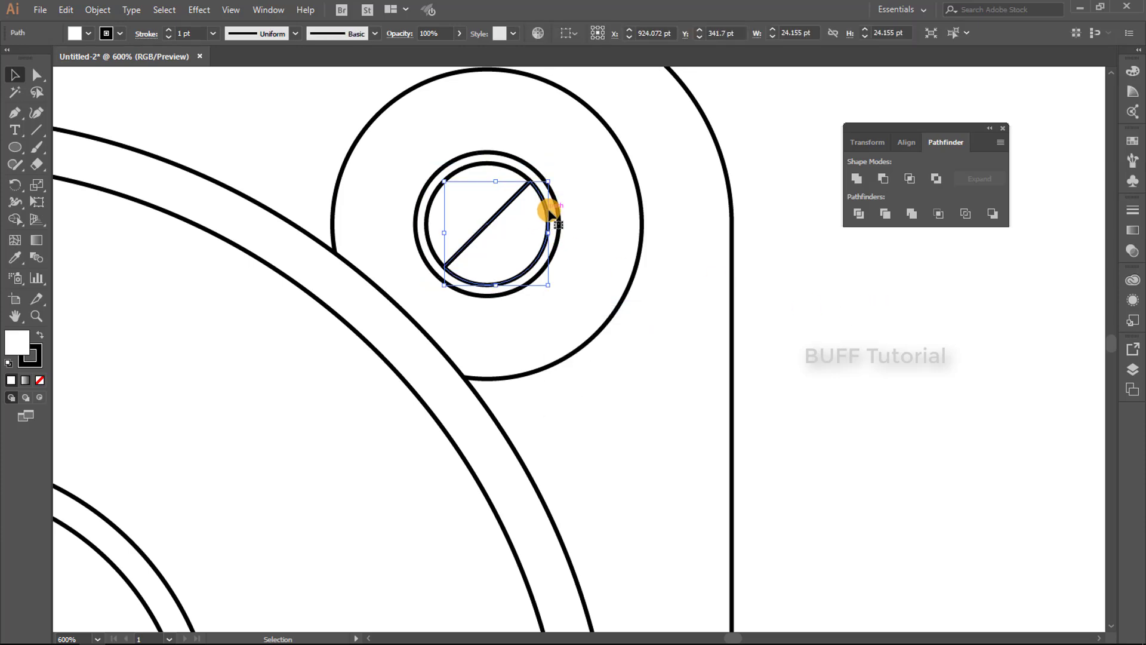
key(Delete)
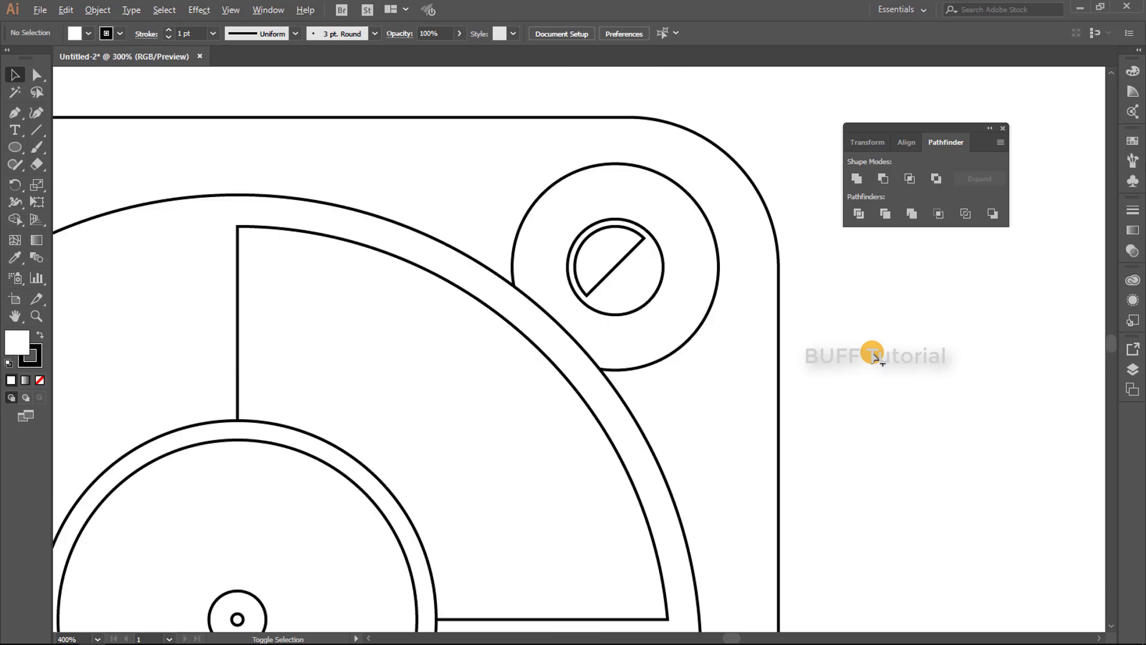
Draw a vertical tonearm line from the knob's centre down to the record's centre height
mouse_move(872, 356)
mouse_down()
mouse_move(808, 420)
mouse_move(813, 300)
mouse_up()
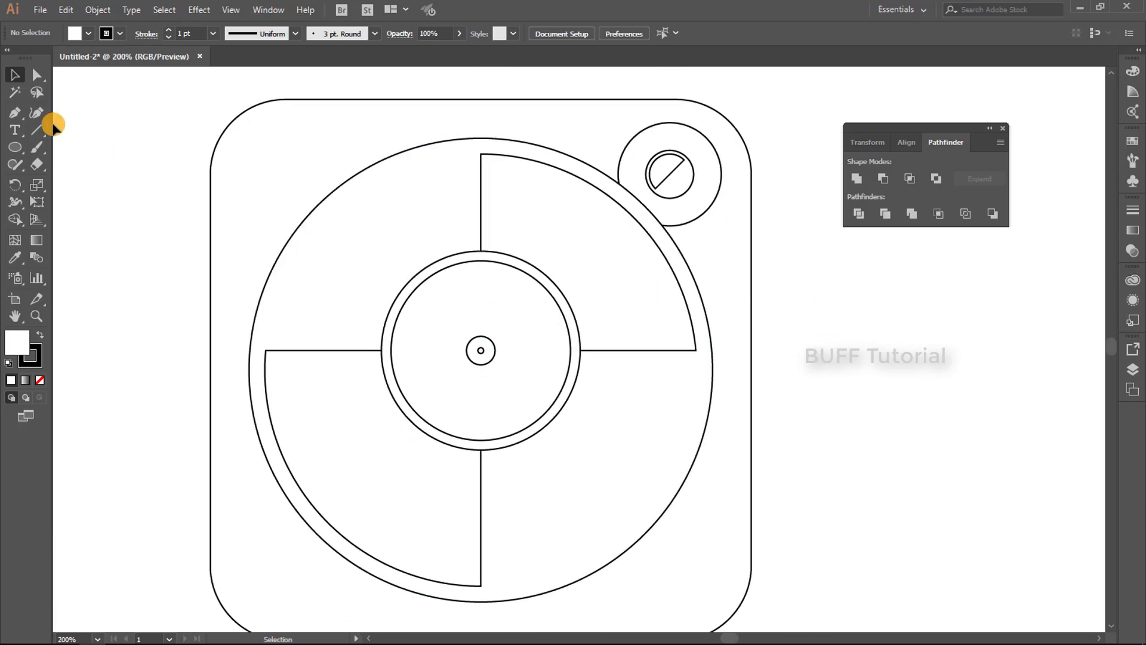
click(35, 130)
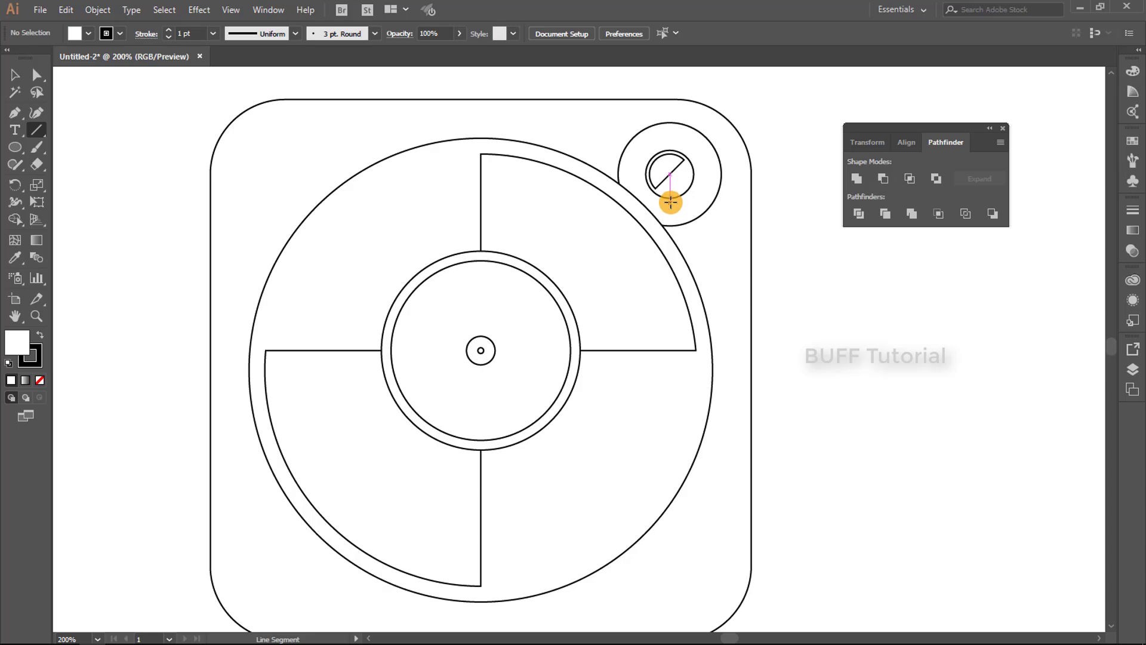
drag(670, 202, 670, 363)
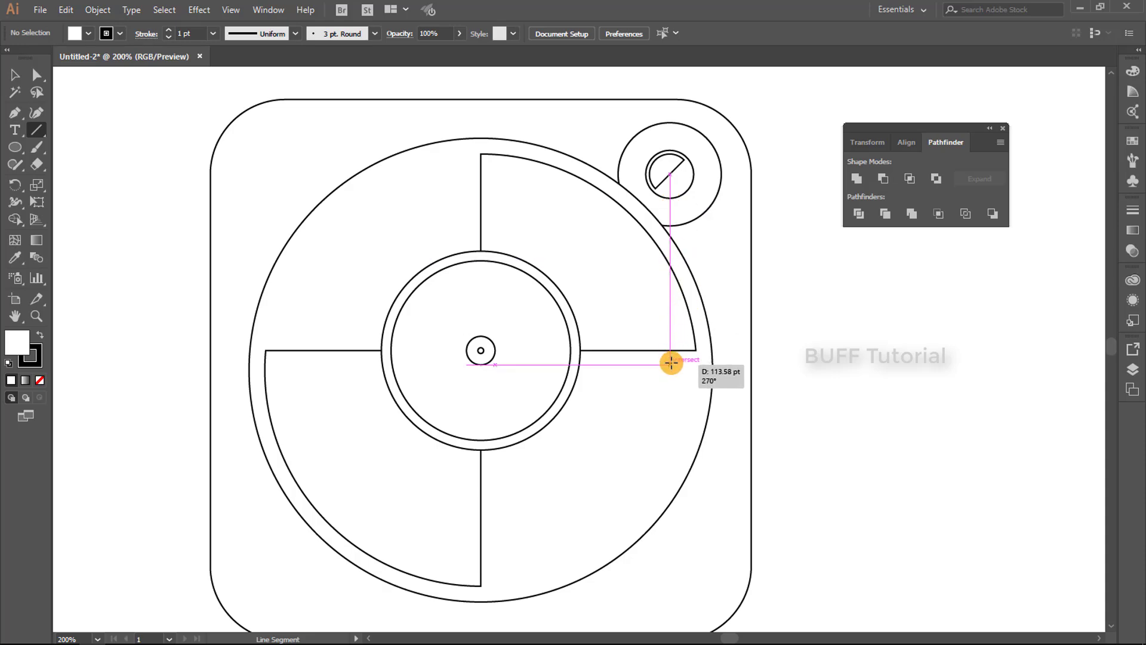
drag(671, 363, 671, 363)
key(v)
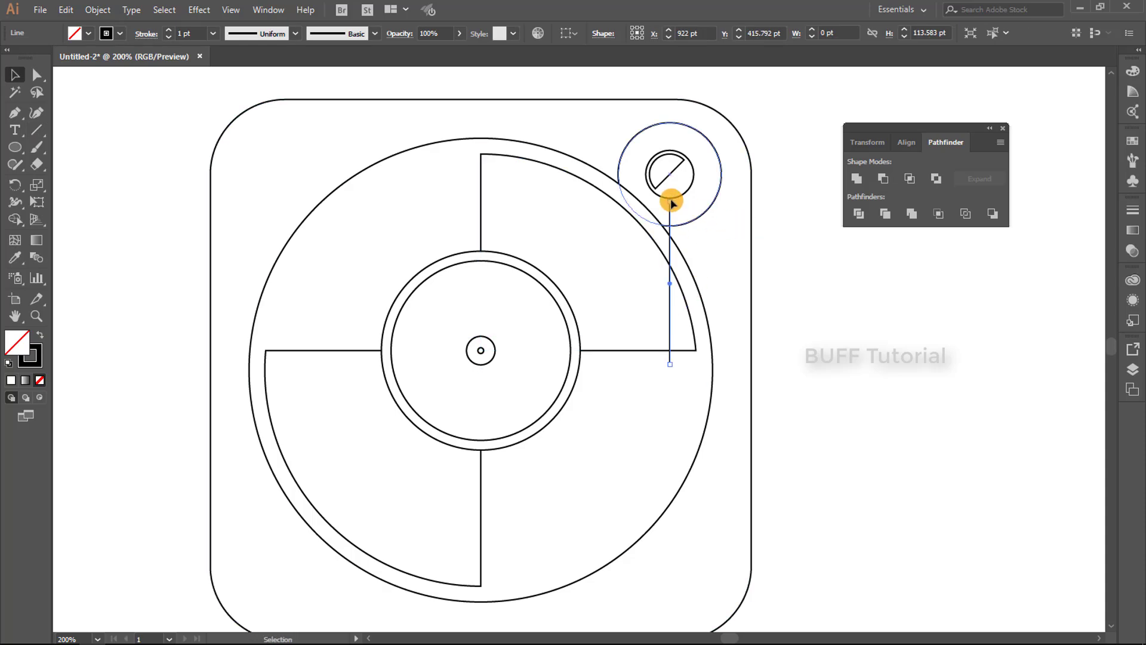
drag(670, 203, 670, 186)
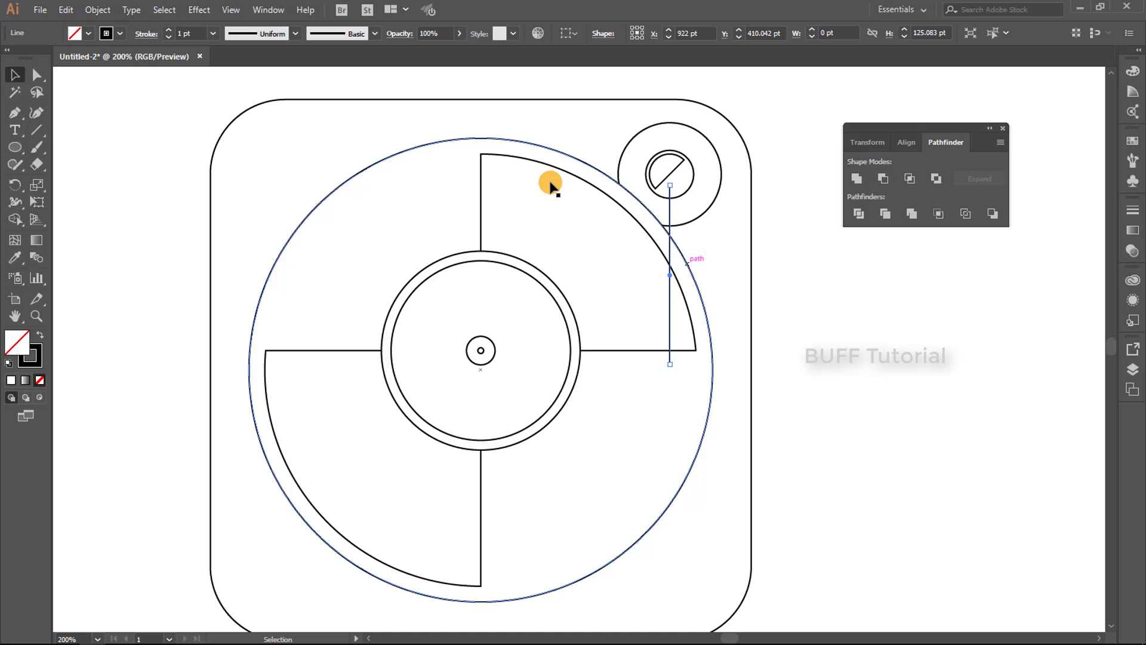
Increase the tonearm's stroke weight to 5 pt
click(173, 28)
click(174, 27)
click(173, 28)
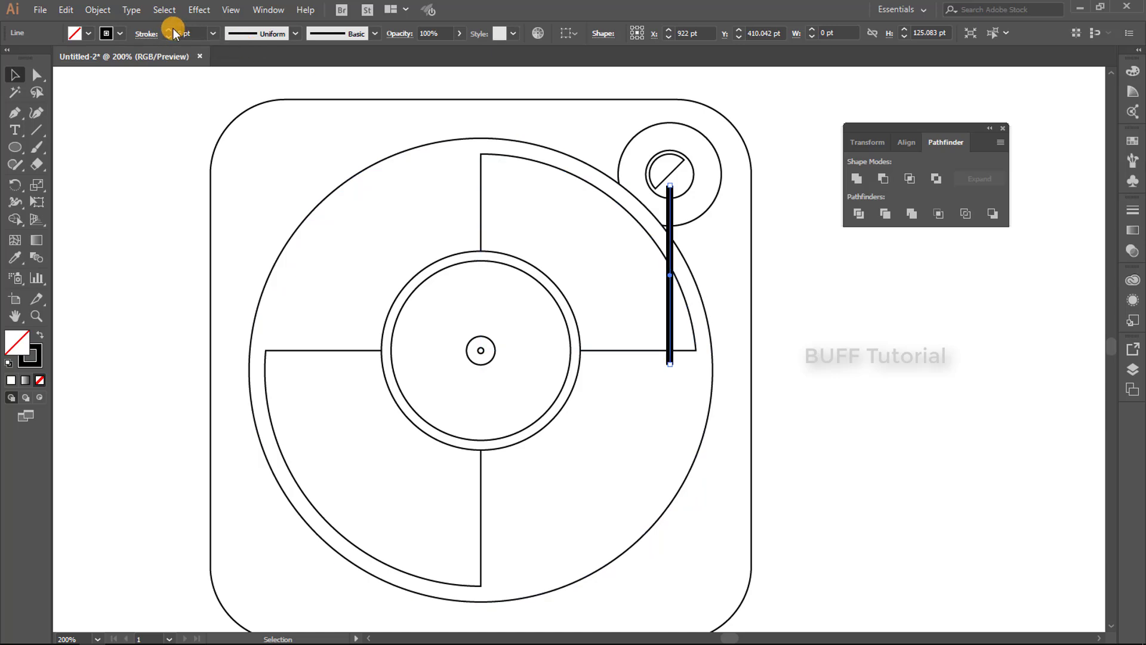
click(147, 34)
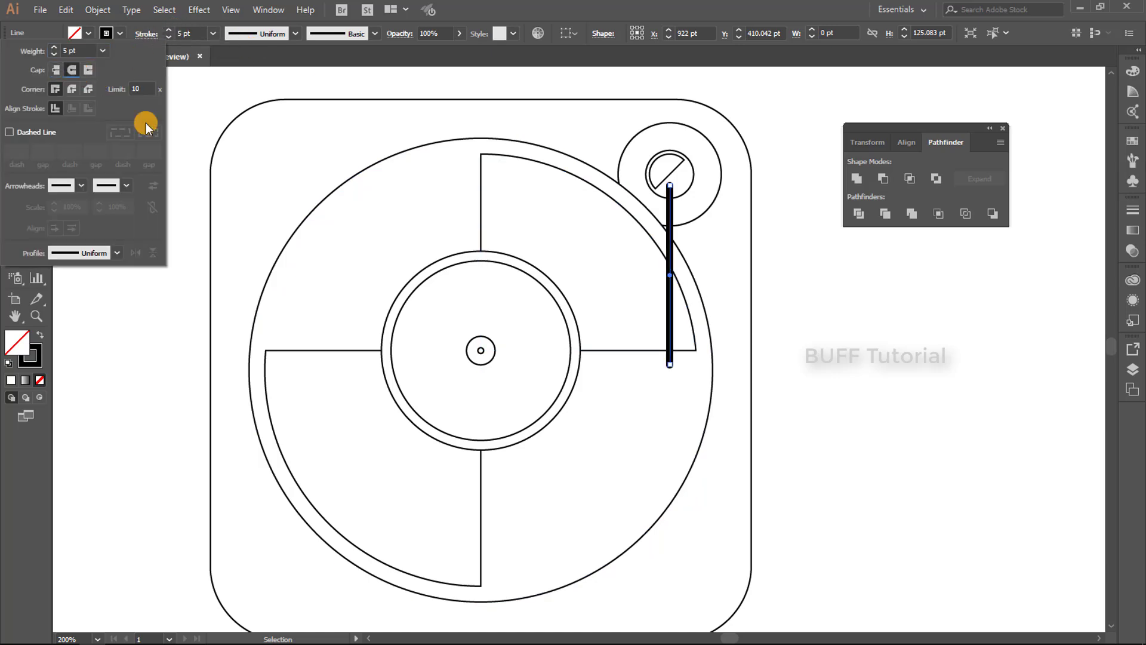
click(168, 31)
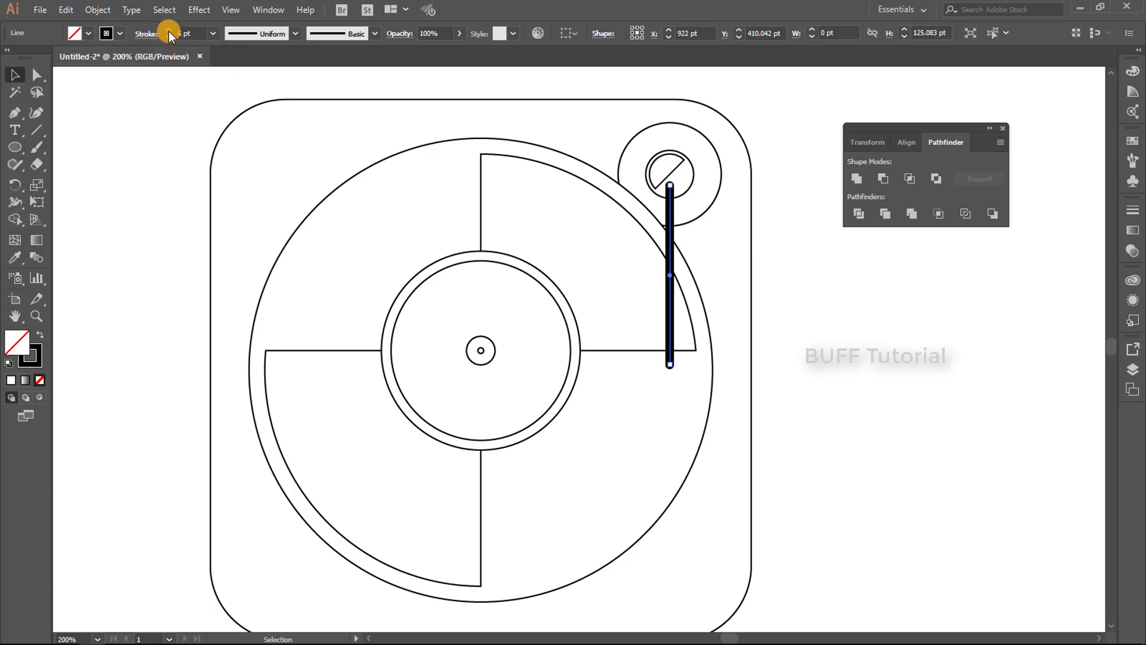
Set the tonearm to a 6 pt stroke with Butt Cap ends, nudged slightly right
click(800, 308)
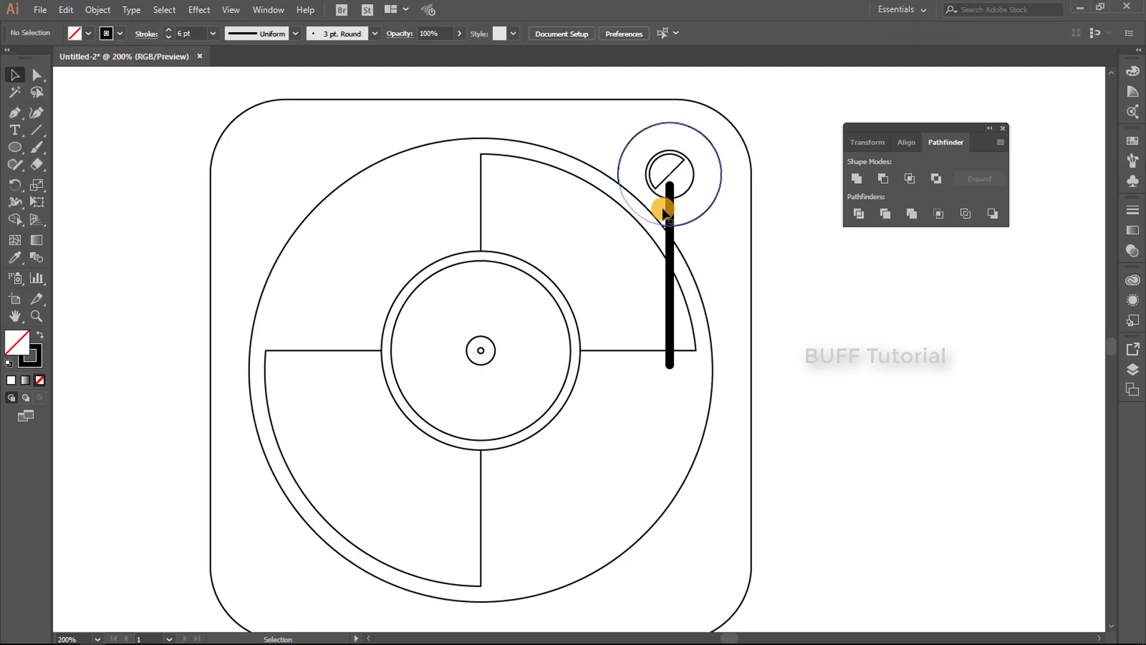
drag(665, 210, 668, 211)
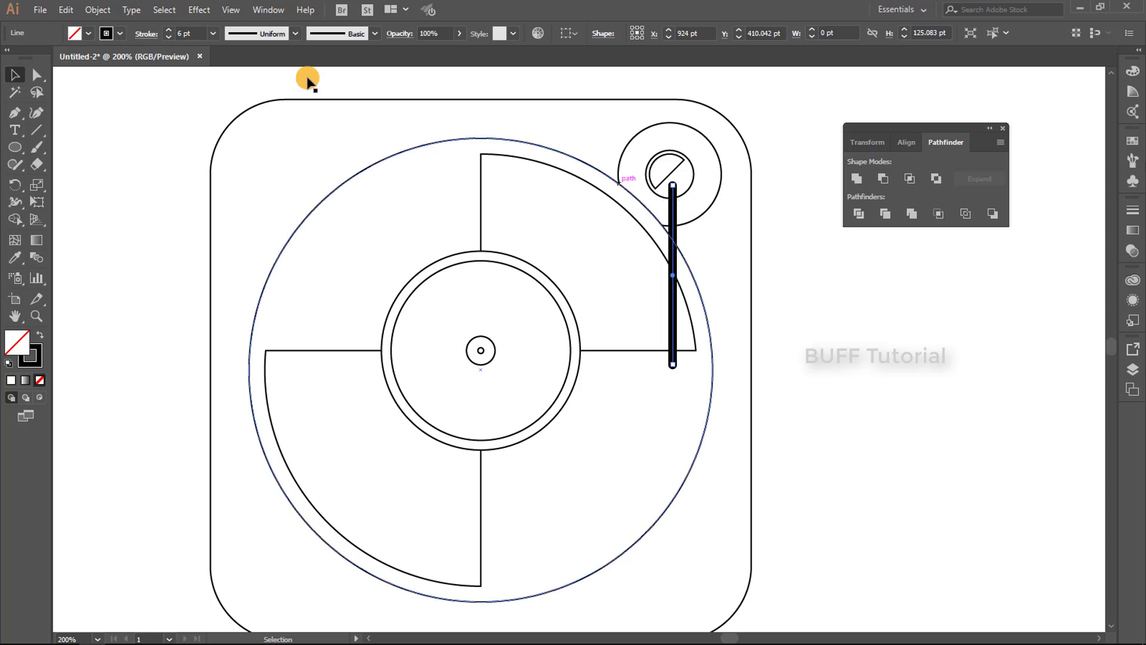
click(147, 33)
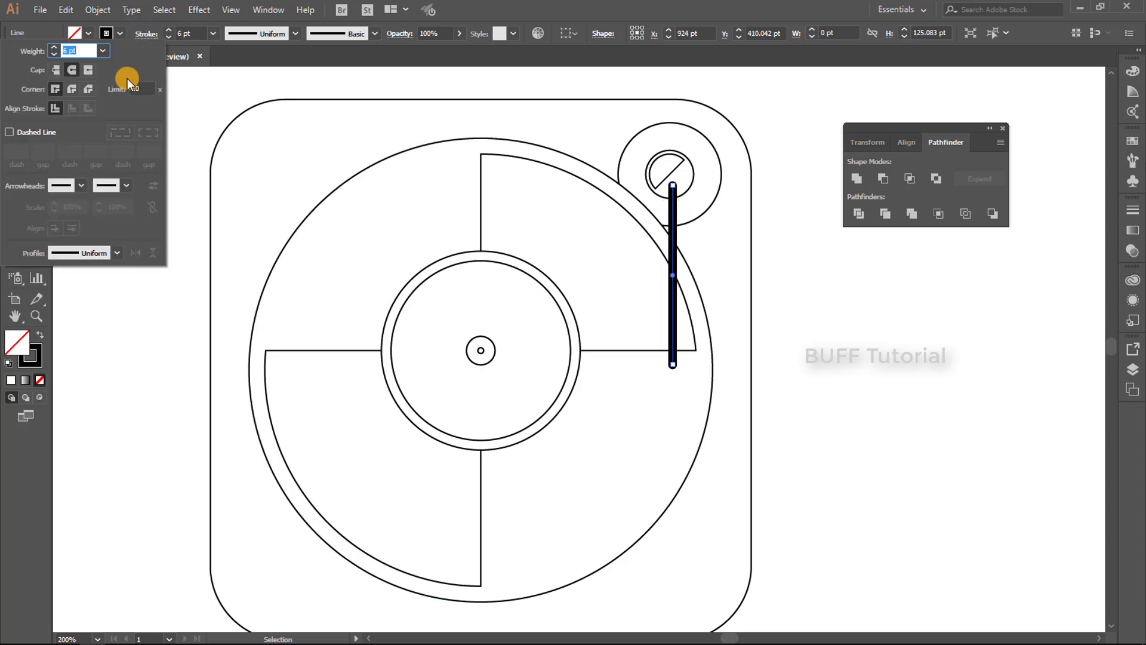
click(55, 70)
click(674, 182)
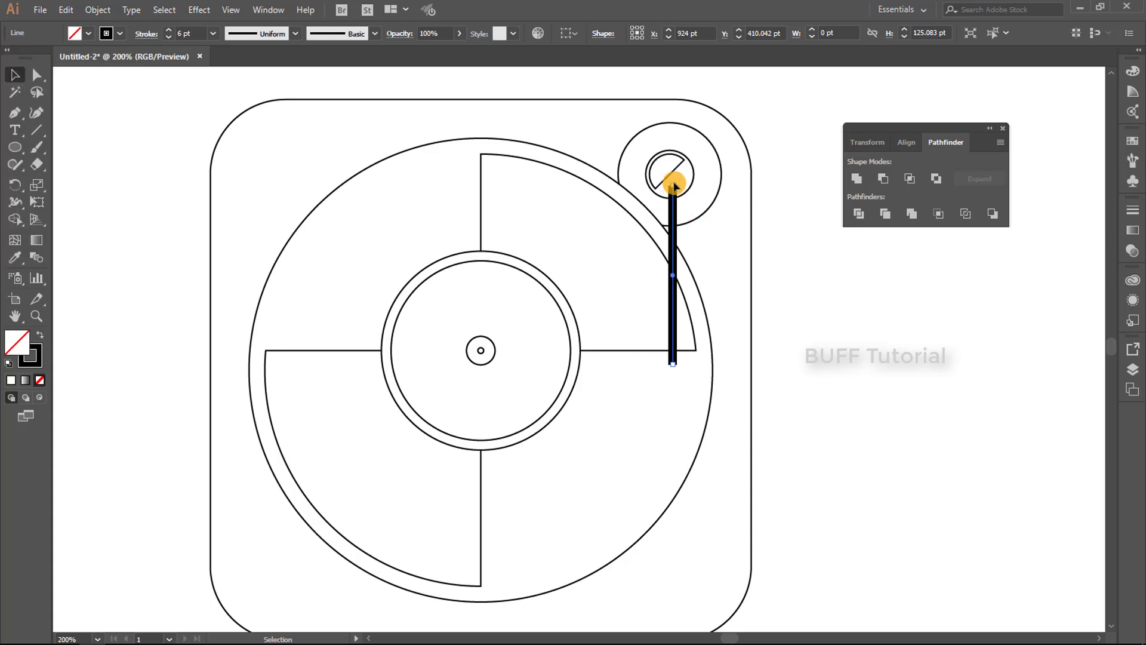
Trim the tonearm to about 116 pt, starting just below the knob's half-disc
drag(673, 188, 675, 177)
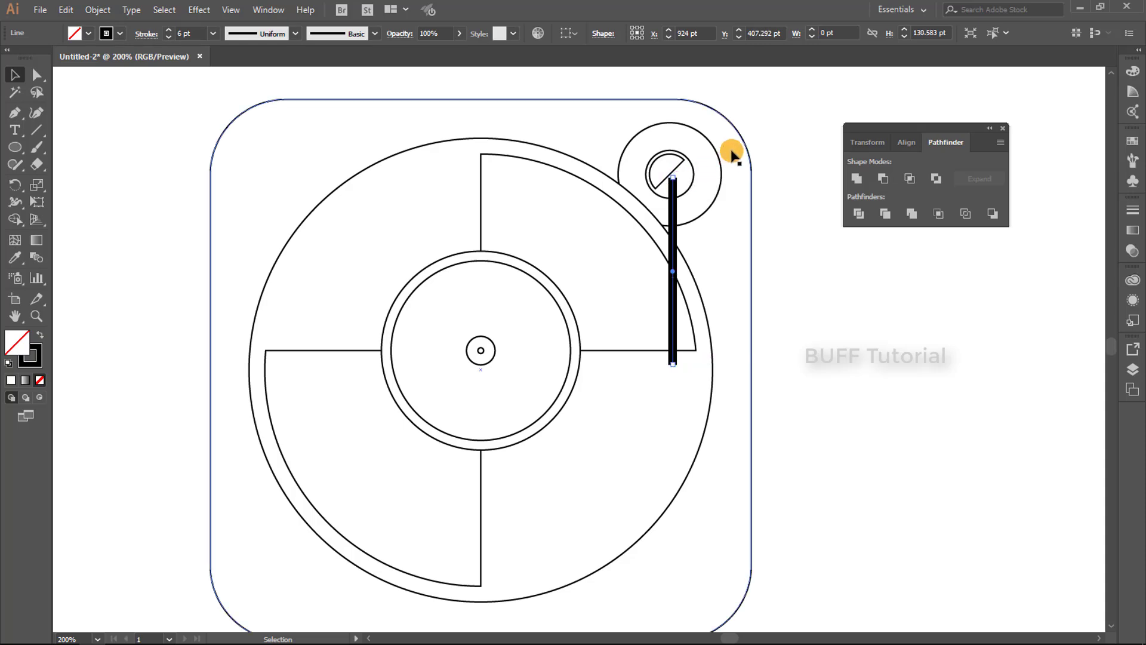
scroll(755, 136, up, 1)
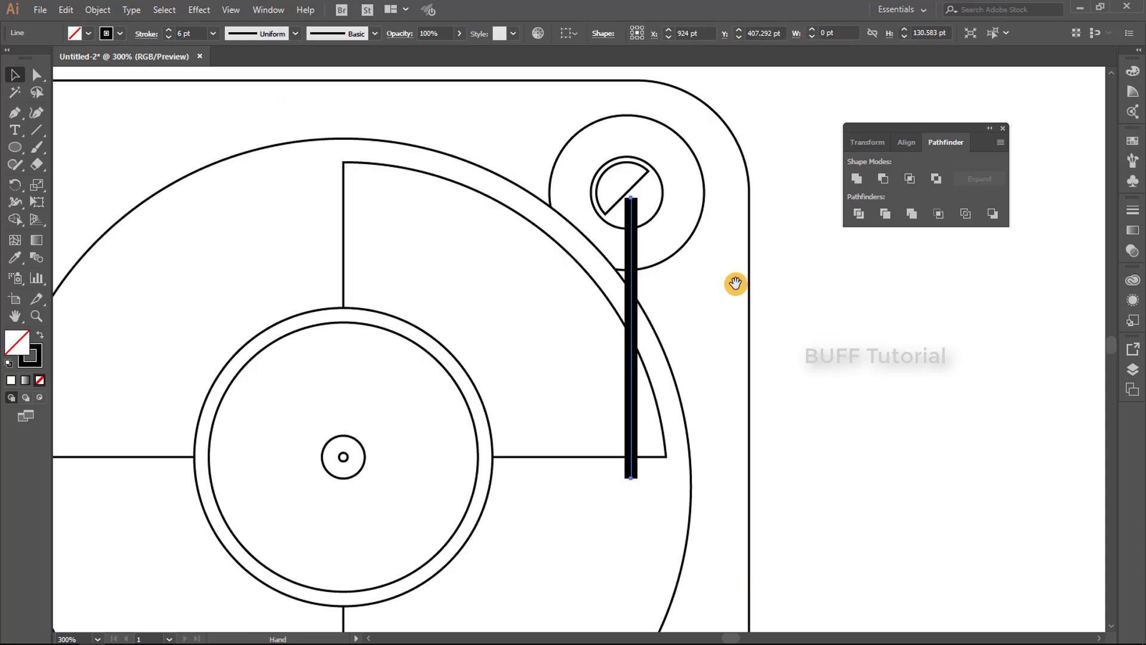
scroll(627, 192, up, 1)
drag(623, 190, 623, 238)
click(814, 264)
drag(815, 229, 815, 275)
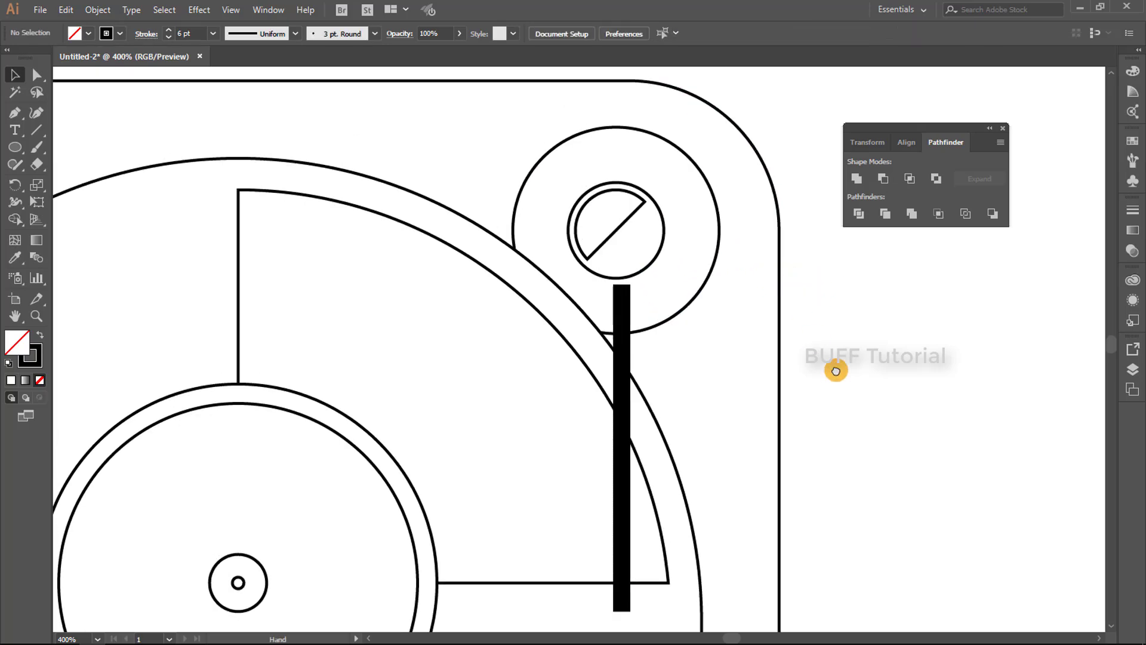
scroll(834, 371, down, 1)
Draw a short vertical line above the knob and centre it on the tonearm's axis
click(33, 137)
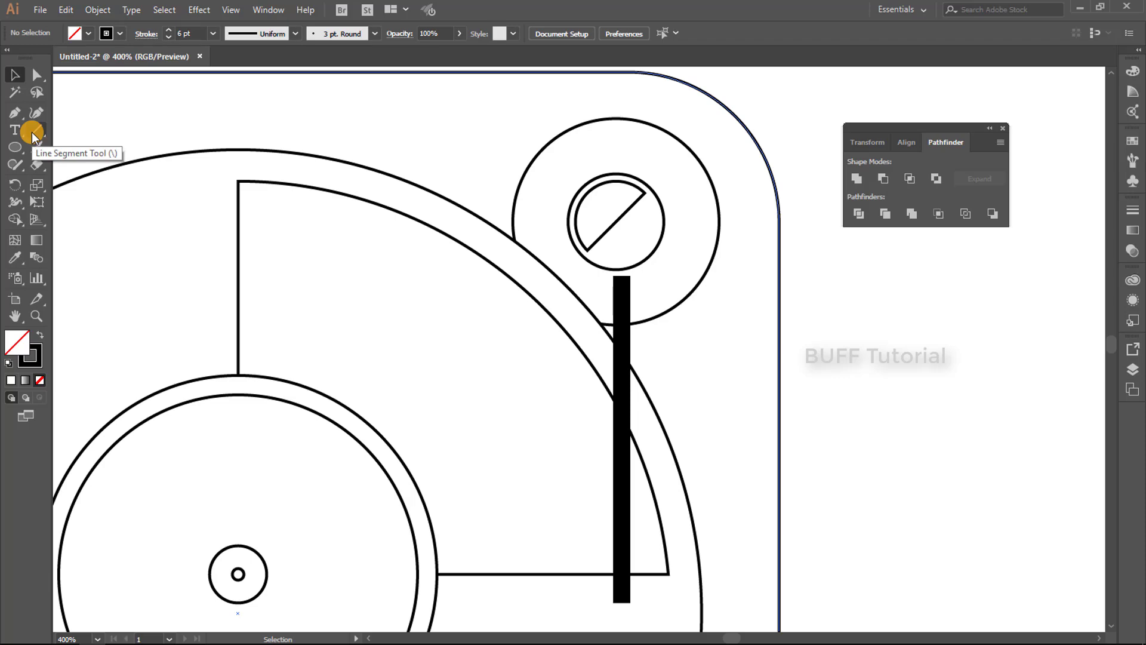
scroll(627, 167, up, 1)
scroll(615, 167, up, 1)
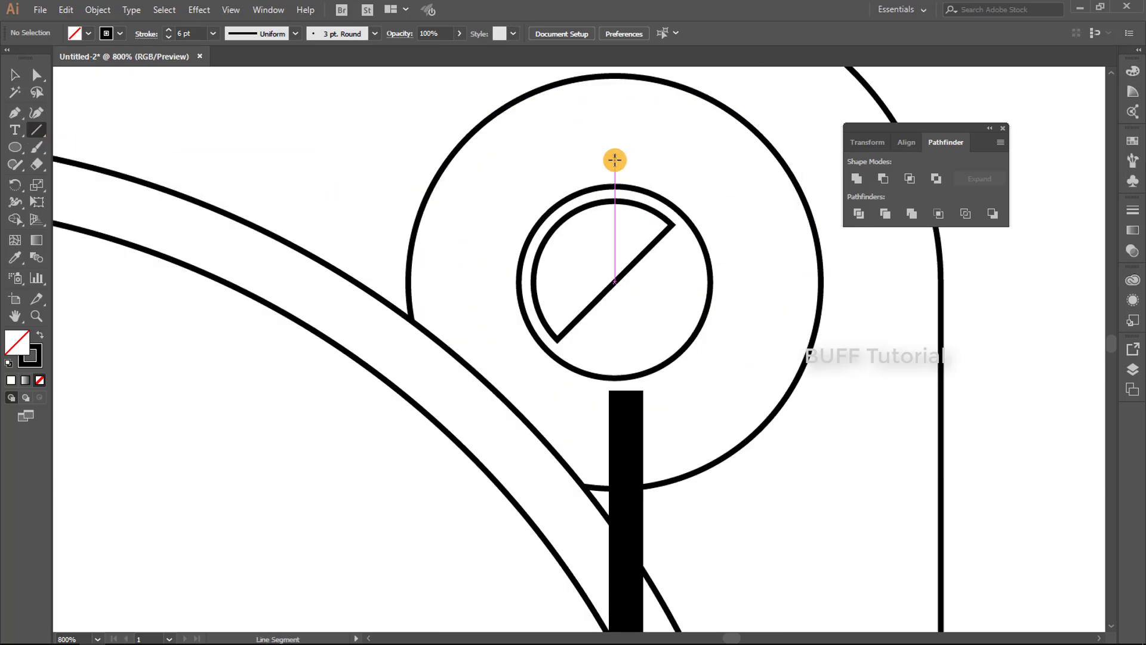
drag(615, 177, 615, 137)
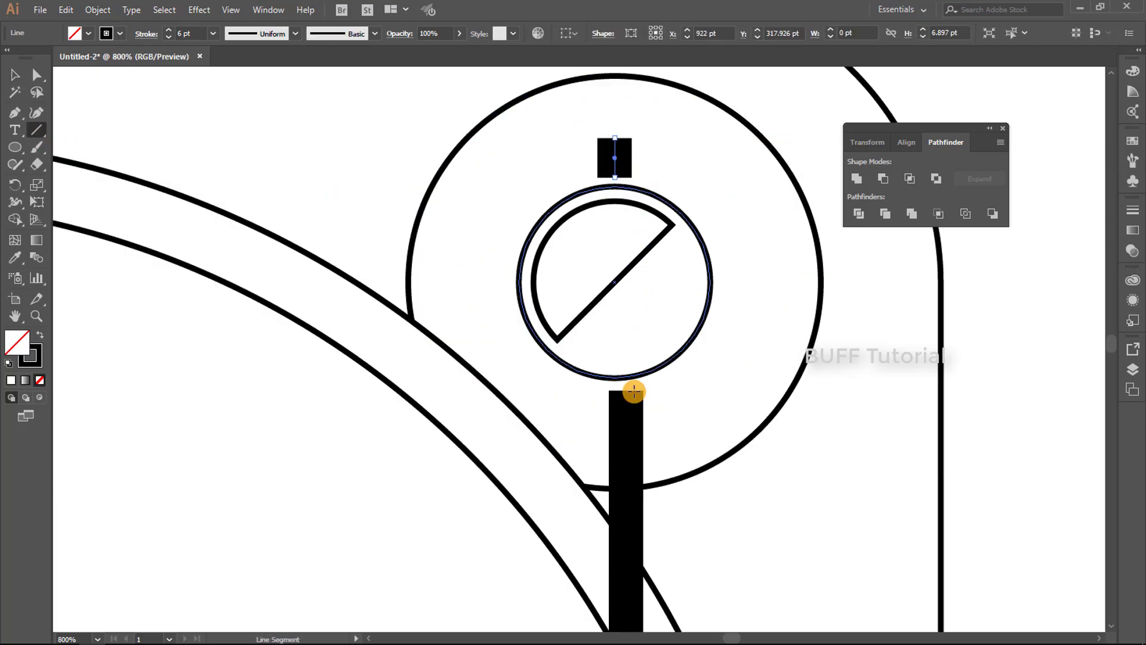
drag(625, 396, 626, 138)
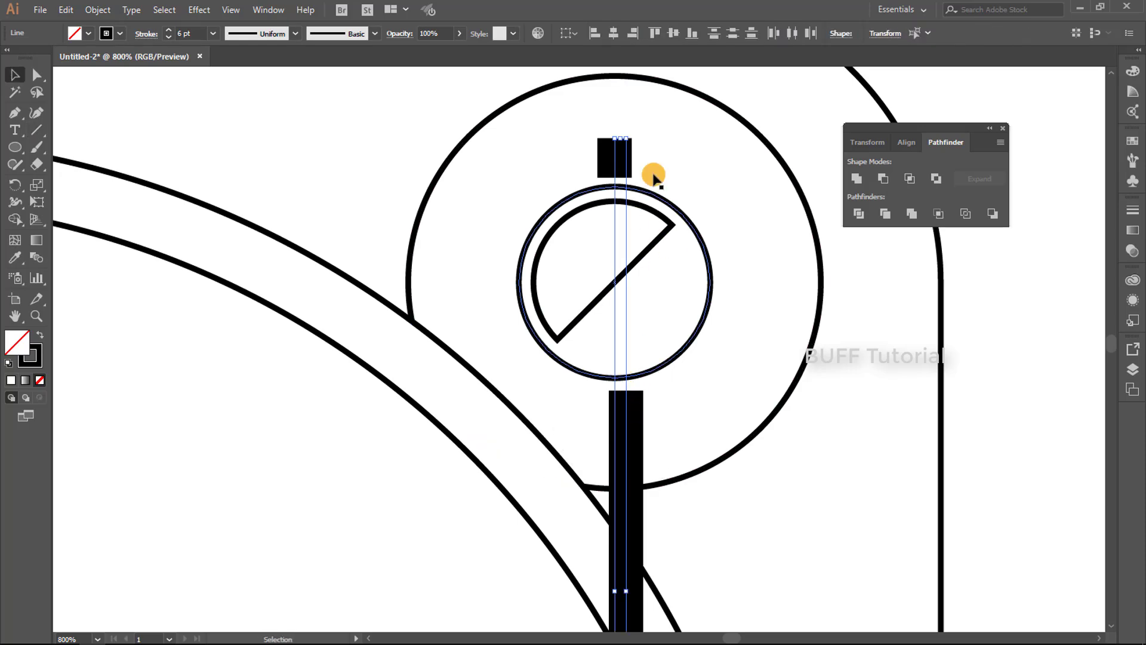
key(v)
click(614, 33)
click(1023, 325)
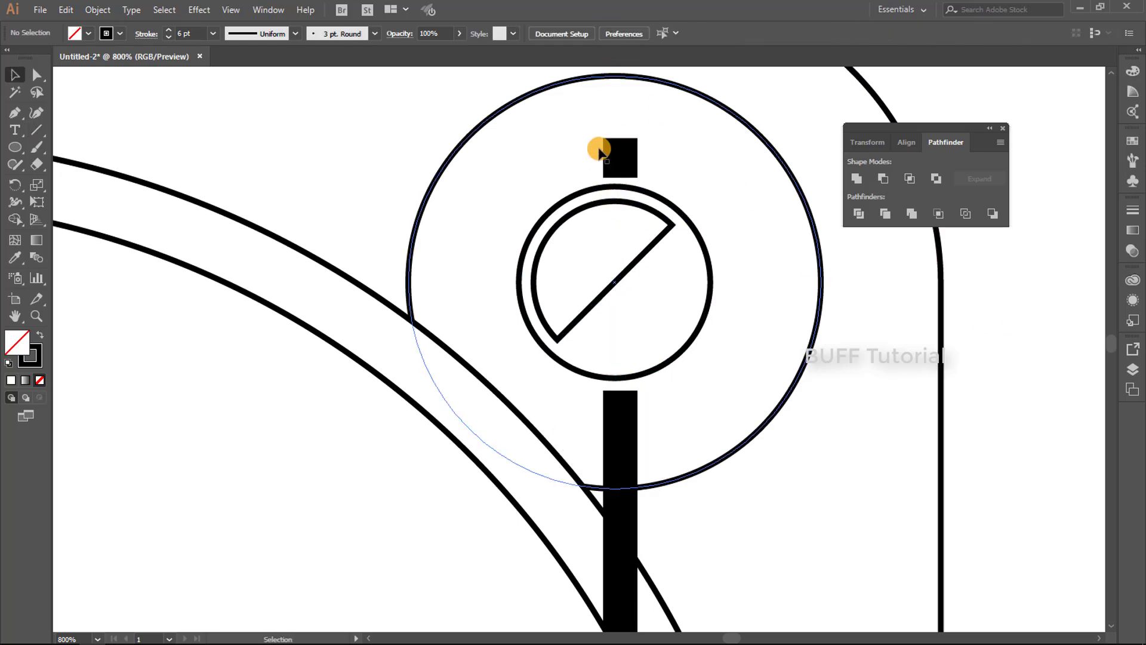
Give the short line round caps and shorten it from its bottom end
click(614, 150)
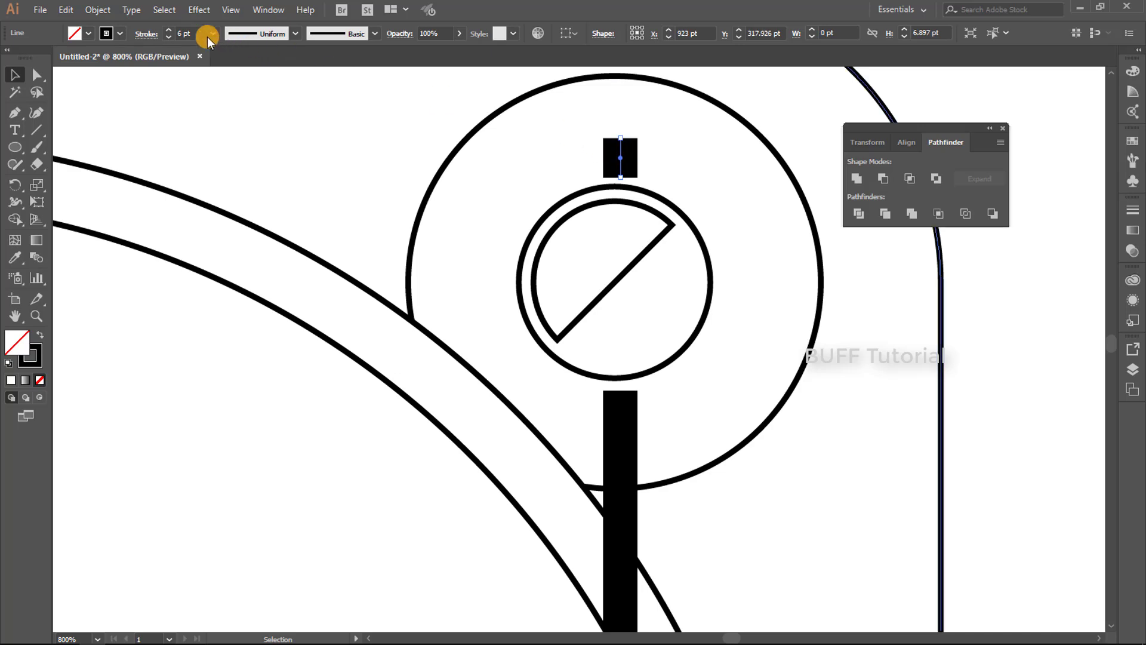
click(146, 34)
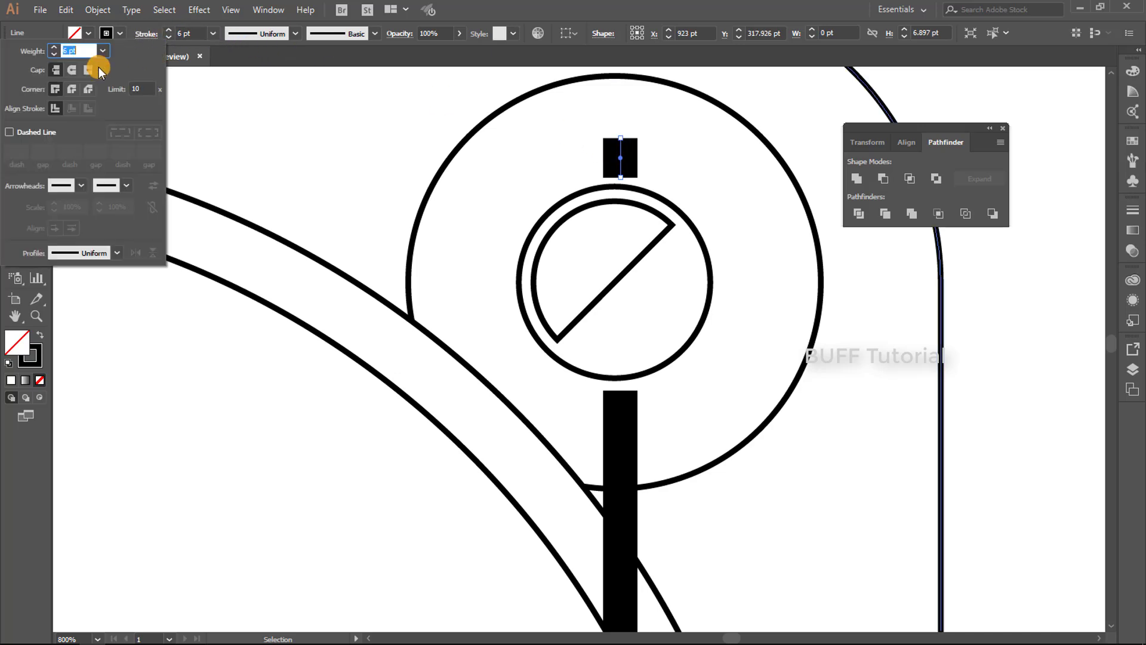
click(64, 70)
click(512, 156)
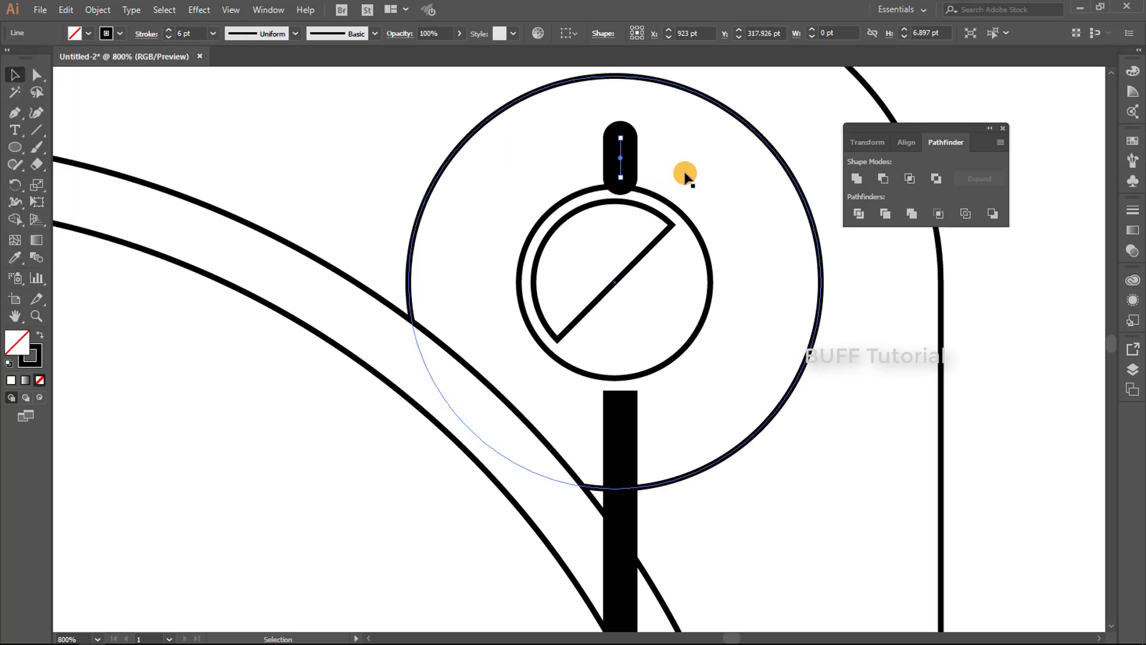
scroll(621, 179, up, 2)
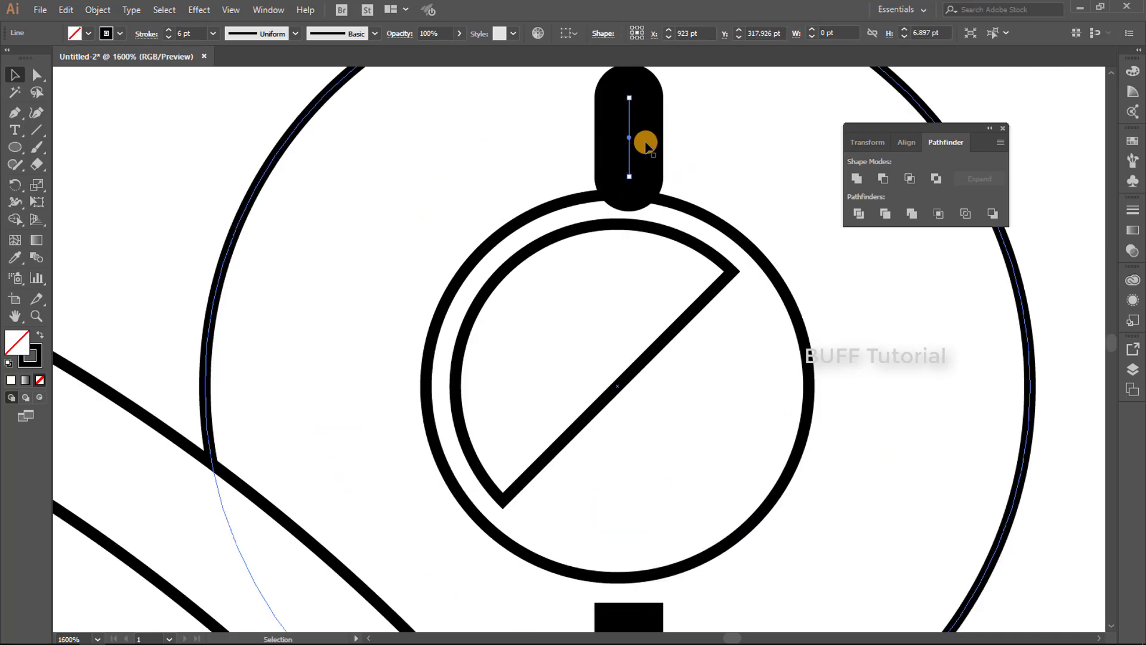
scroll(646, 127, down, 1)
scroll(636, 175, down, 1)
scroll(639, 175, down, 1)
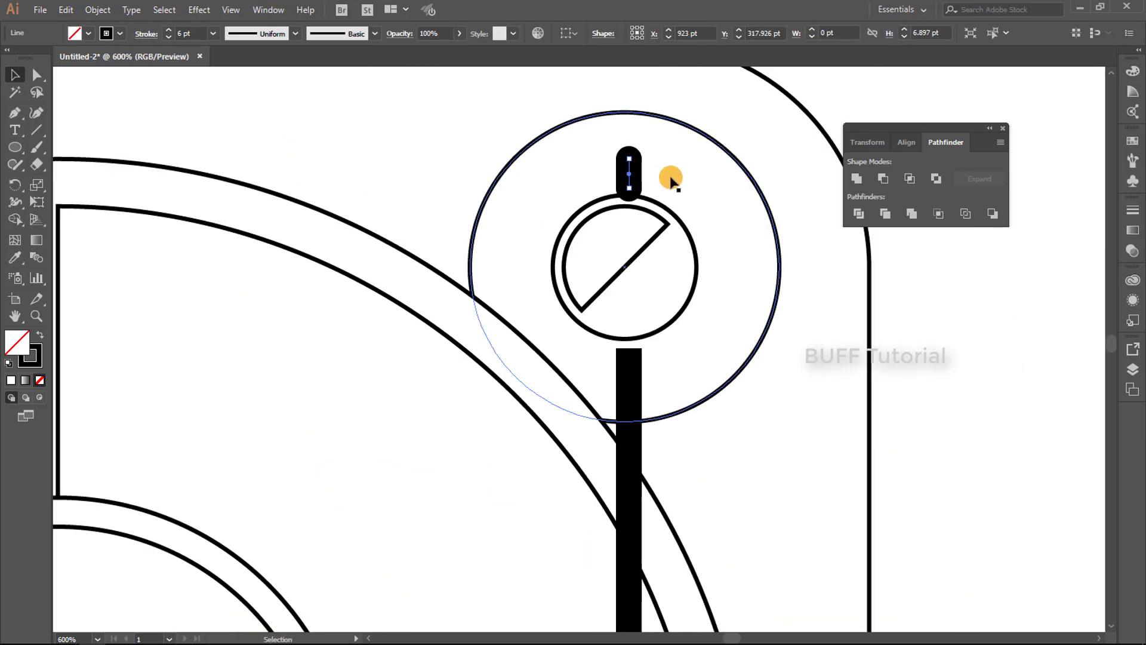
drag(631, 190, 640, 187)
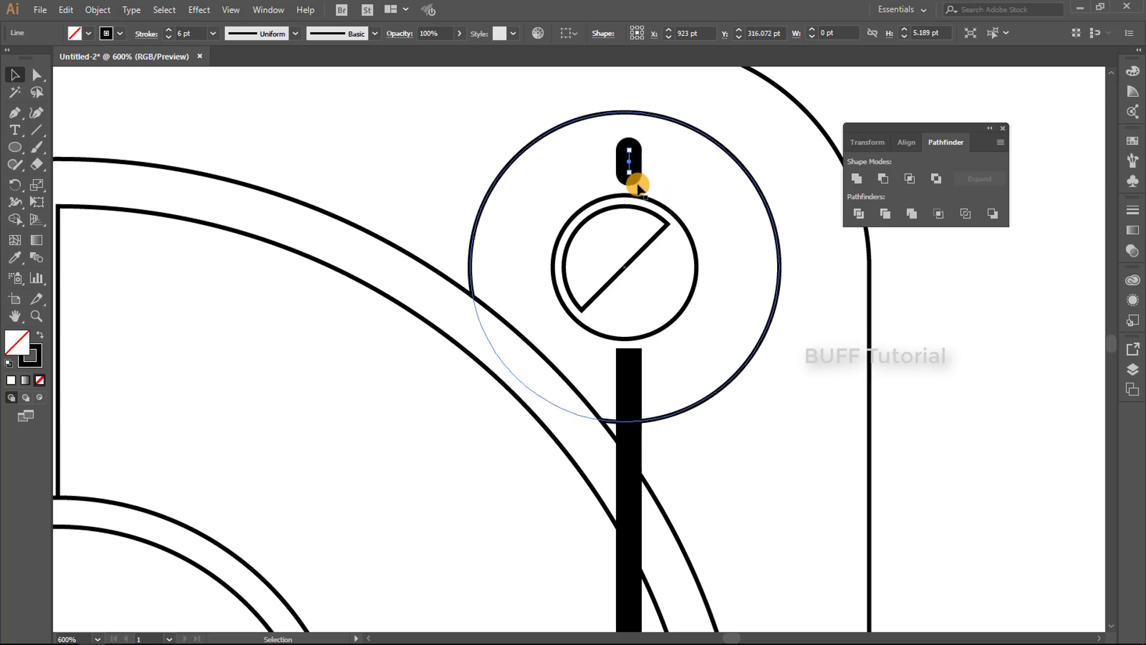
Give the tonearm bar round caps and move it down out of the inner knob circle
click(628, 384)
click(143, 34)
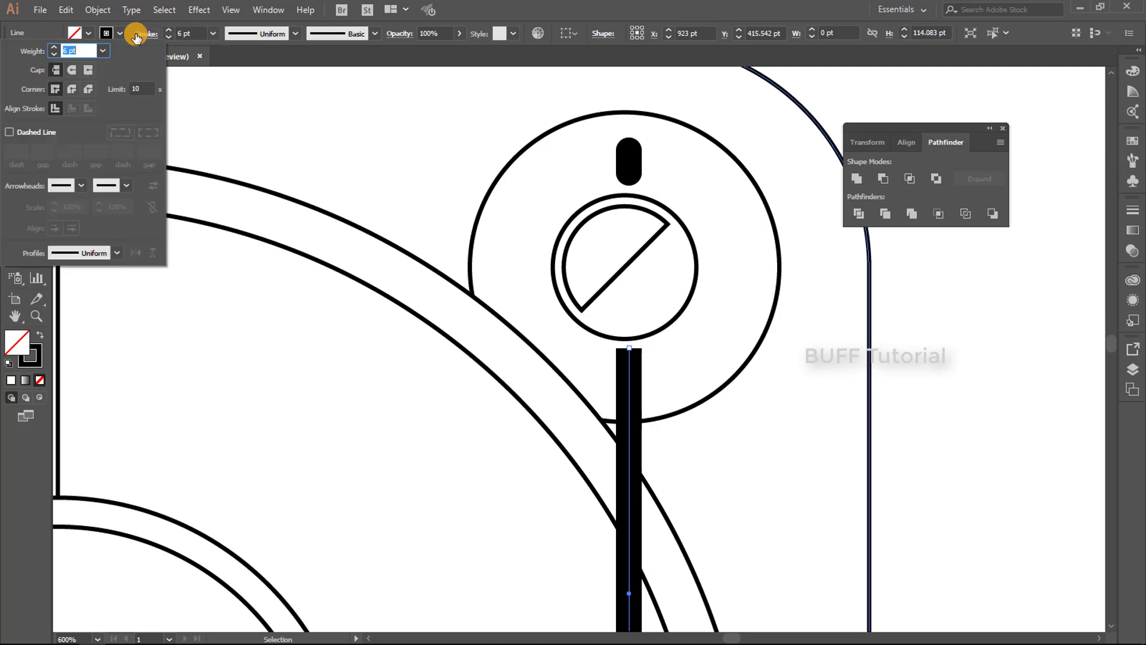
click(71, 71)
click(633, 370)
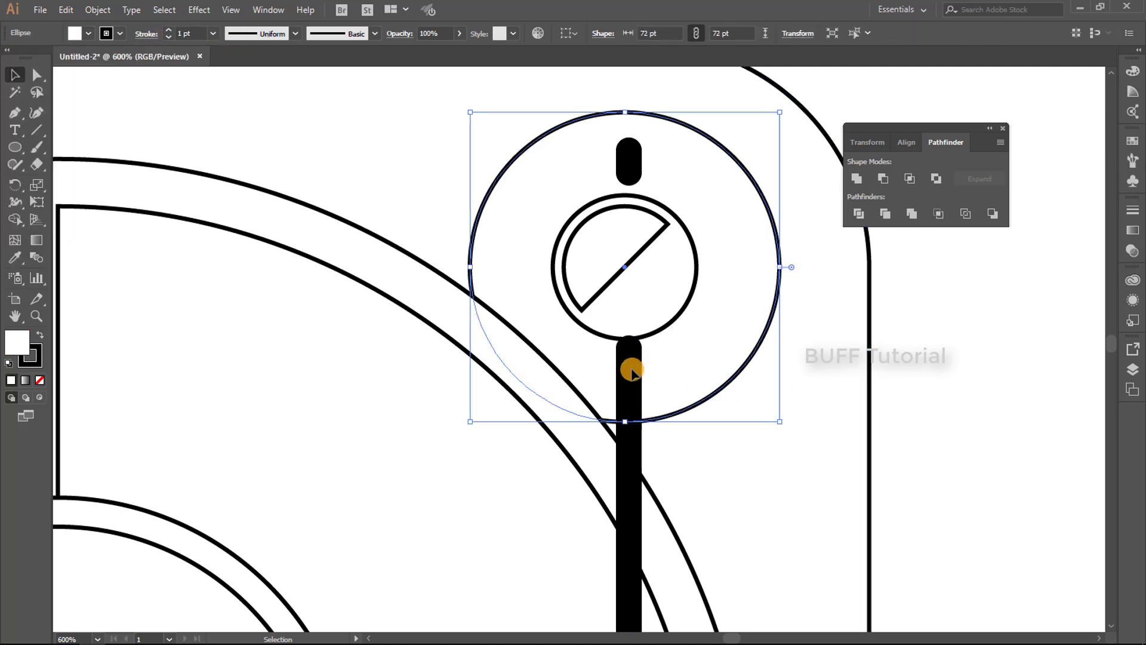
click(628, 365)
drag(628, 365, 629, 376)
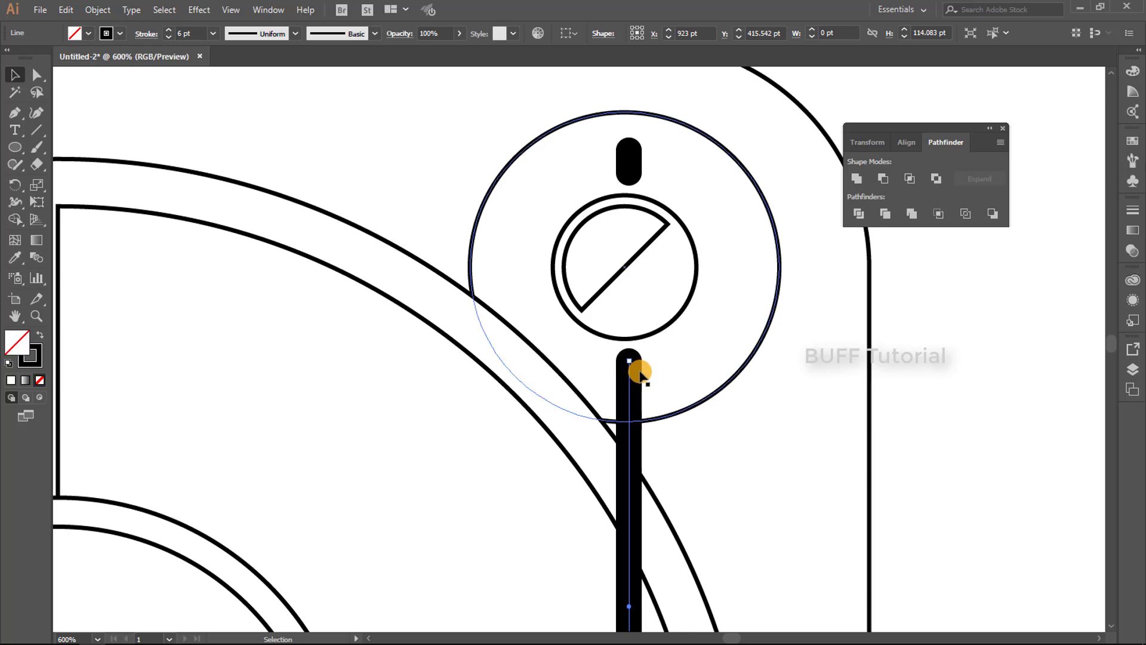
click(949, 368)
Swing the tonearm's bottom anchor point down and to the left
scroll(949, 368, down, 2)
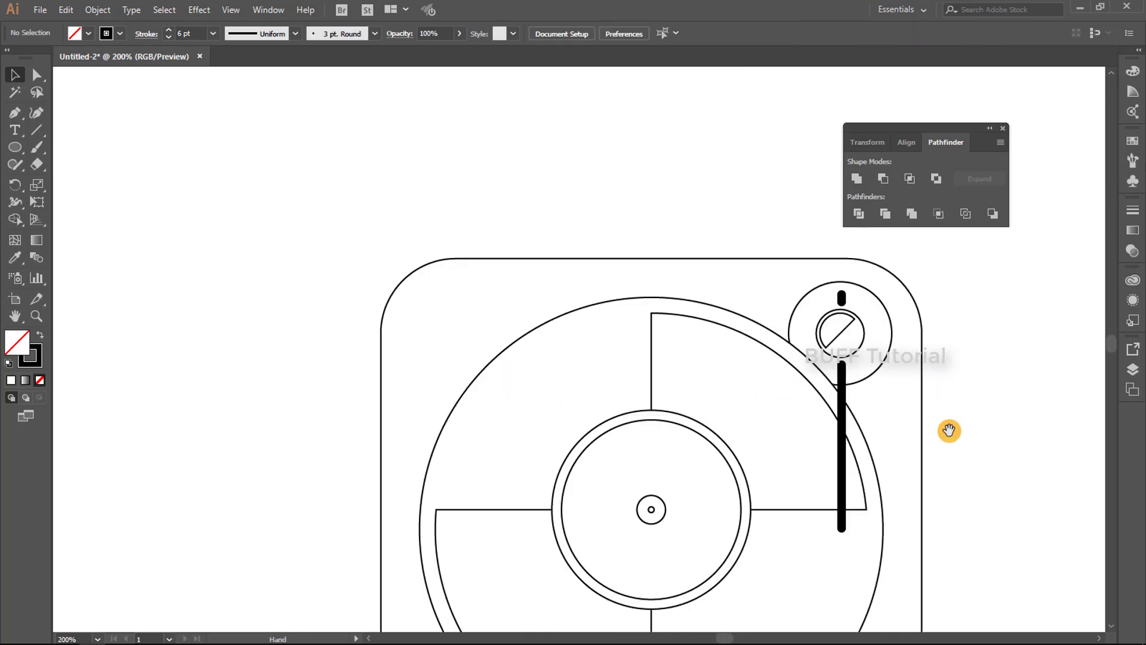
scroll(896, 418, down, 1)
click(816, 452)
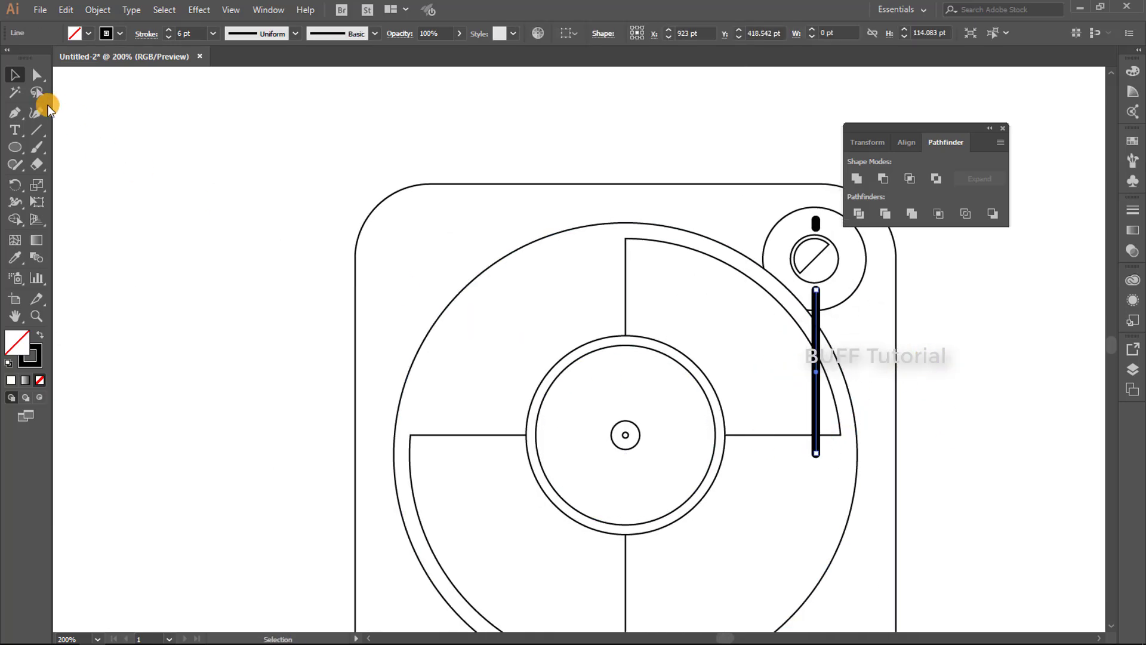
click(36, 76)
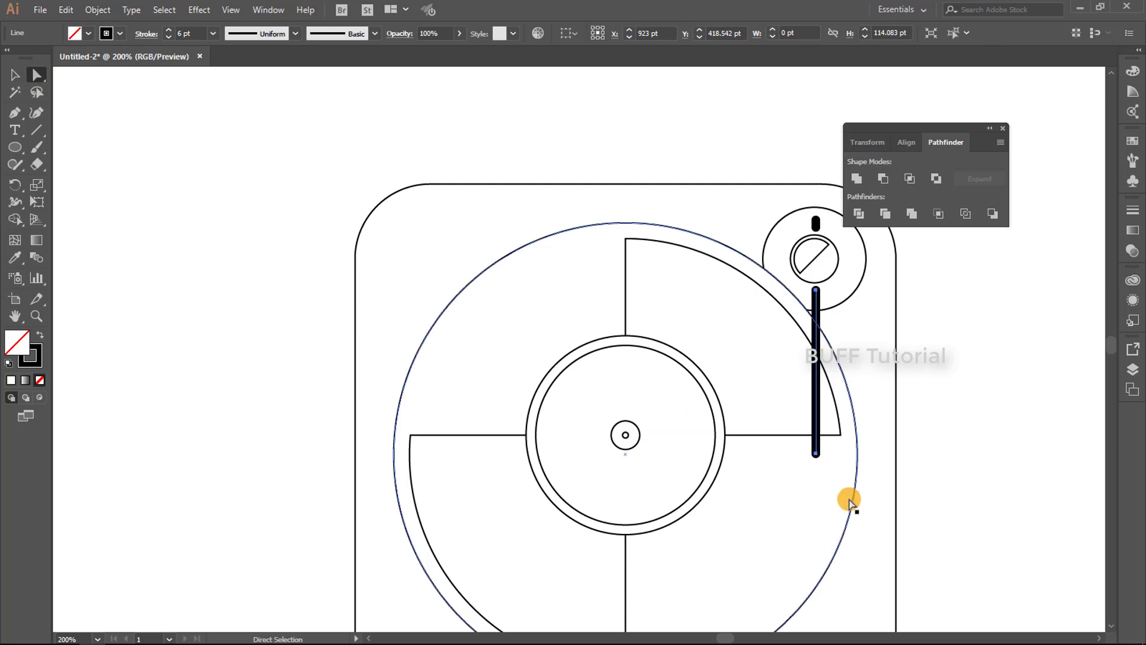
click(816, 454)
drag(816, 454, 733, 545)
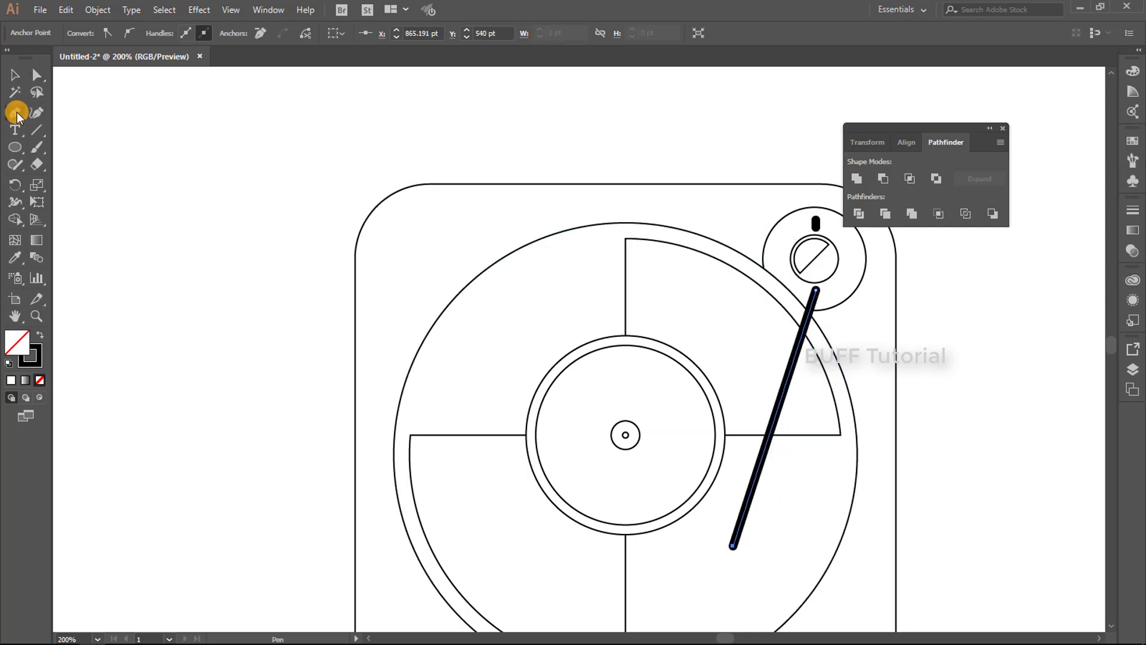
Add an anchor partway along the tonearm and drag it to bend the arm at record-centre height
drag(18, 116, 76, 141)
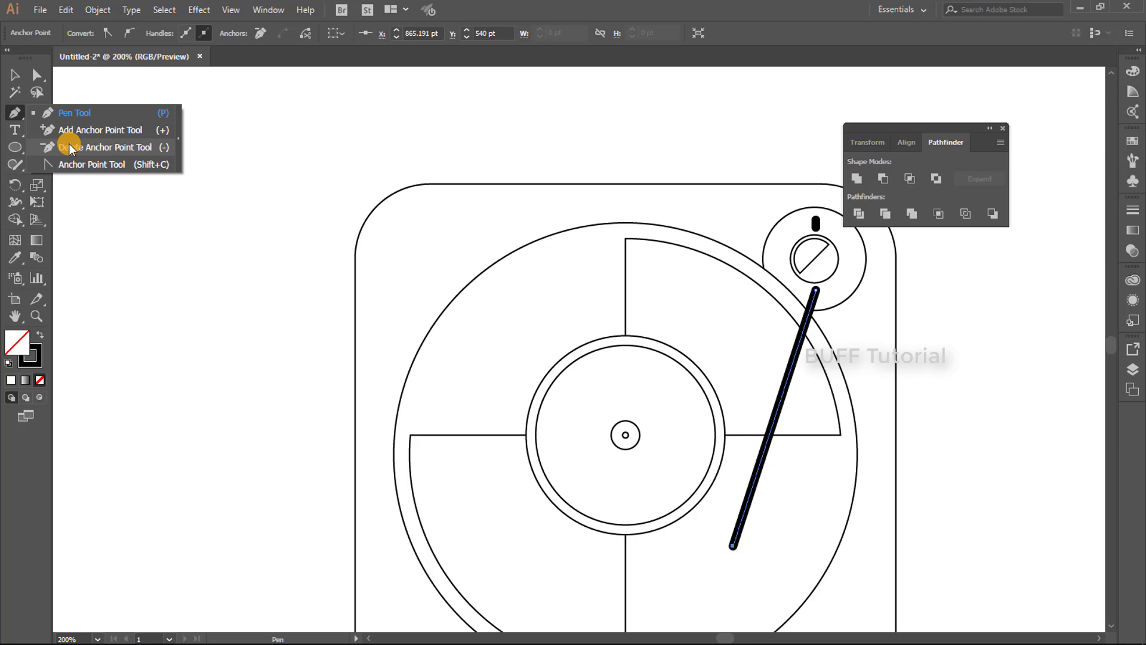
click(165, 133)
click(781, 414)
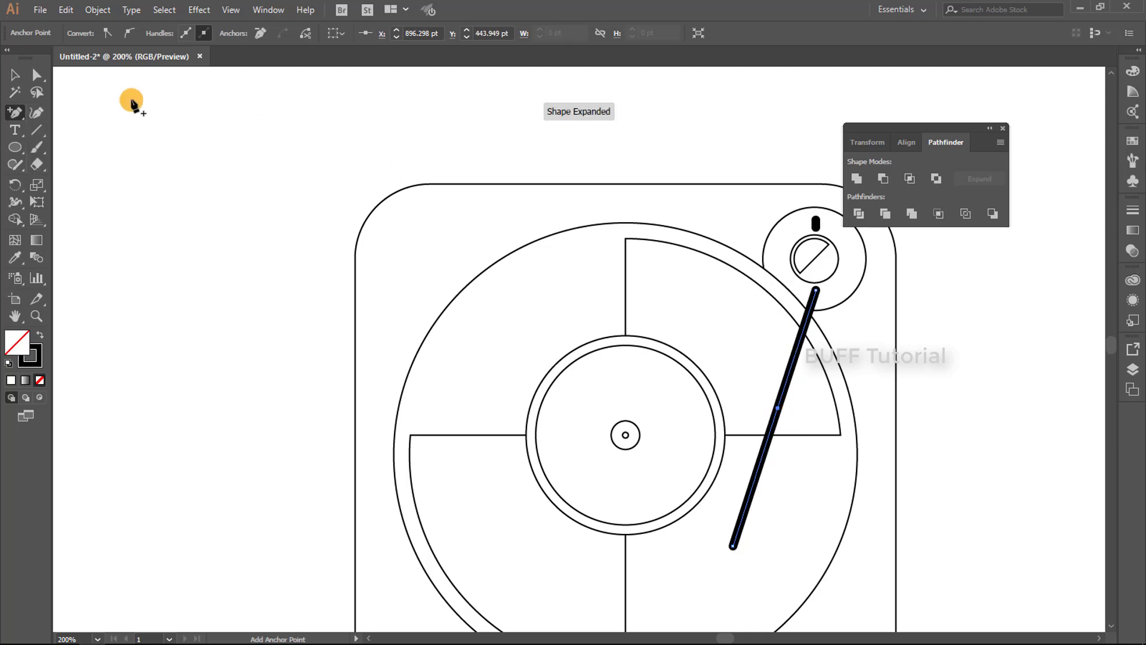
click(36, 74)
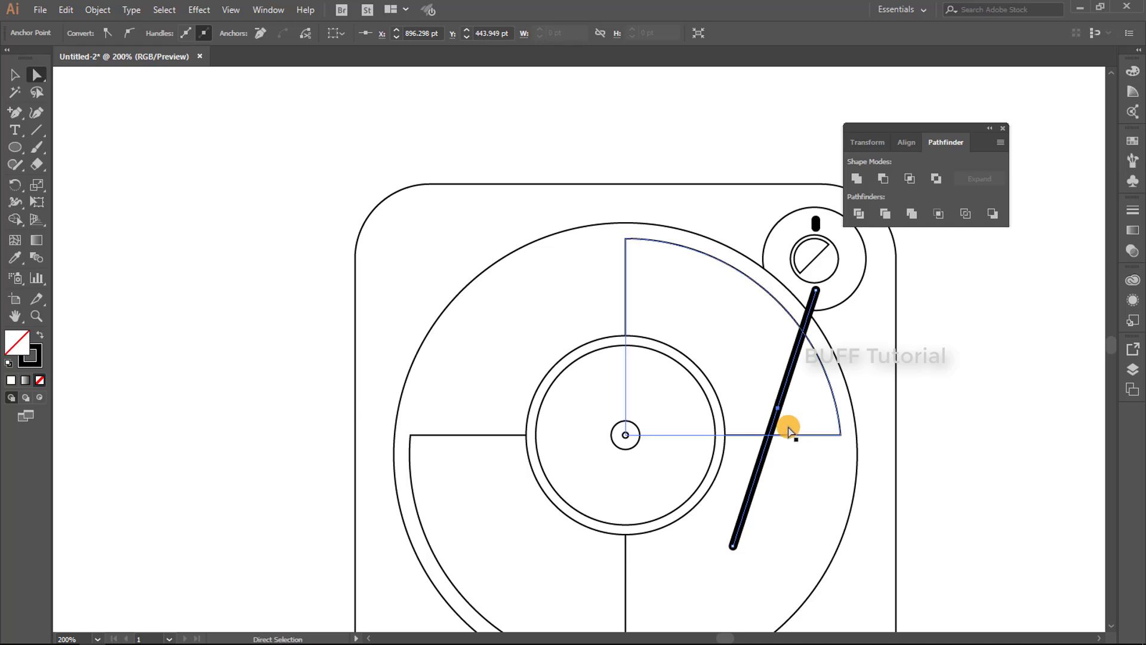
mouse_move(767, 411)
mouse_down()
mouse_move(832, 468)
mouse_move(816, 454)
mouse_up()
click(913, 511)
Check the bent tonearm path's stroke options, then deselect it
scroll(786, 384, down, 2)
key(v)
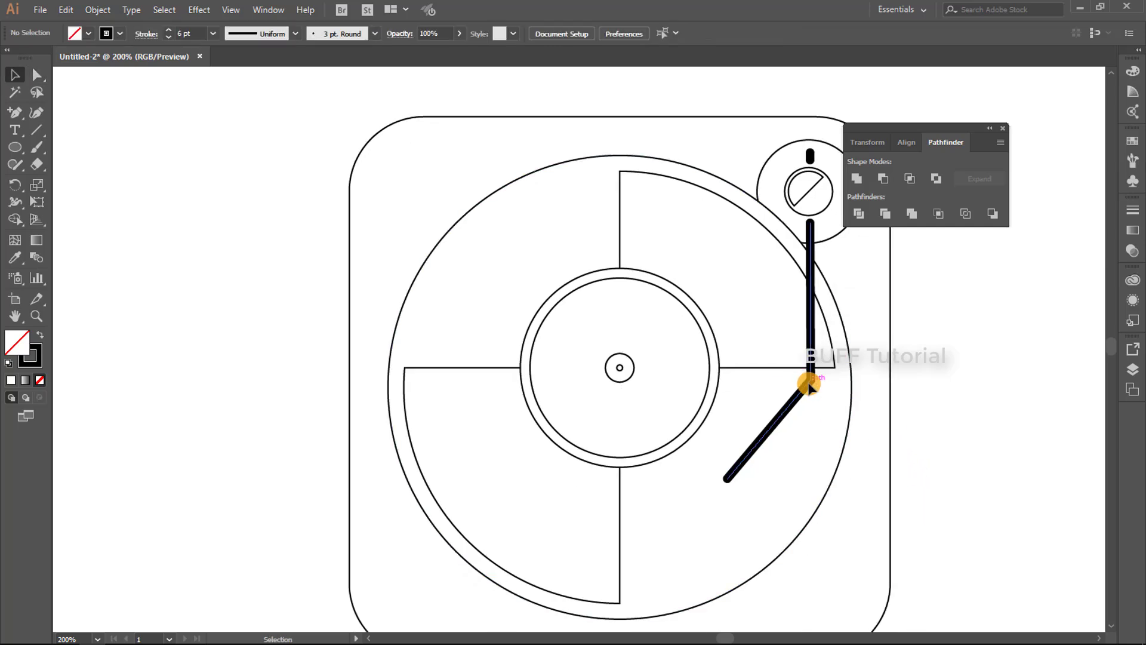
click(809, 385)
click(147, 35)
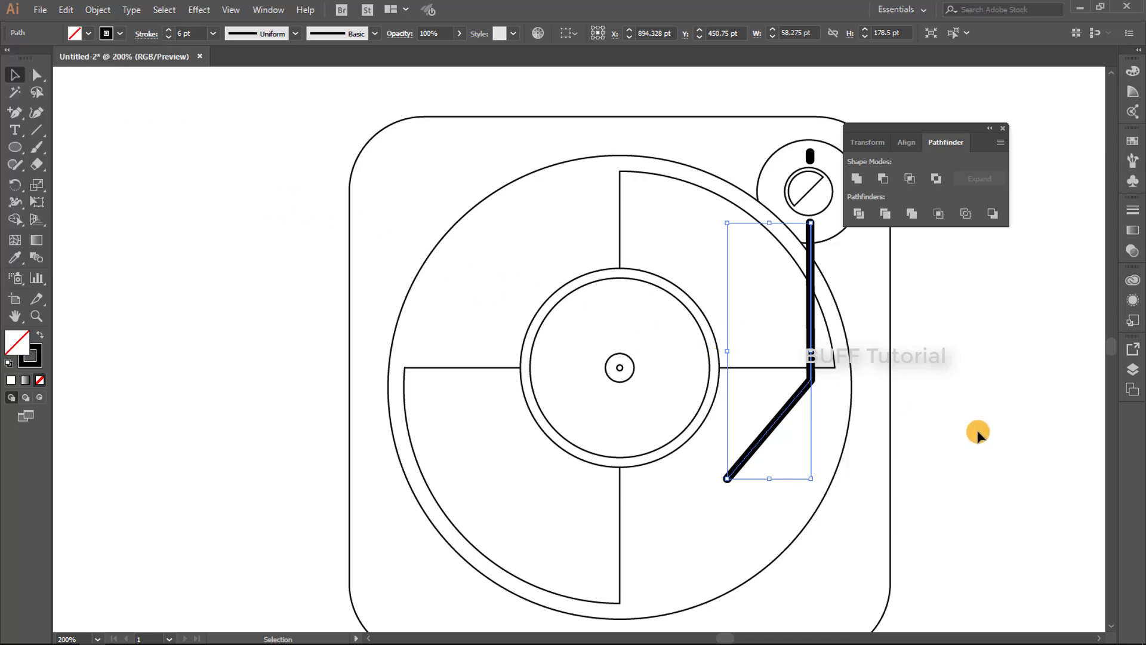
drag(969, 438, 964, 427)
click(953, 418)
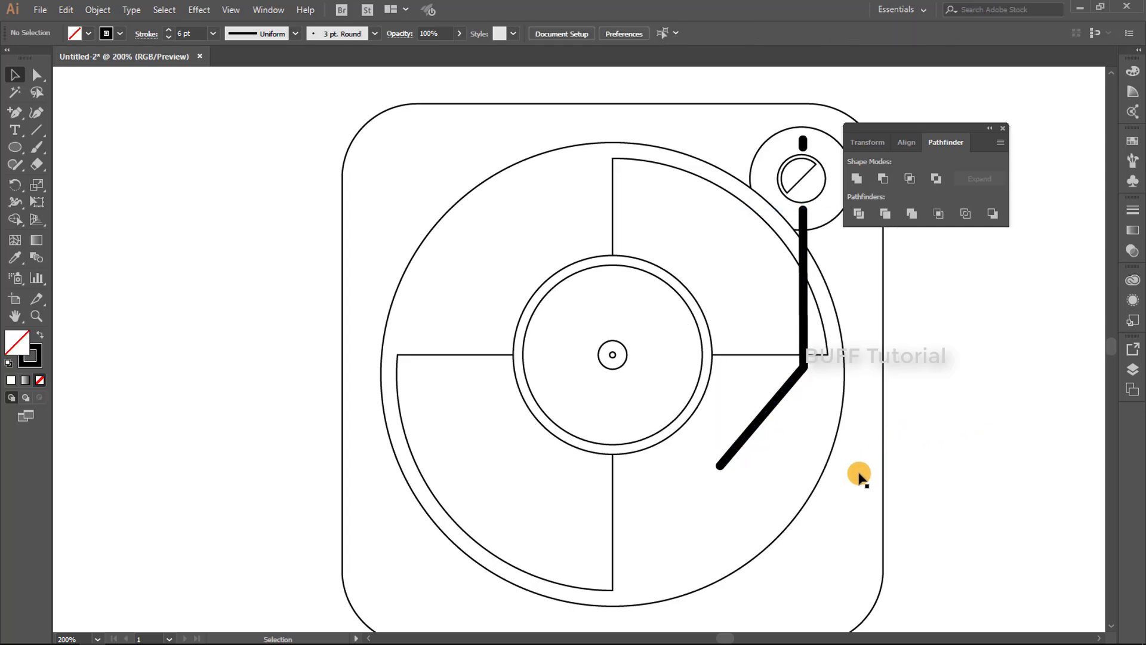
Draw a white, black-outlined 48.25 × 29.69 pt rectangle below the tonearm end with 5.595 pt rounded corners
scroll(785, 481, up, 1)
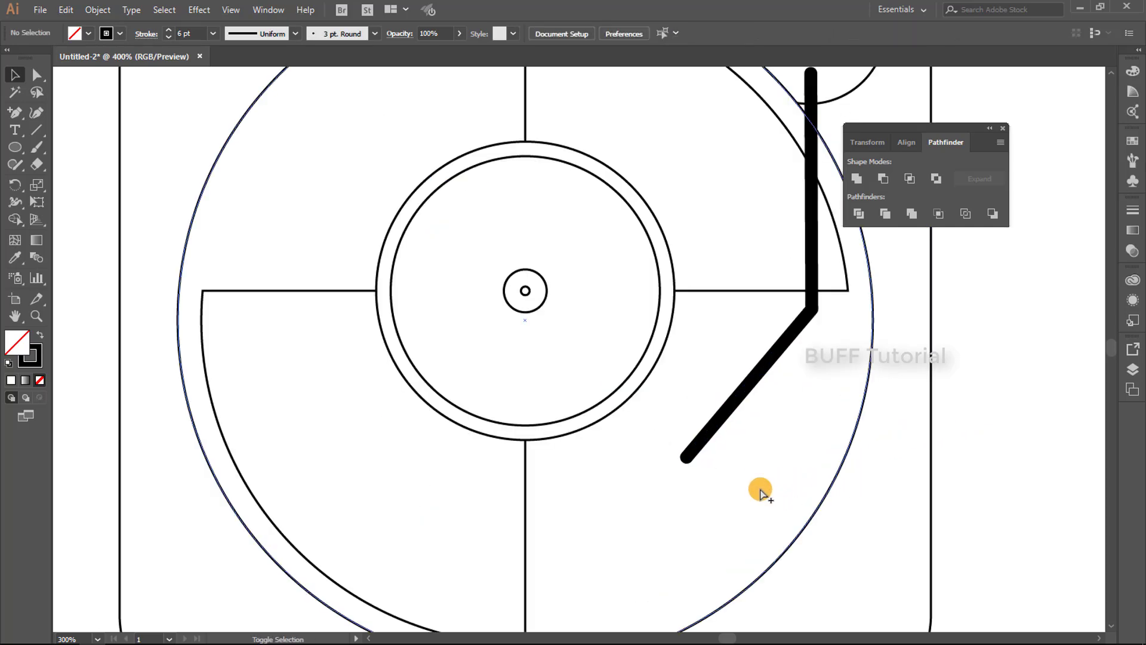
scroll(719, 520, down, 2)
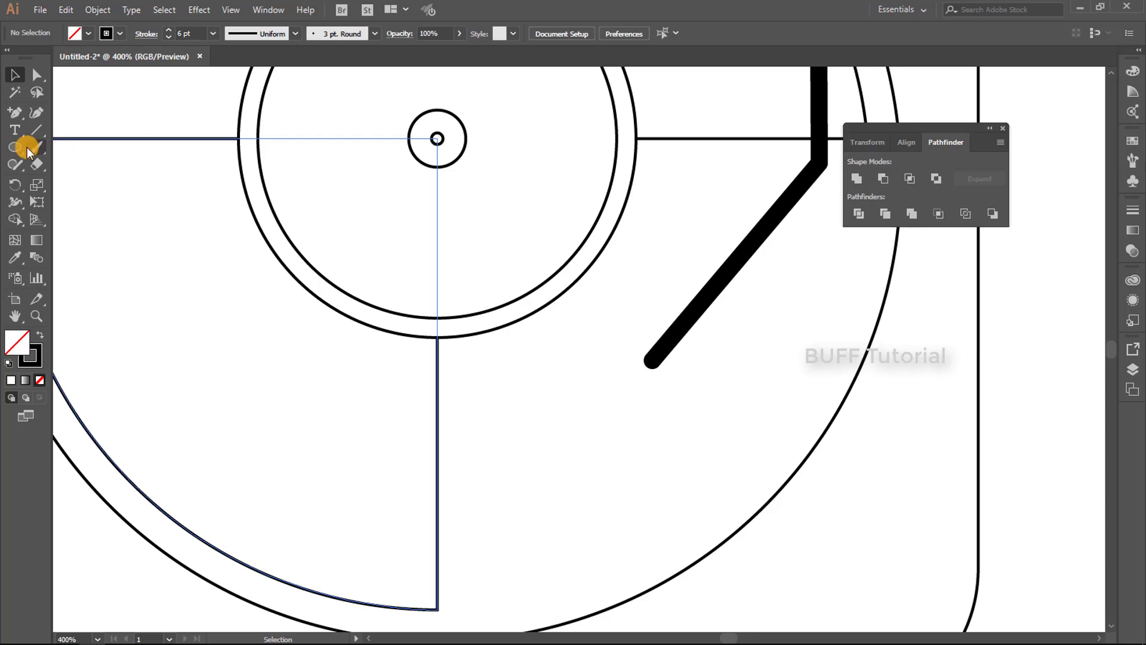
drag(27, 147, 42, 149)
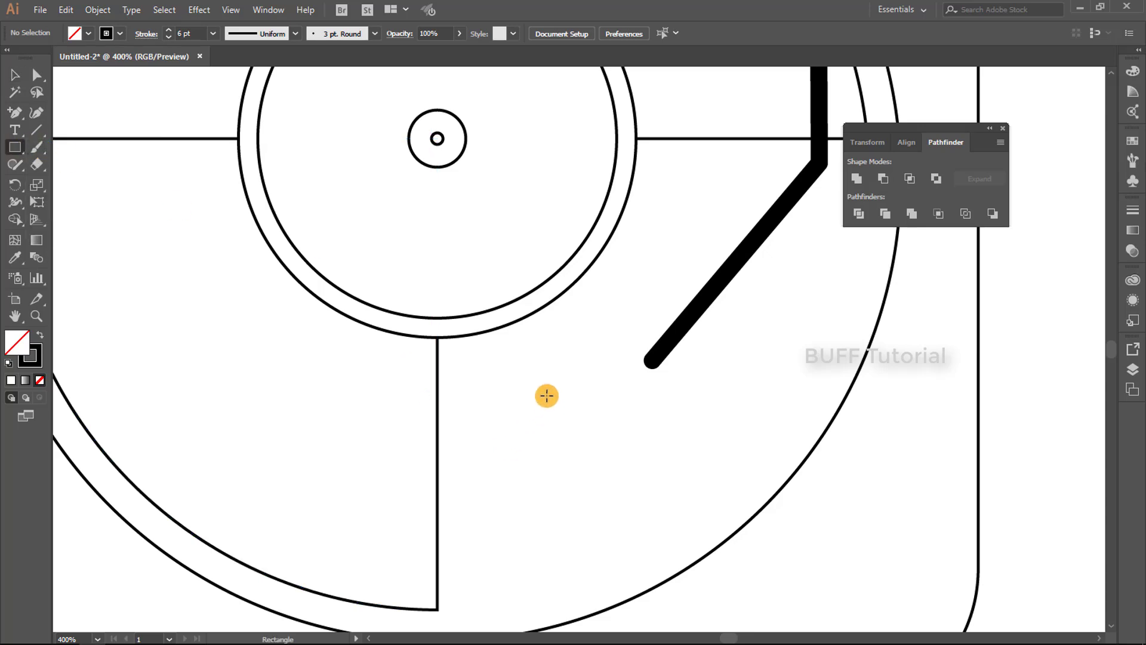
mouse_move(524, 375)
mouse_down()
mouse_move(672, 472)
mouse_move(662, 459)
mouse_up()
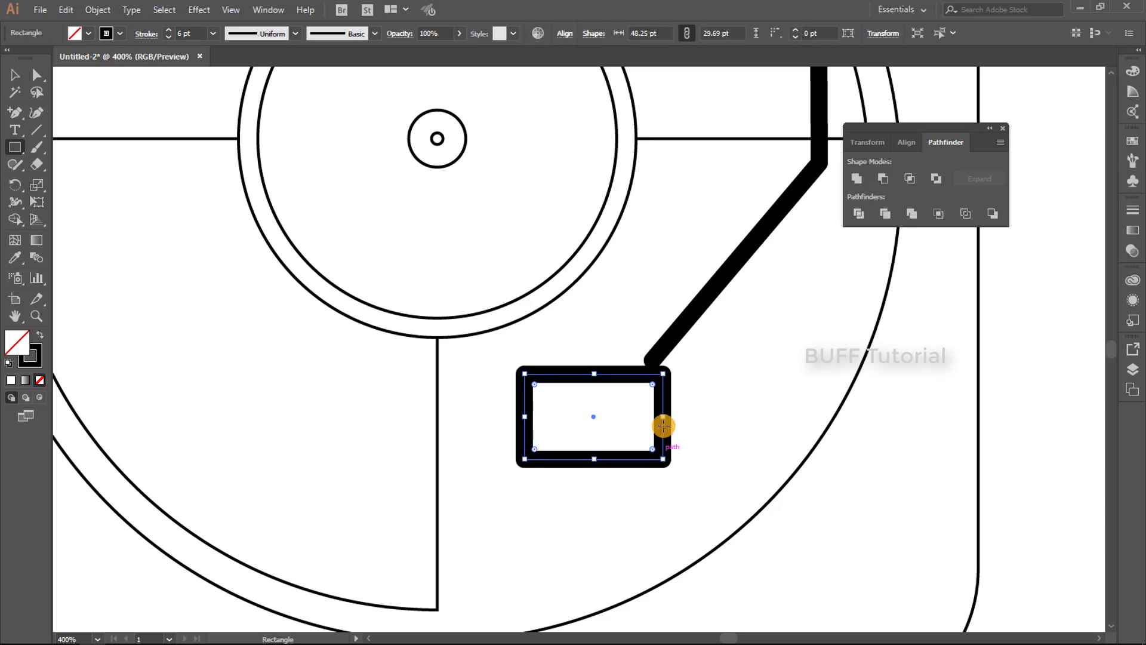
key(v)
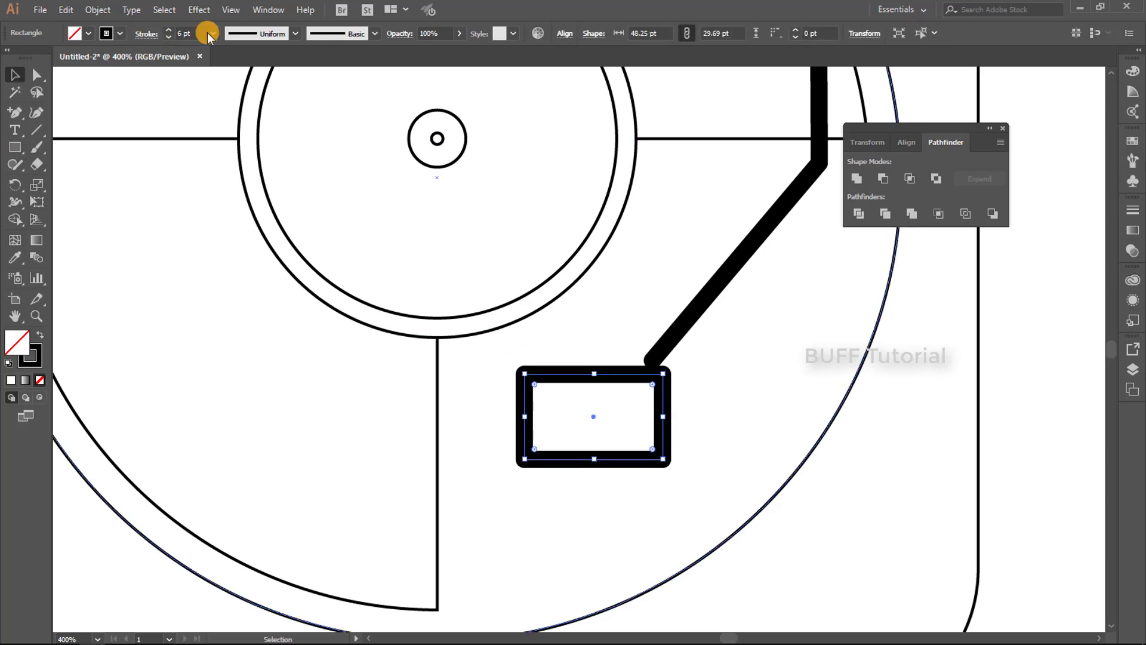
click(7, 363)
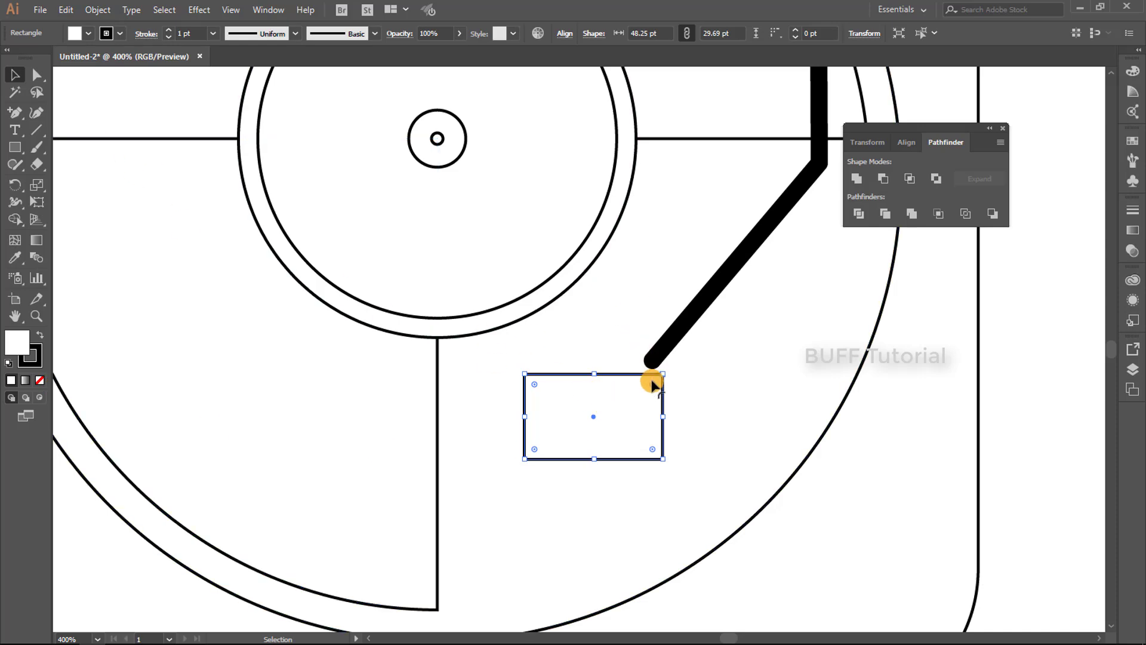
drag(653, 383, 660, 404)
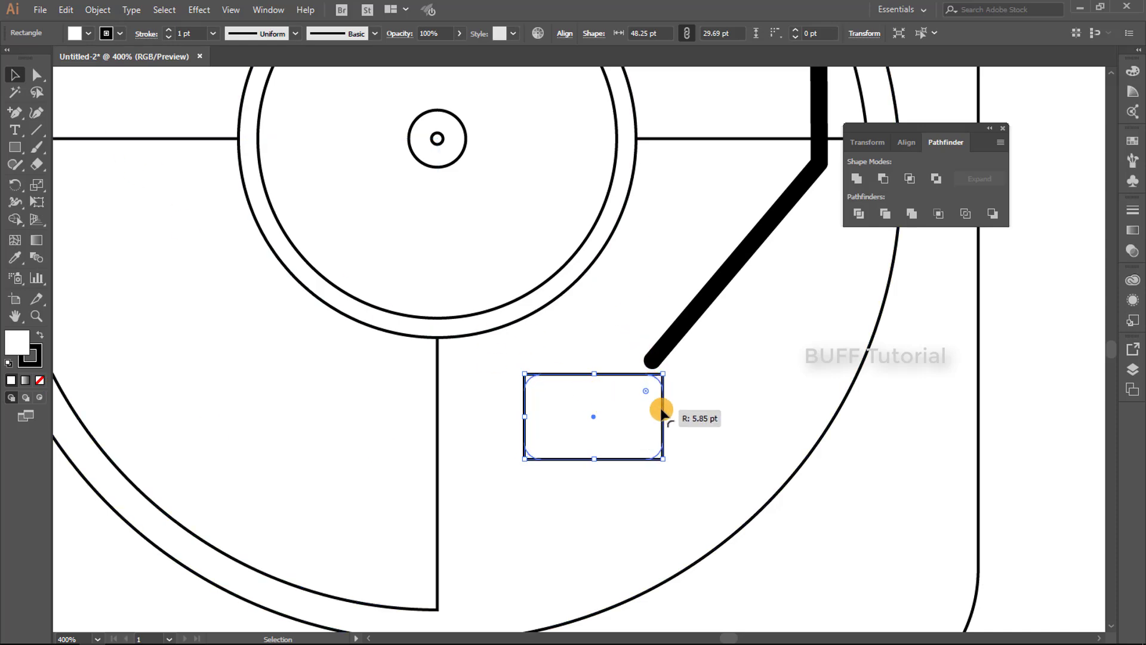
click(44, 132)
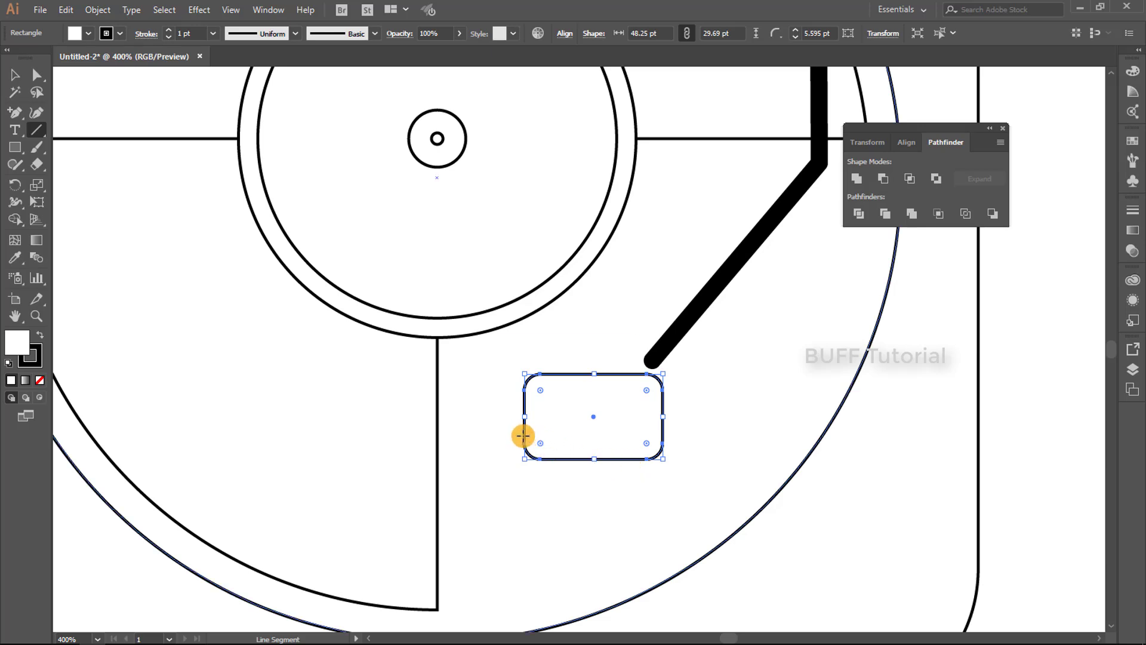
Divide the rounded rectangle with a horizontal line and delete its bottom strip, leaving a flat bottom
drag(521, 438, 681, 438)
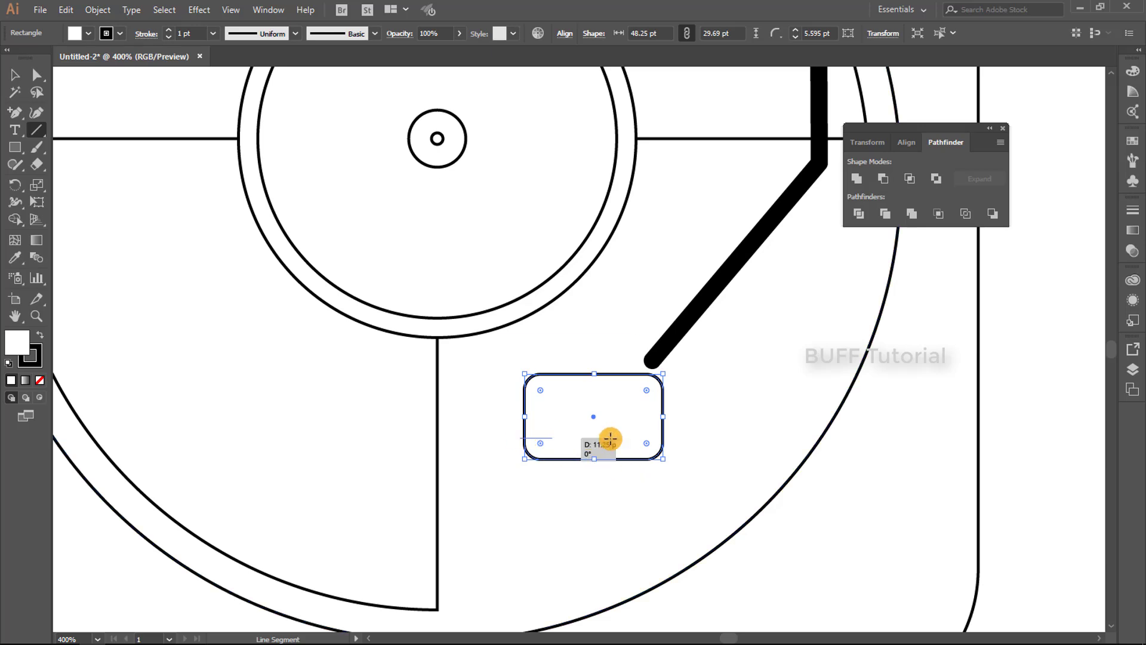
ctrl+shift+click(663, 436)
click(858, 213)
click(931, 406)
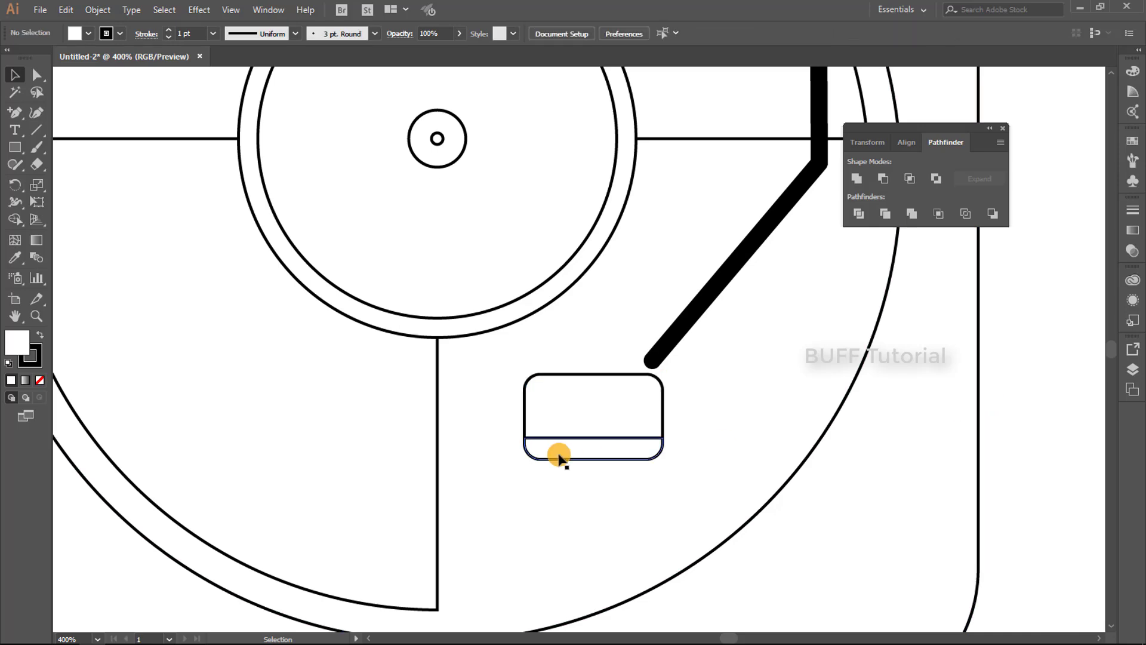
right_click(562, 459)
click(597, 349)
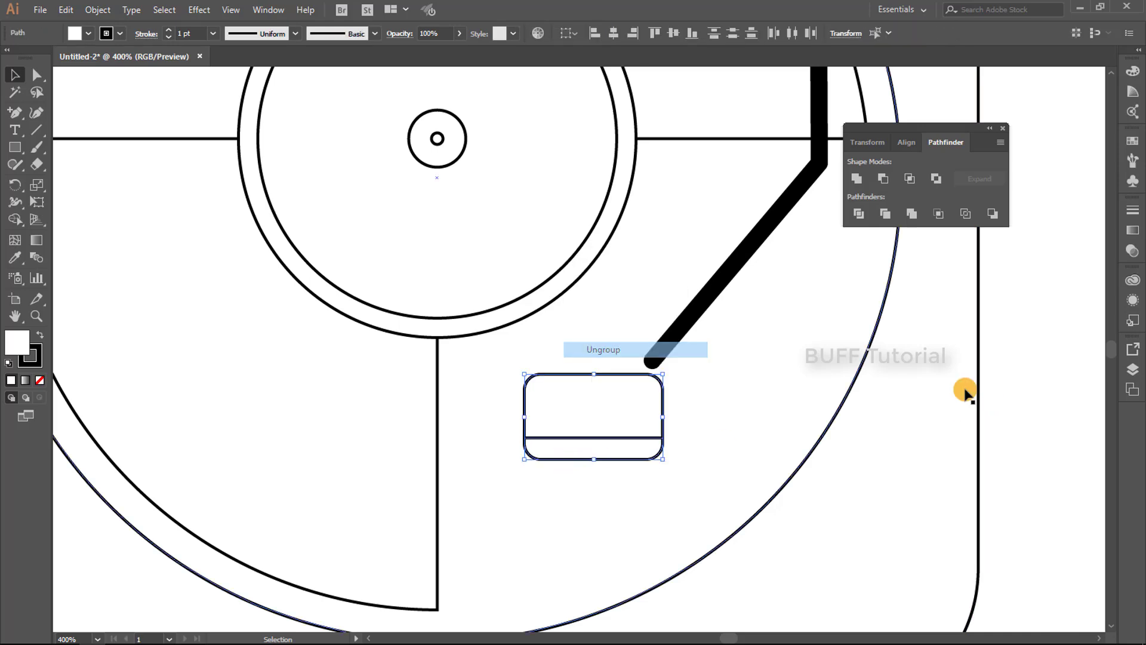
click(965, 388)
click(568, 458)
key(Delete)
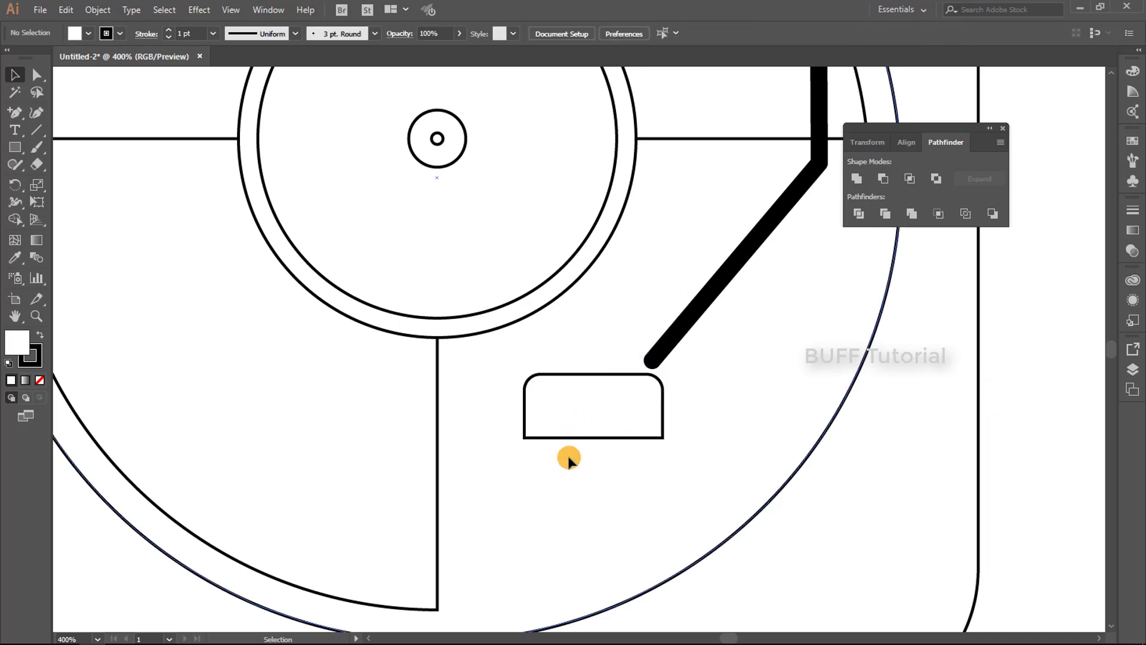
Merge a small square into the rounded shape's lower right to form a side tab
click(27, 144)
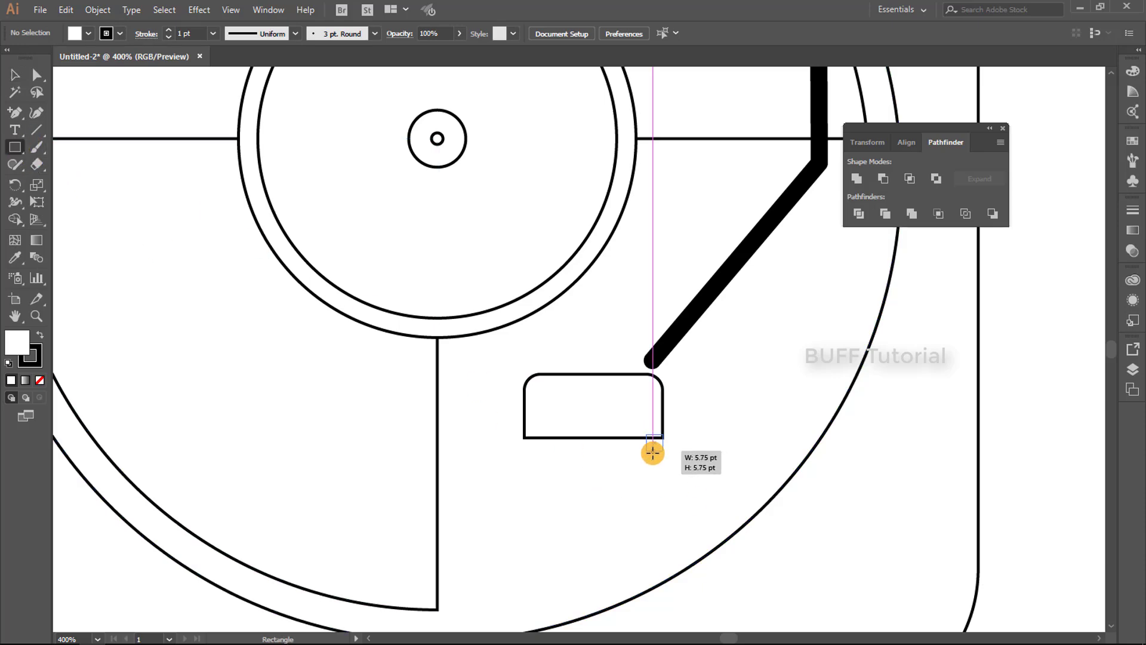
drag(660, 435, 639, 457)
key(ctrl)
scroll(657, 451, up, 3)
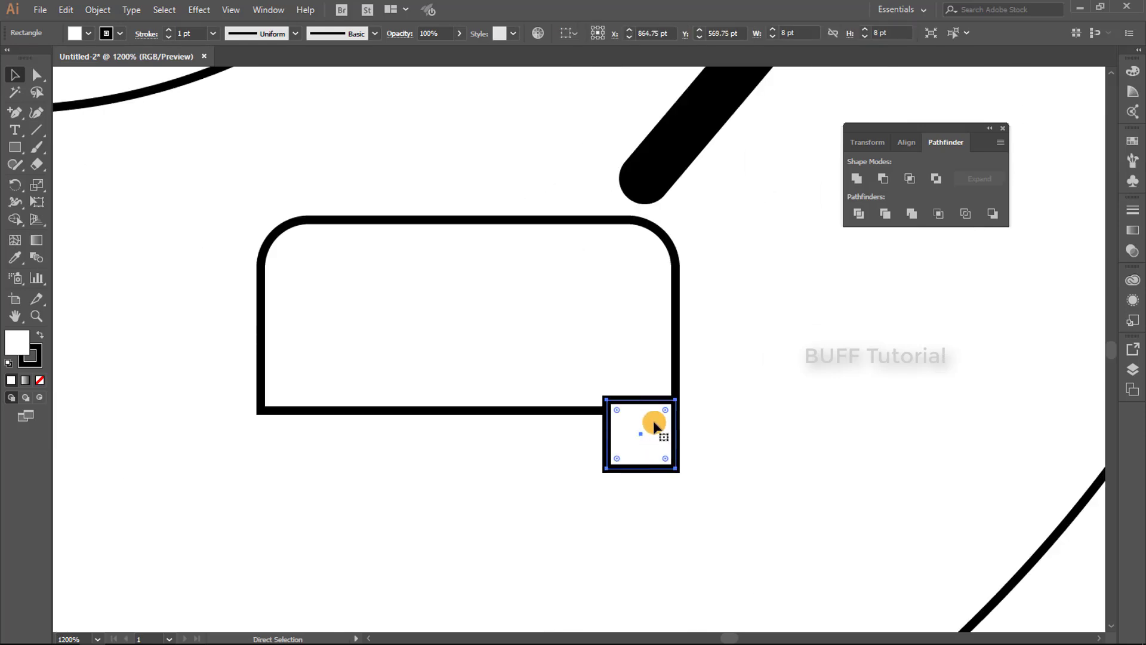
drag(642, 398, 641, 406)
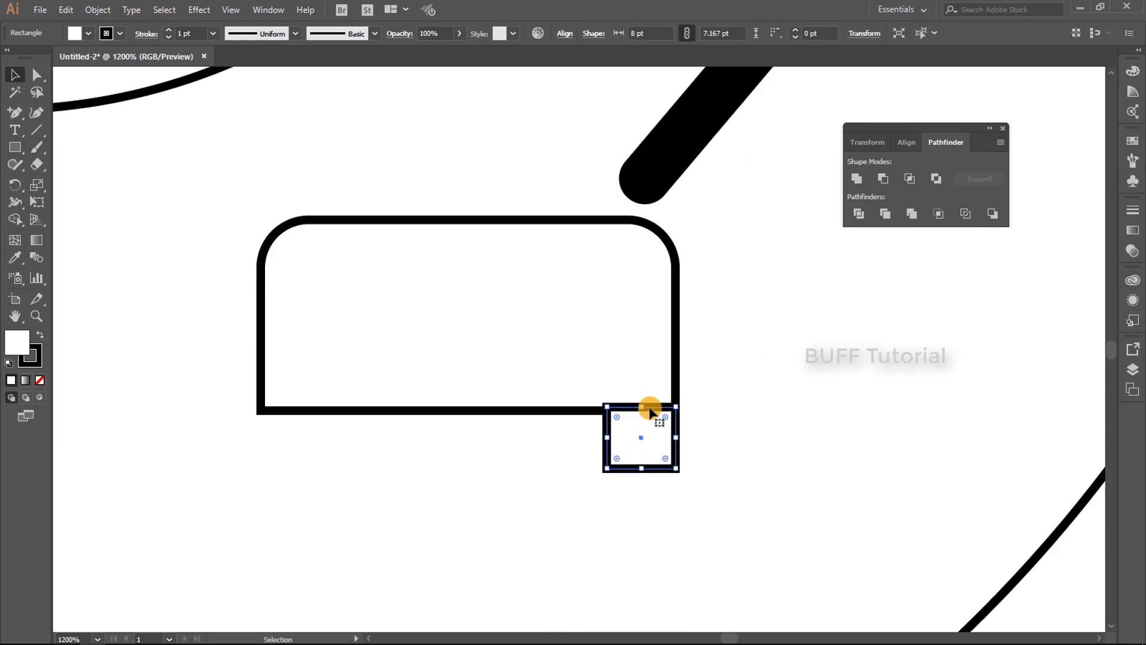
shift+click(676, 385)
click(856, 178)
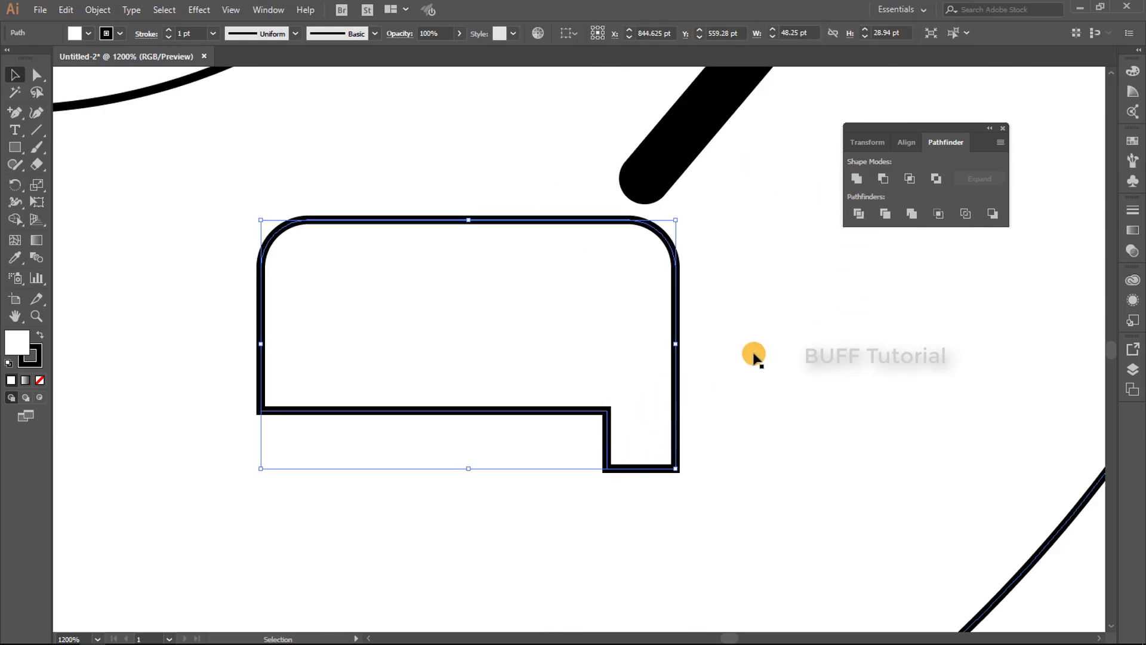
scroll(753, 357, down, 2)
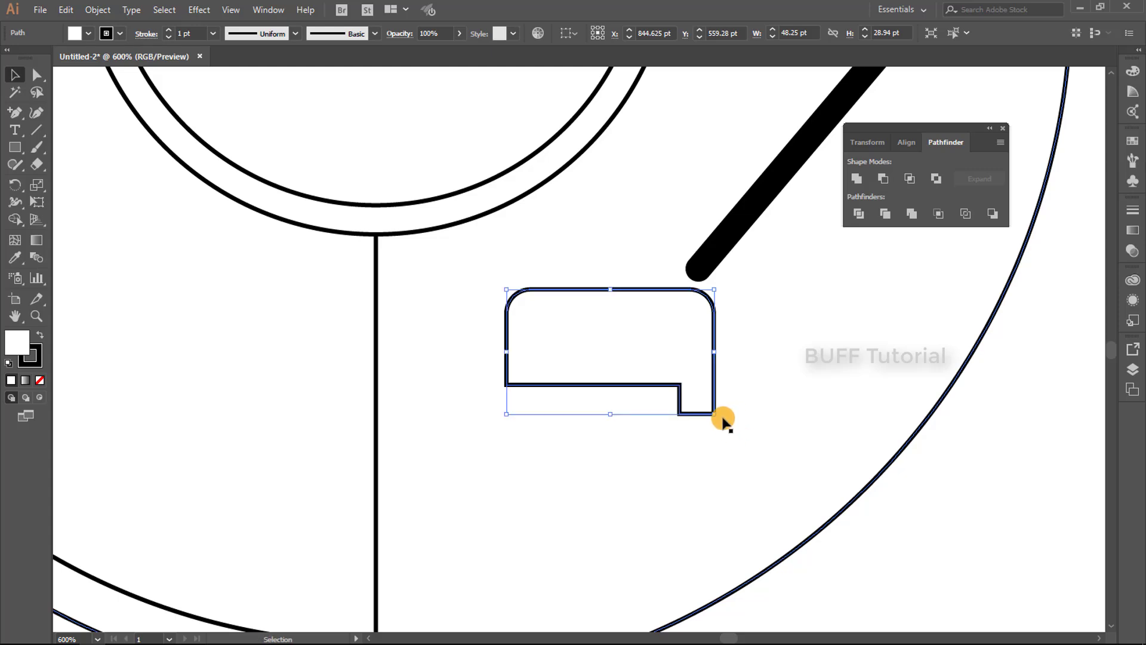
click(15, 147)
Draw a rectangle inside the head's top and fill the head shapes black
key(ctrl+shift+a)
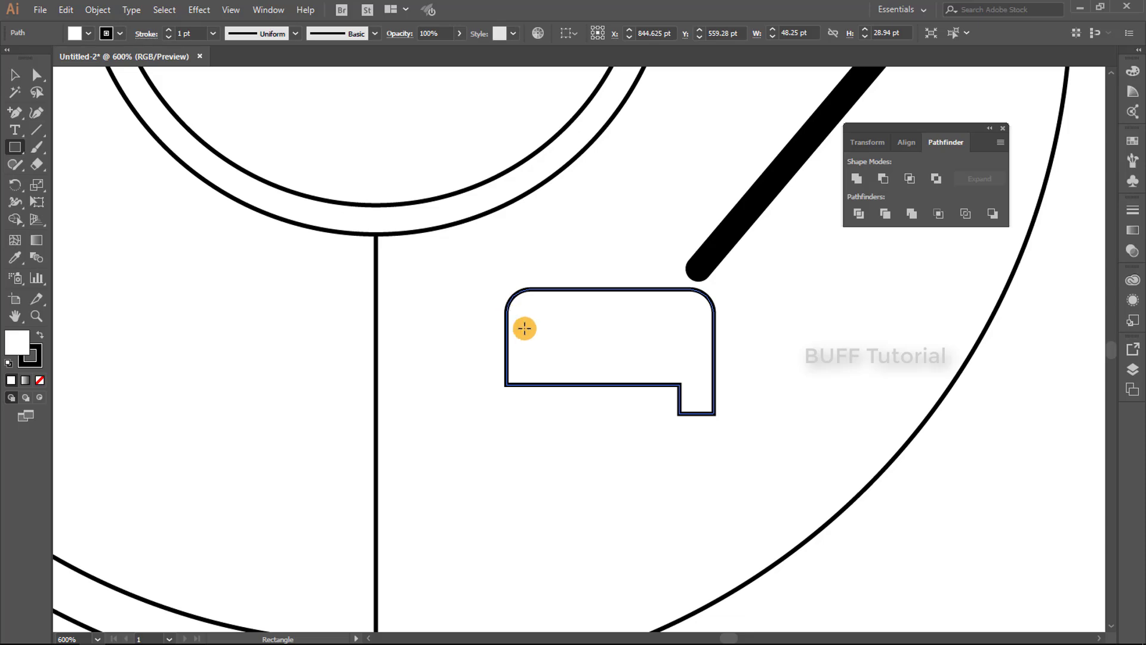
drag(511, 312, 700, 340)
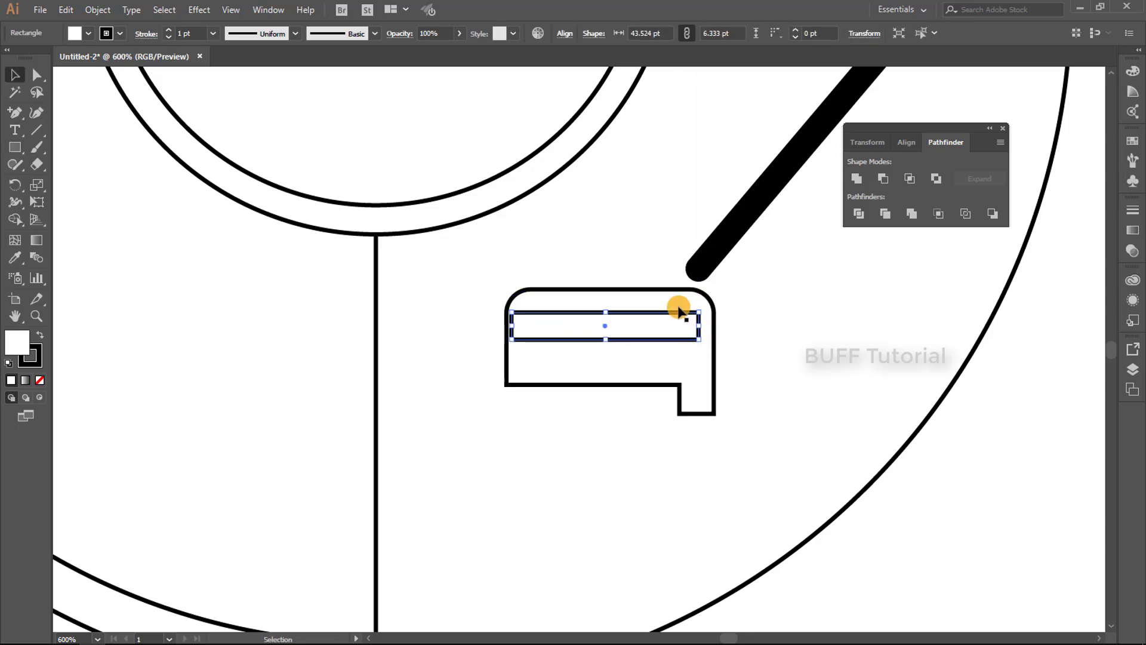
key(v)
shift+click(671, 289)
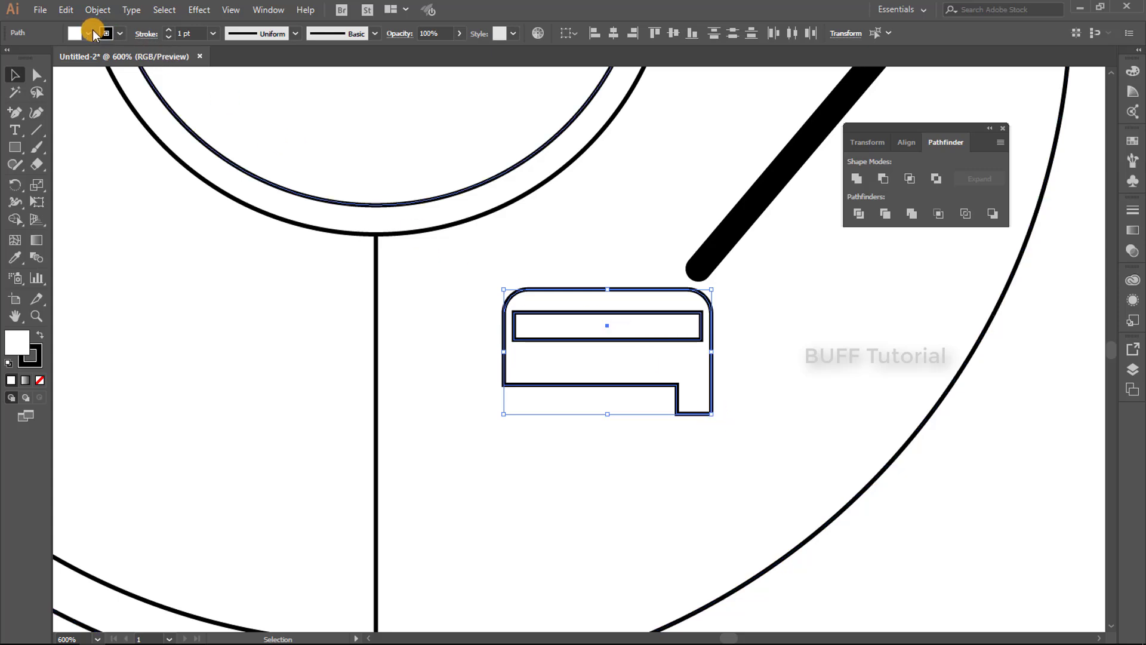
click(89, 33)
click(39, 58)
key(Escape)
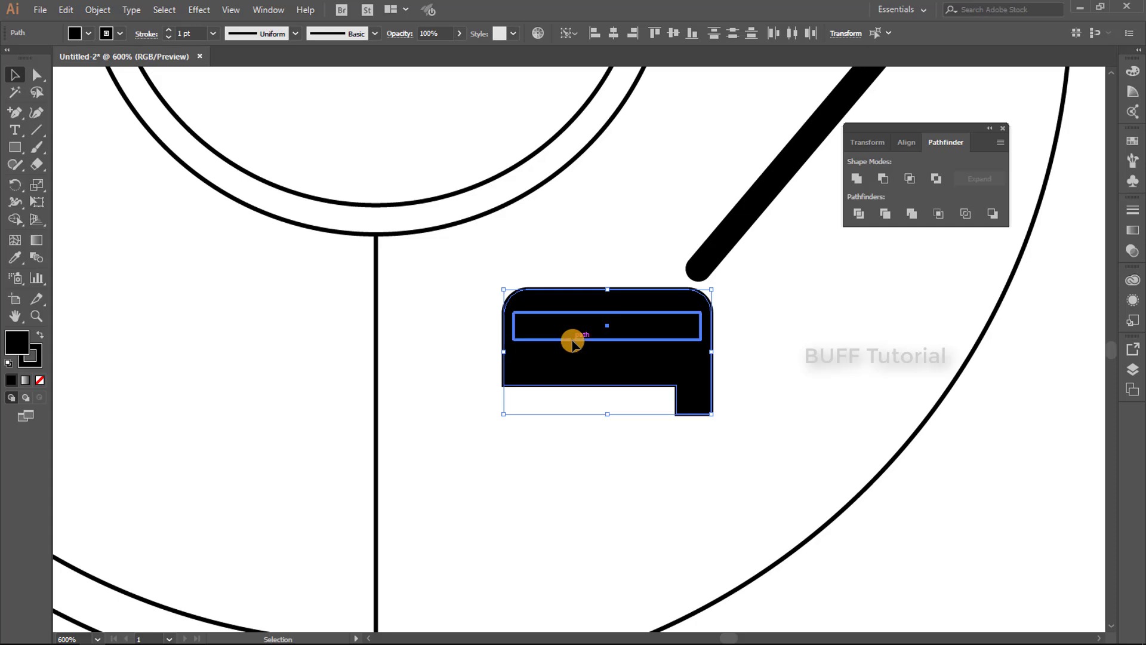
click(624, 263)
Make the inner slot white, rotate the head about 48° and attach it to the tonearm's end
click(596, 317)
click(88, 33)
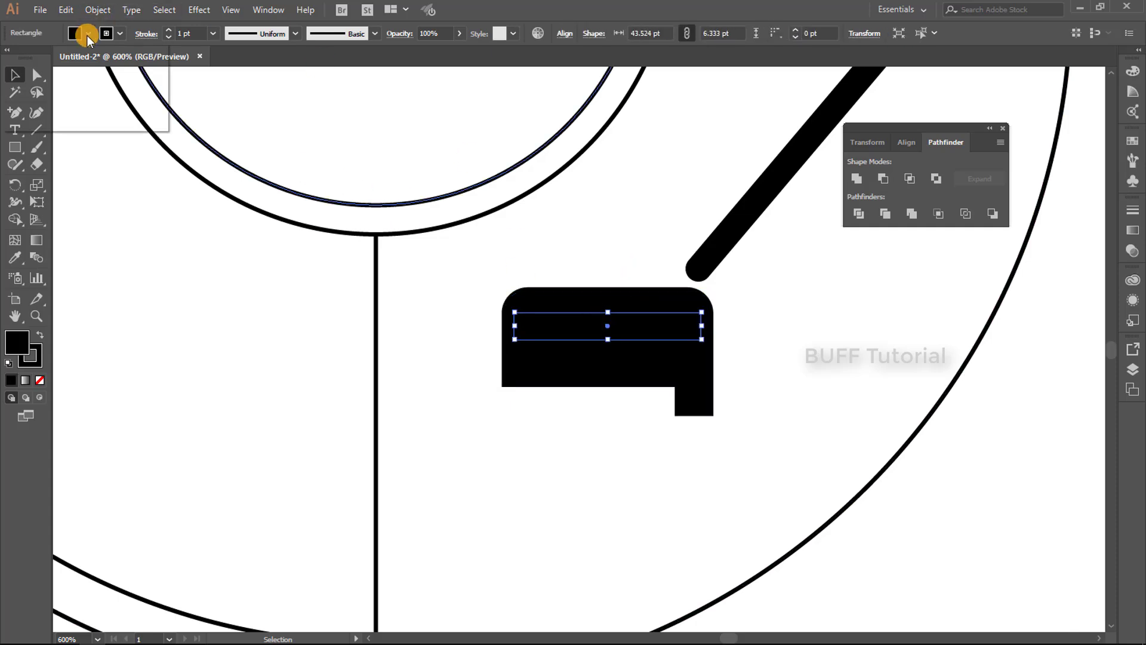
click(33, 57)
key(Escape)
shift+click(669, 343)
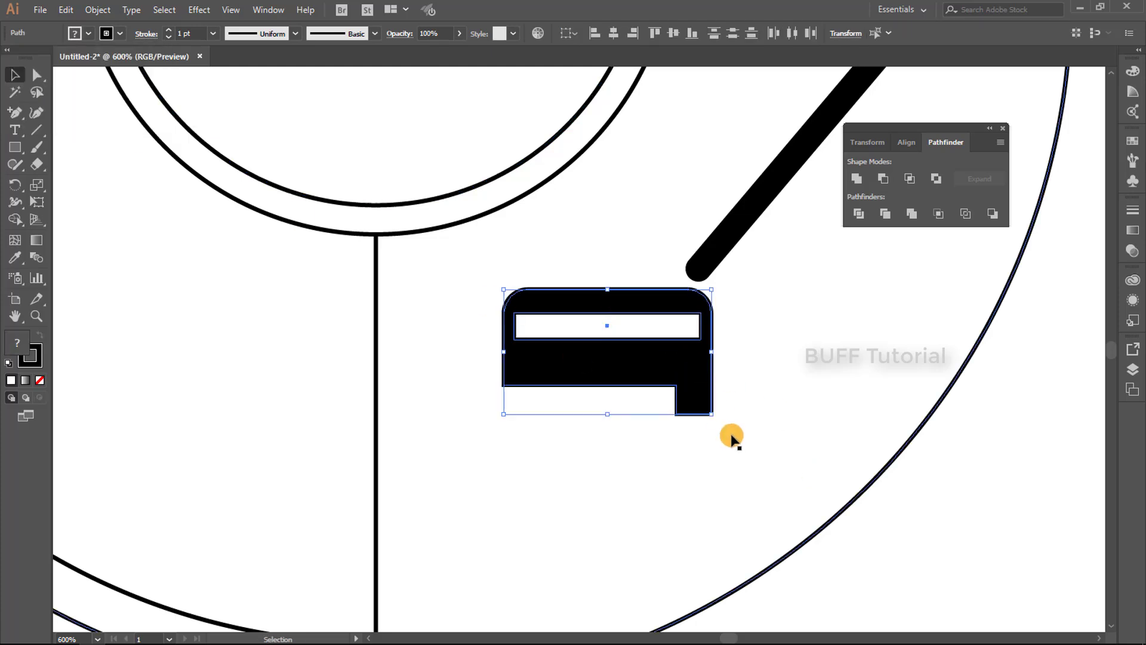
drag(717, 422, 782, 302)
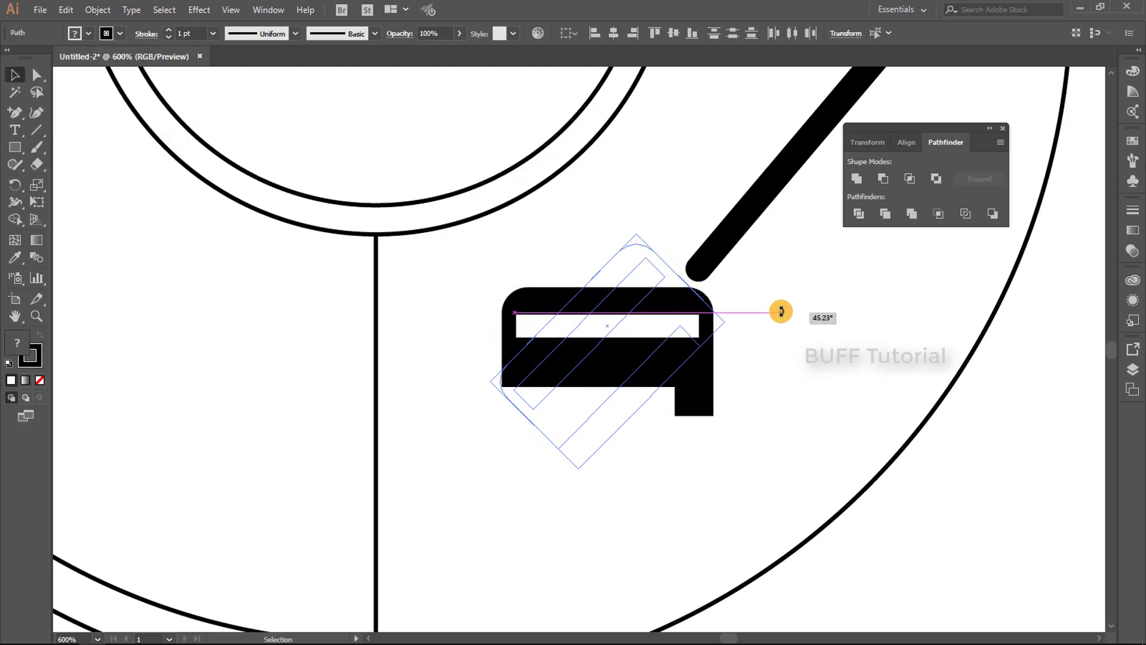
drag(782, 302, 771, 309)
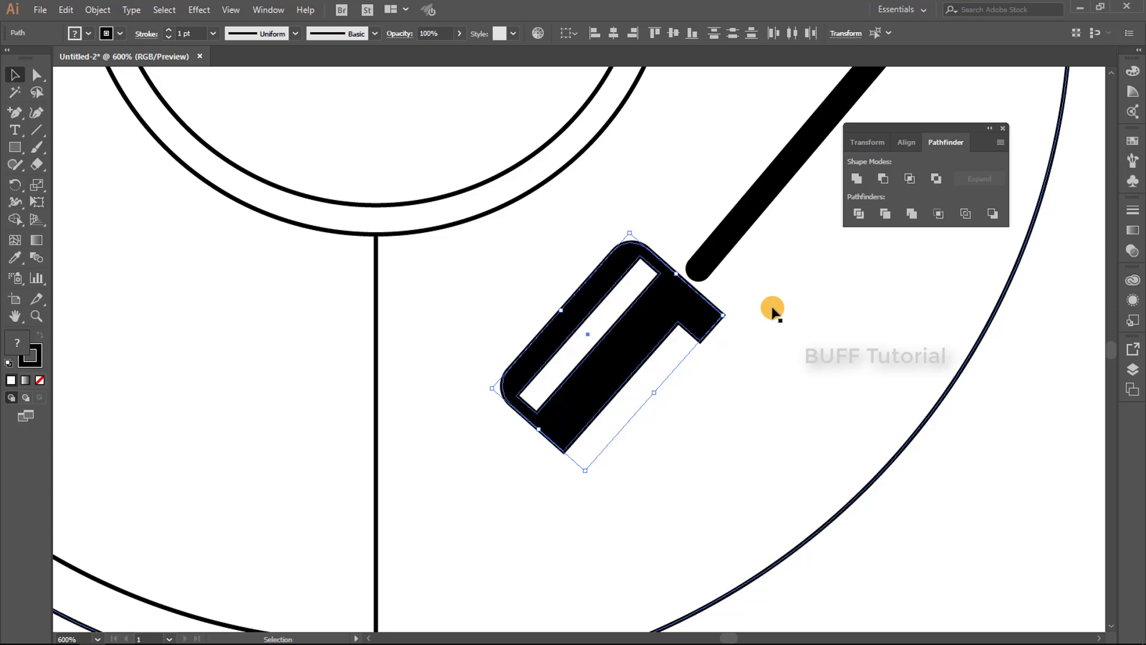
drag(685, 316, 692, 320)
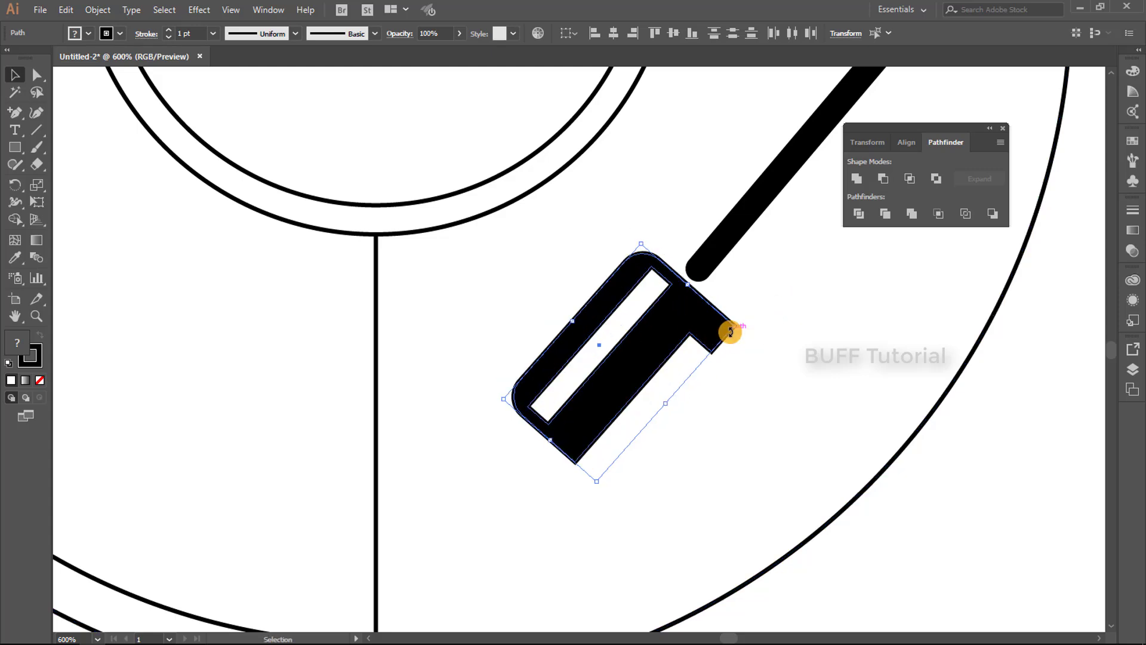
scroll(733, 331, down, 4)
scroll(858, 440, up, 2)
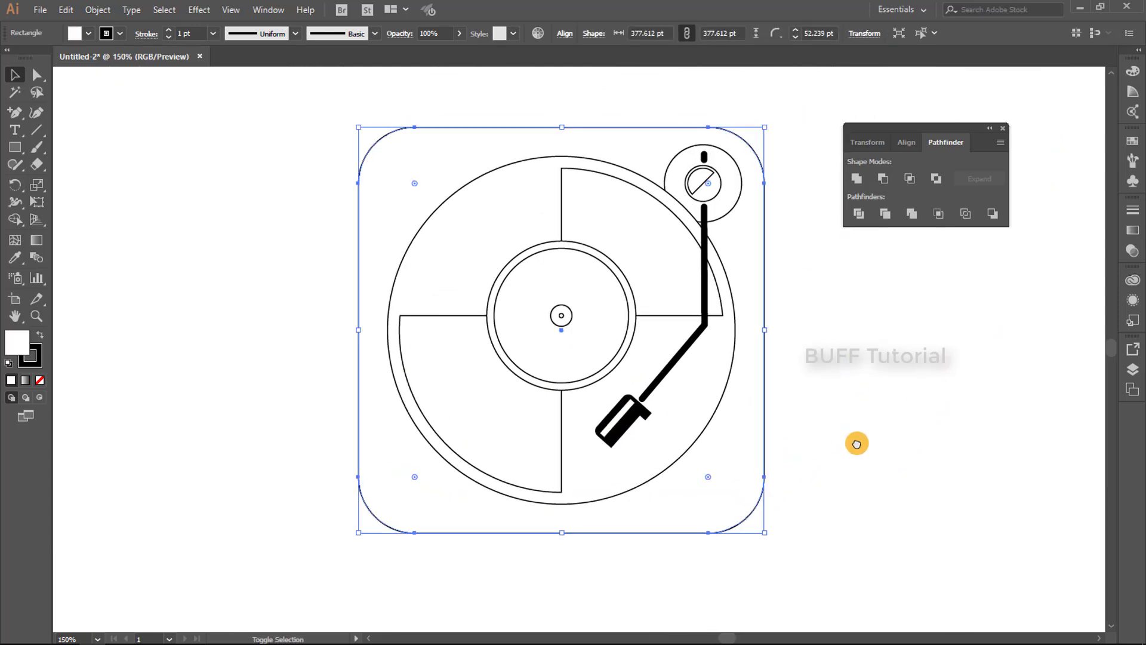
Enlarge the whole turntable icon and move it down-left on the artboard
scroll(816, 414, down, 1)
click(827, 401)
scroll(828, 401, down, 2)
drag(860, 399, 729, 199)
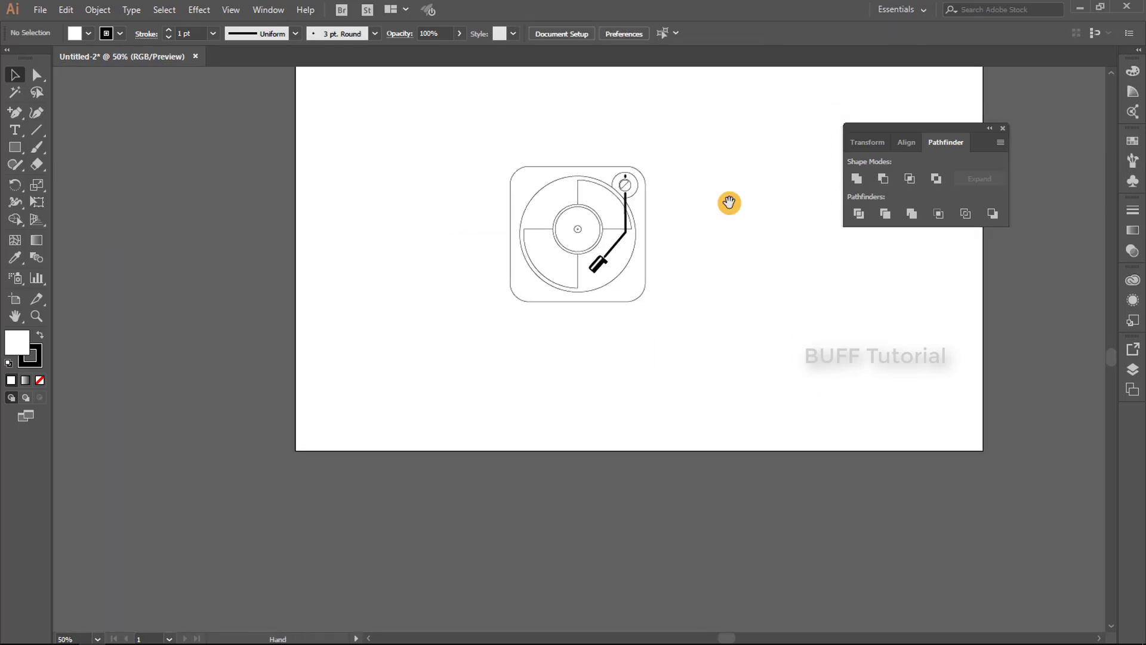
drag(728, 126, 382, 364)
drag(645, 302, 663, 321)
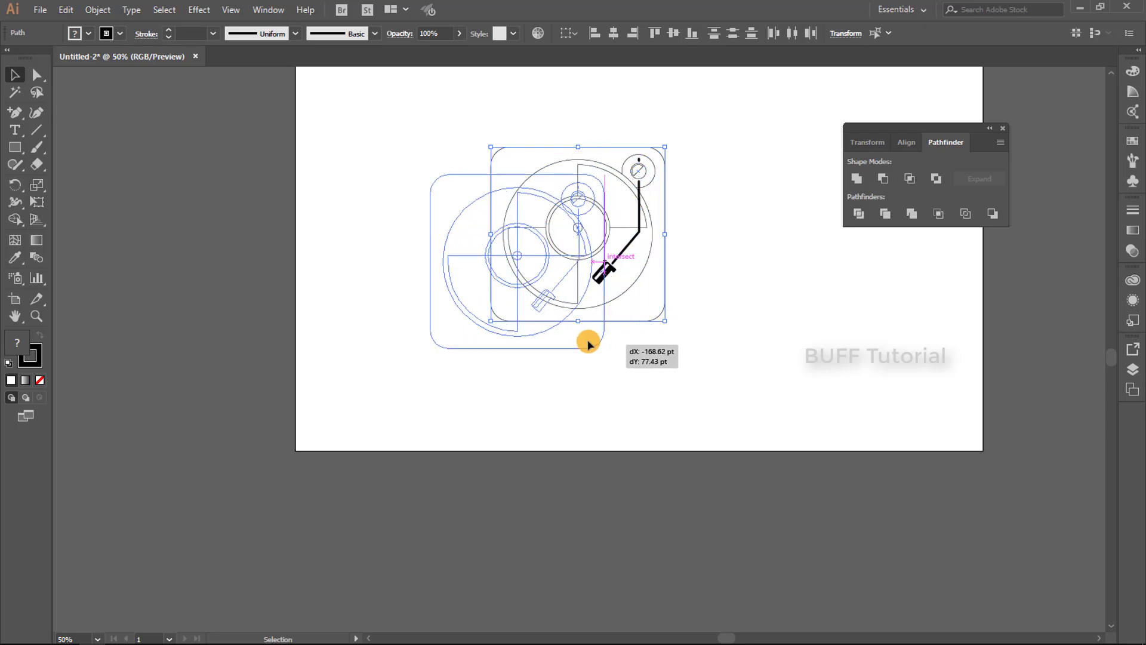
drag(656, 320, 587, 327)
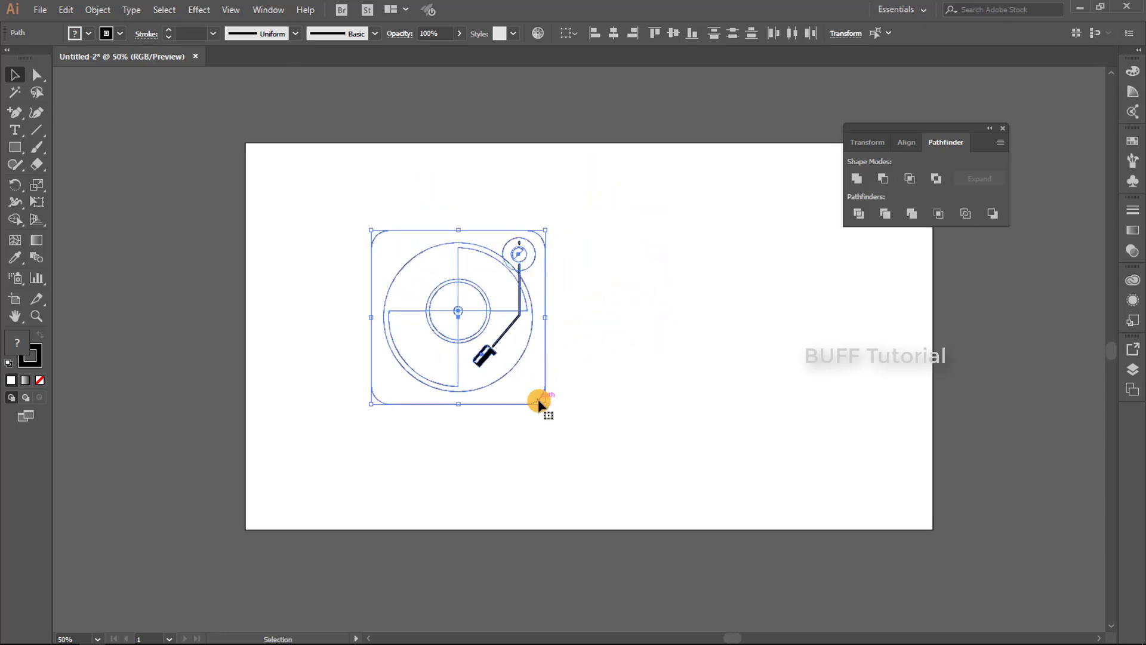
drag(538, 403, 519, 446)
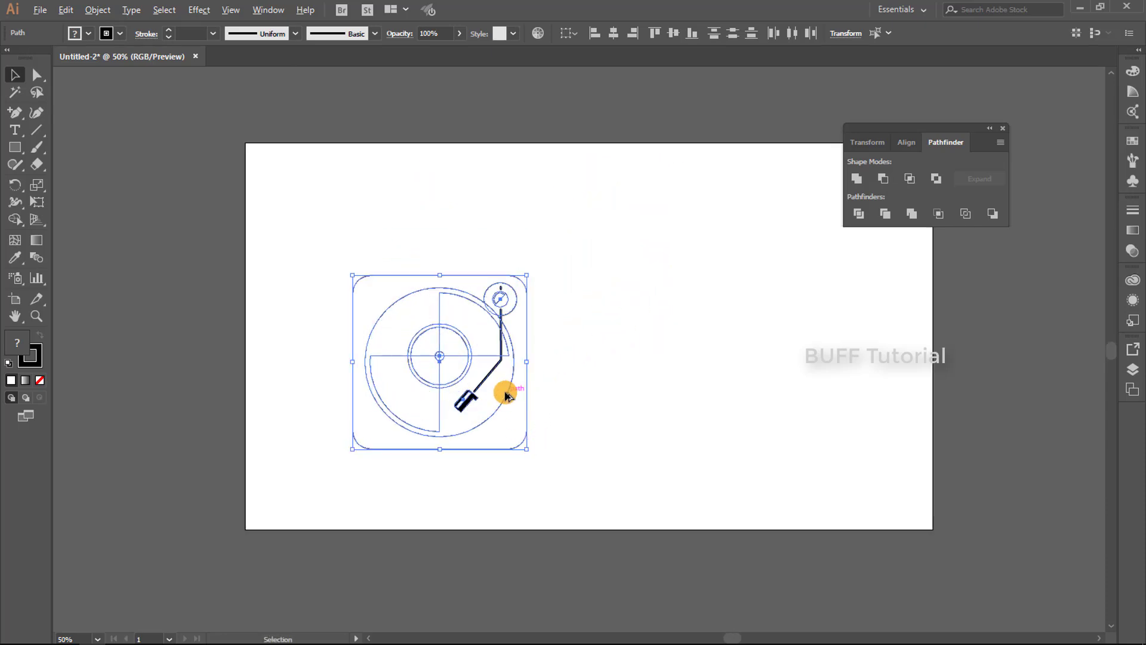
Duplicate the icon to its right and enlarge both copies together
alt+drag(504, 392, 707, 392)
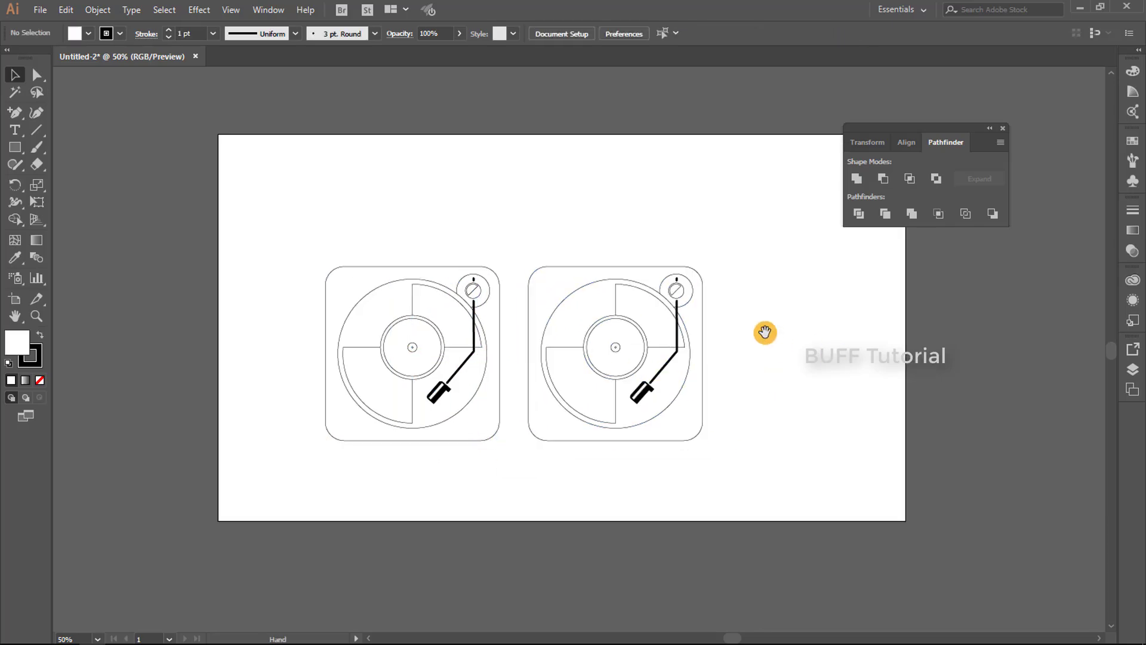
drag(770, 239, 259, 473)
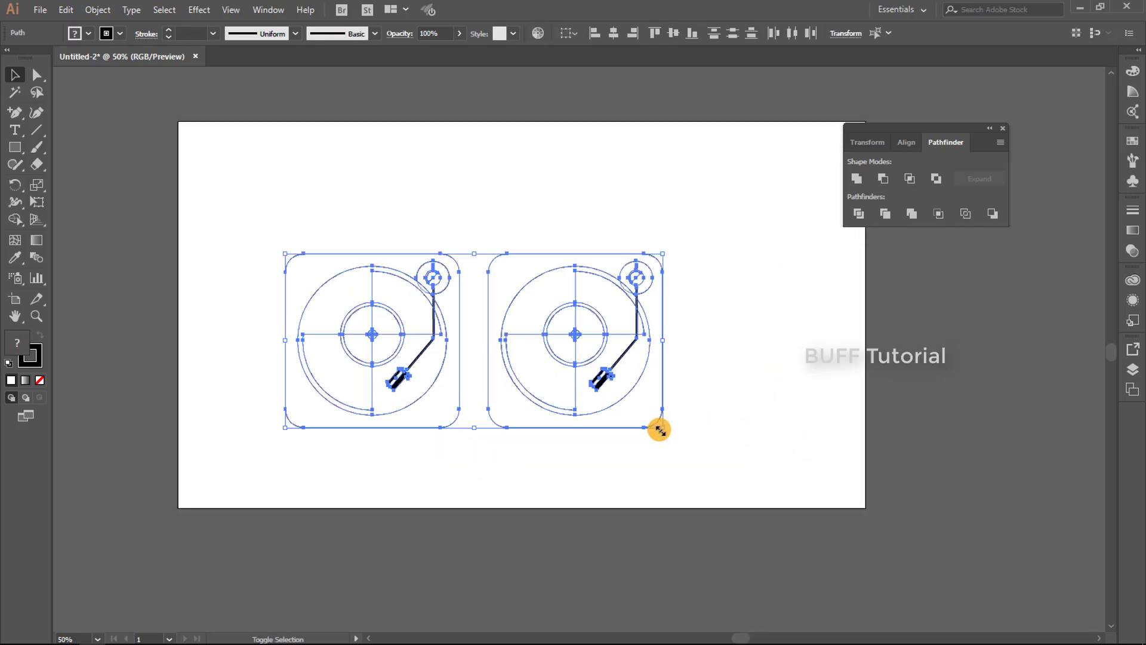
drag(662, 427, 715, 468)
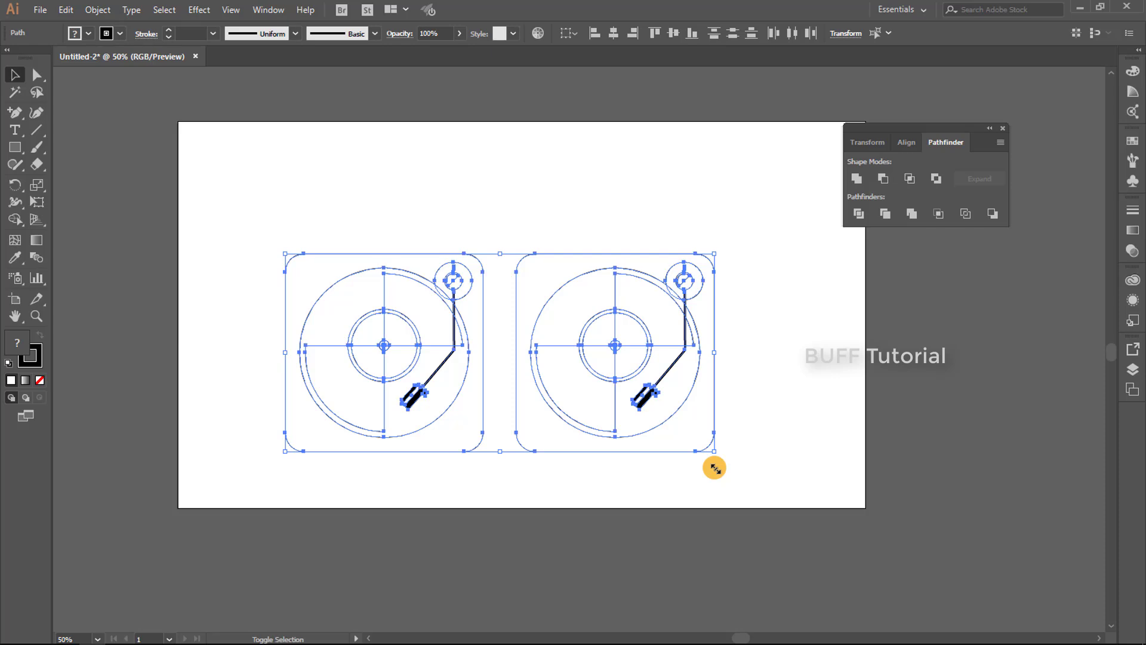
key(shift+Right)
Group both icons, centre them horizontally on the artboard, then ungroup them
click(98, 10)
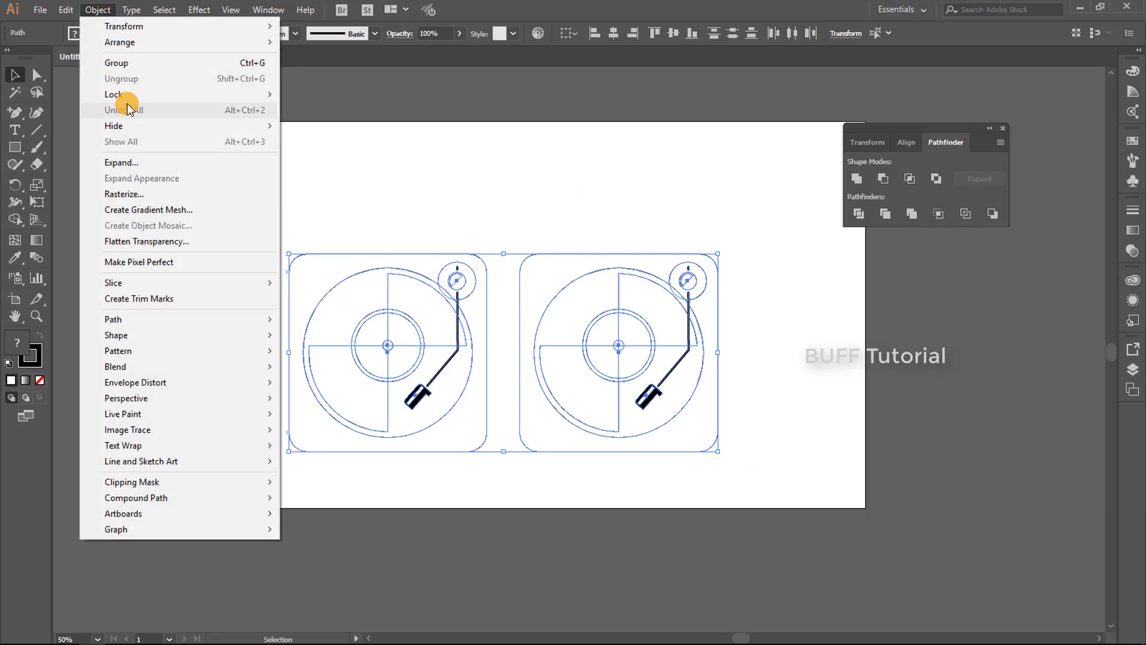
click(98, 61)
click(565, 31)
click(591, 72)
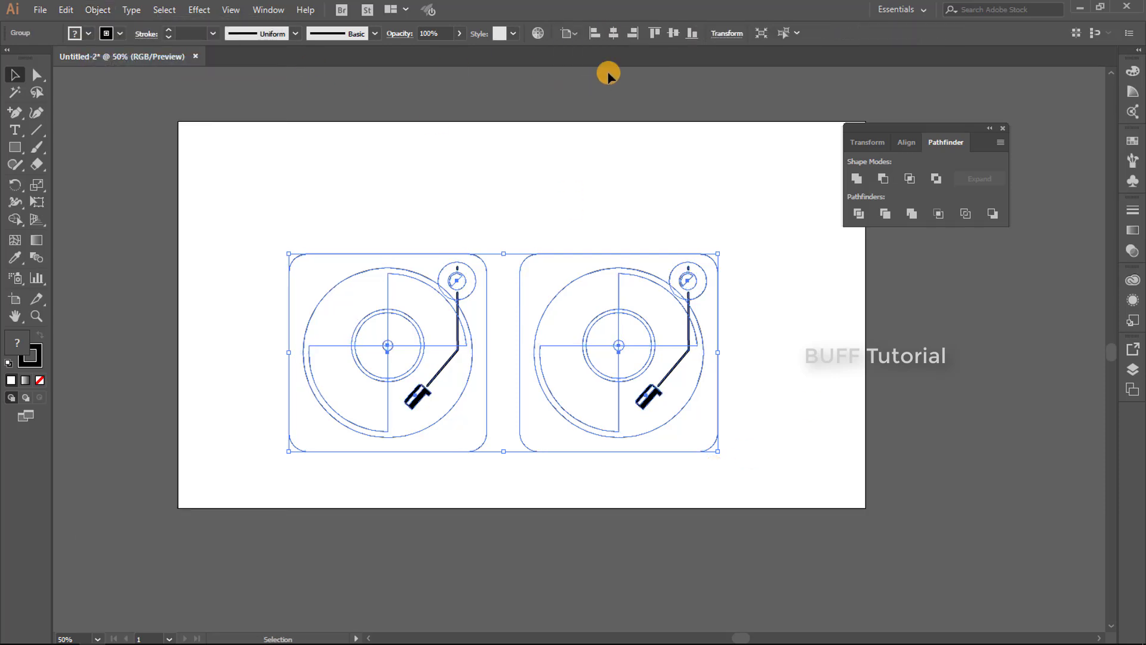
click(614, 32)
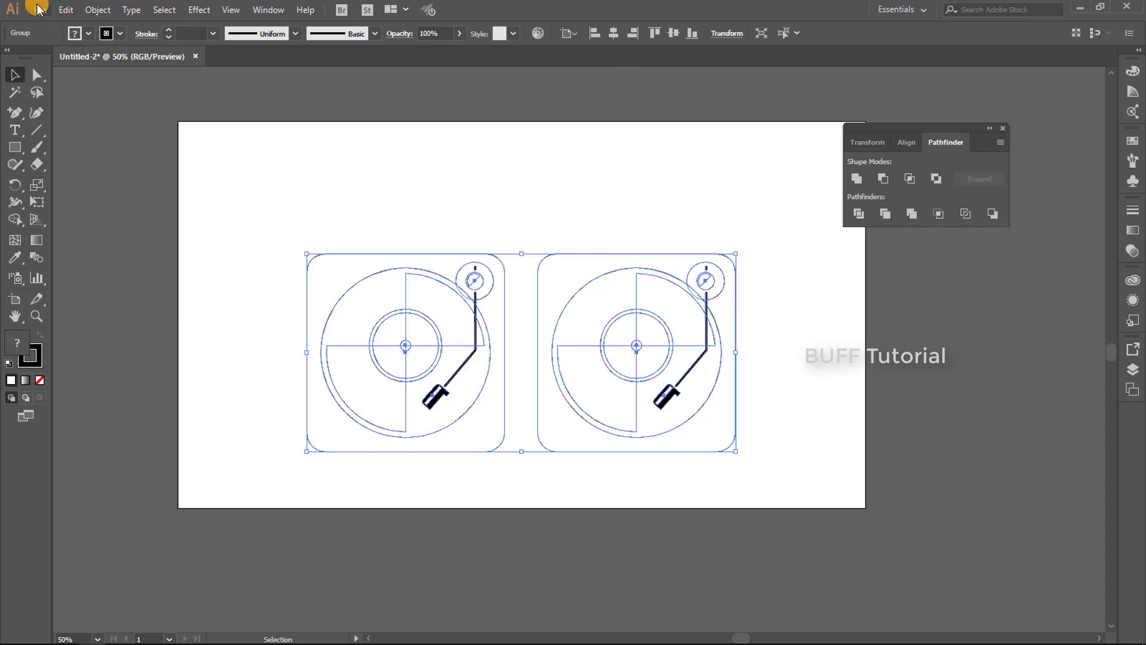
click(98, 9)
click(597, 184)
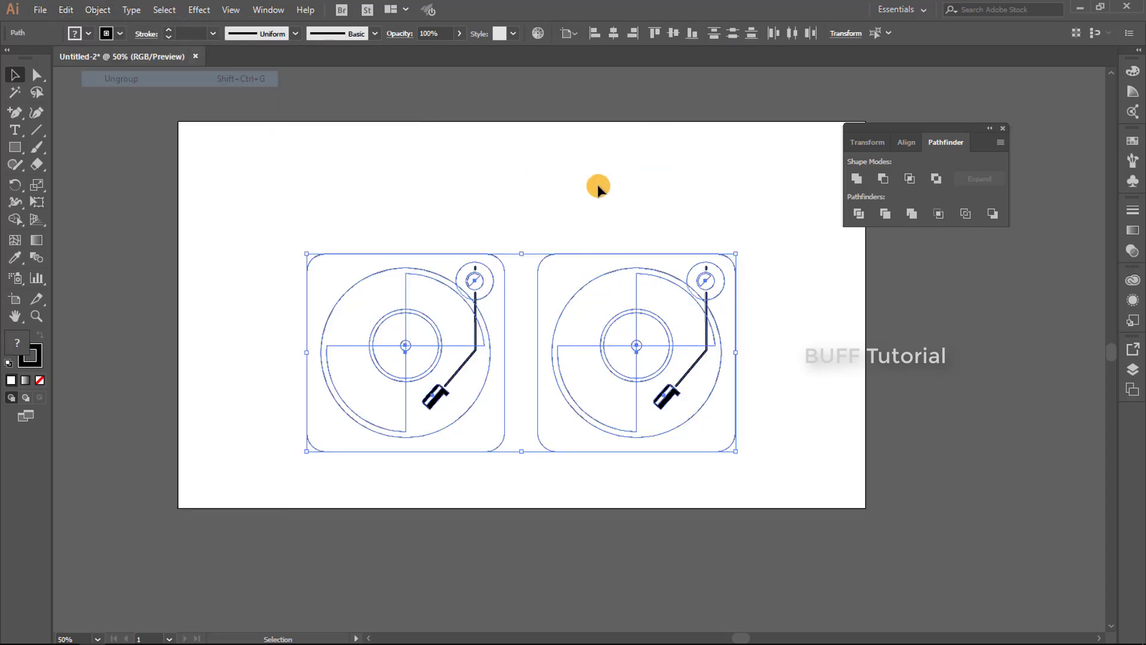
scroll(786, 327, up, 2)
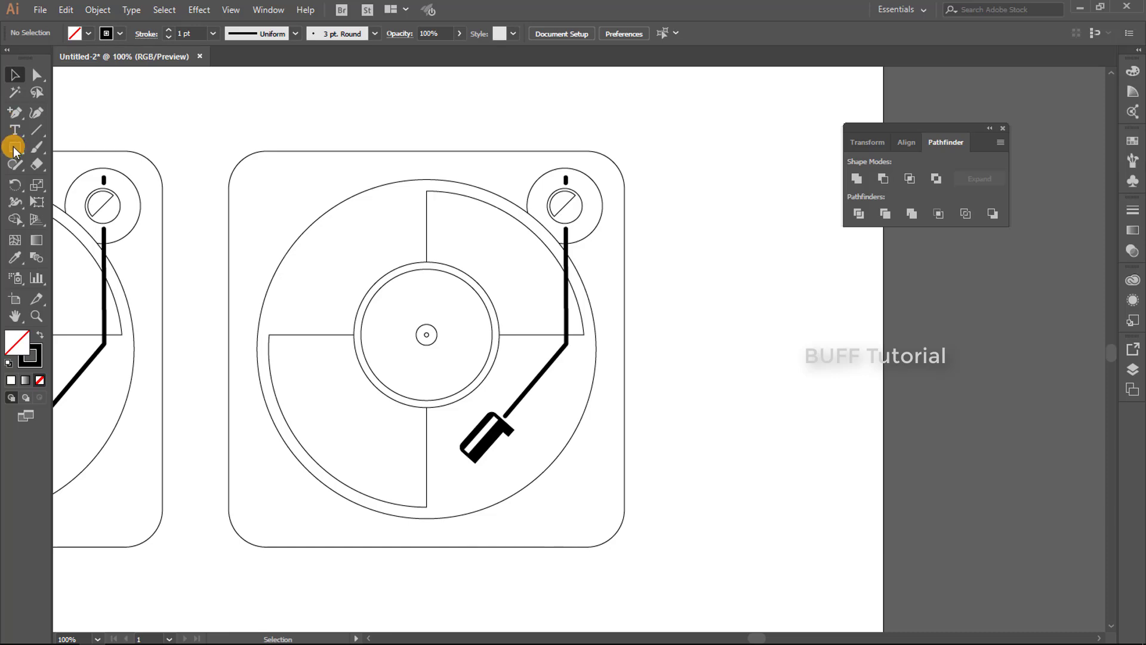
Draw a small square beside the icon, fill it light teal and remove its outline
click(24, 152)
drag(677, 232, 713, 269)
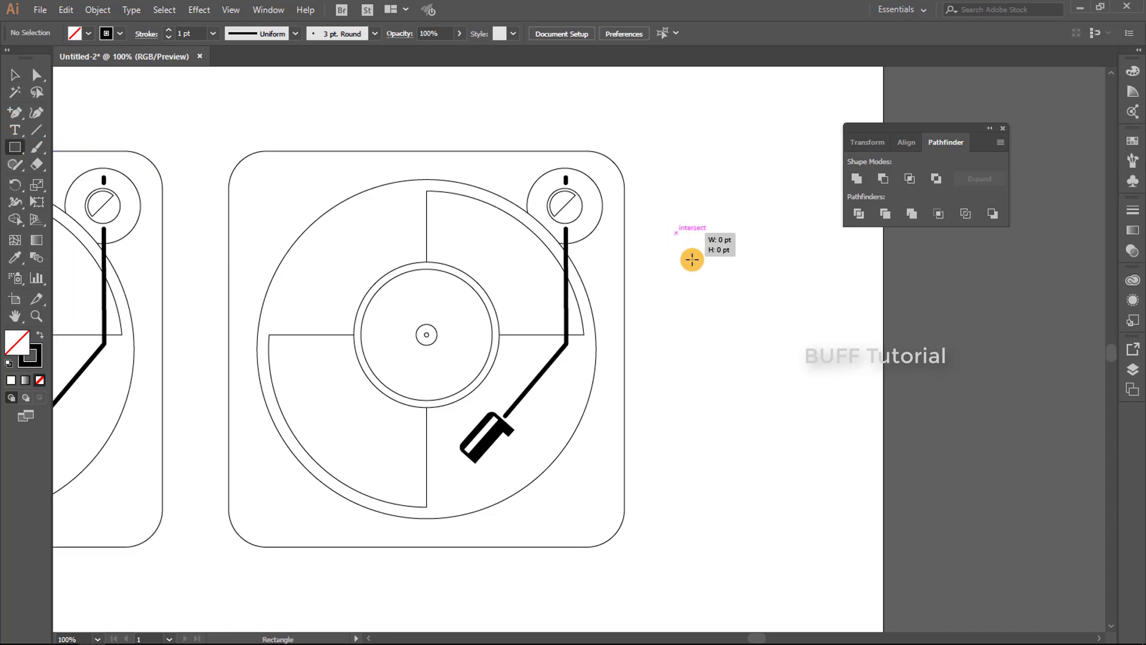
key(v)
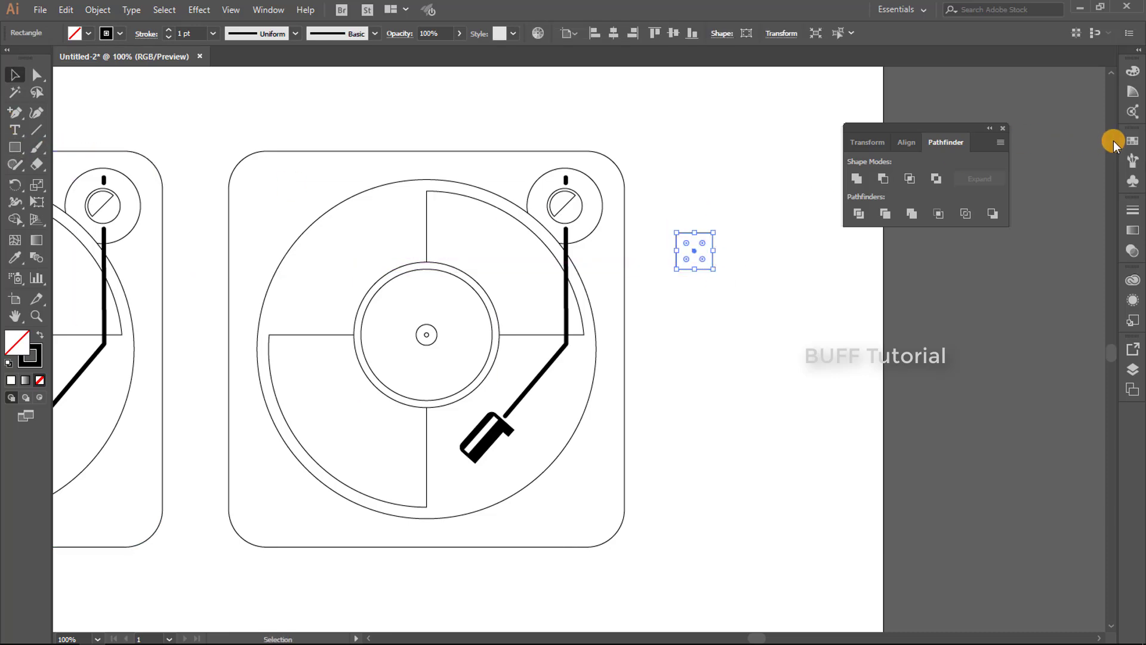
drag(1112, 141, 1001, 130)
drag(966, 228, 966, 332)
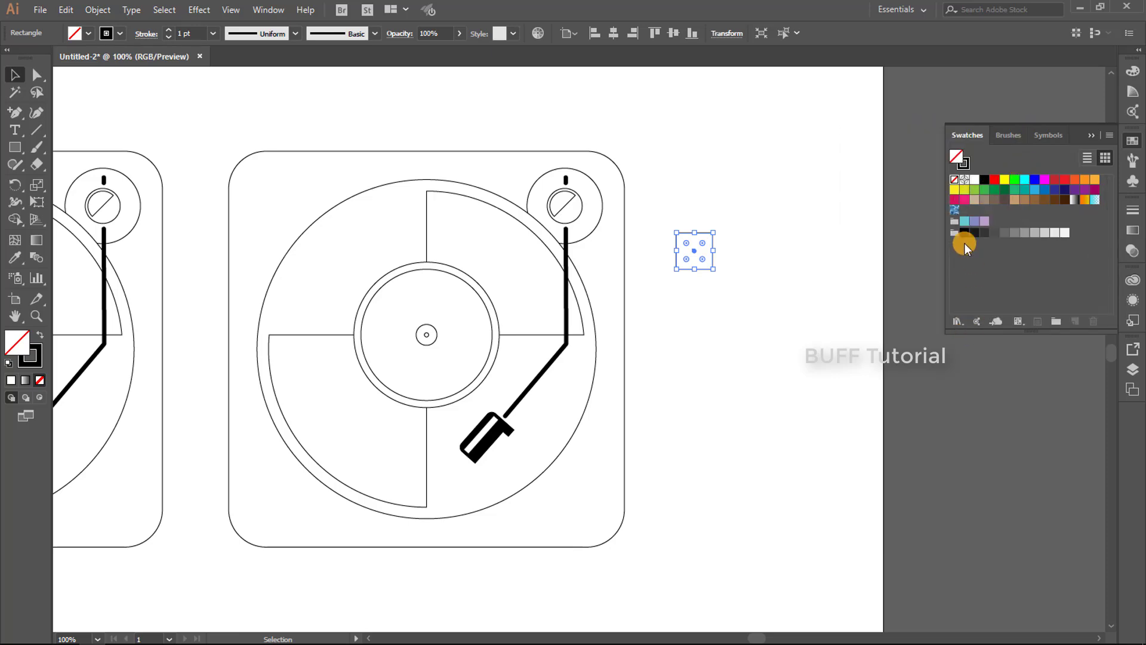
click(961, 222)
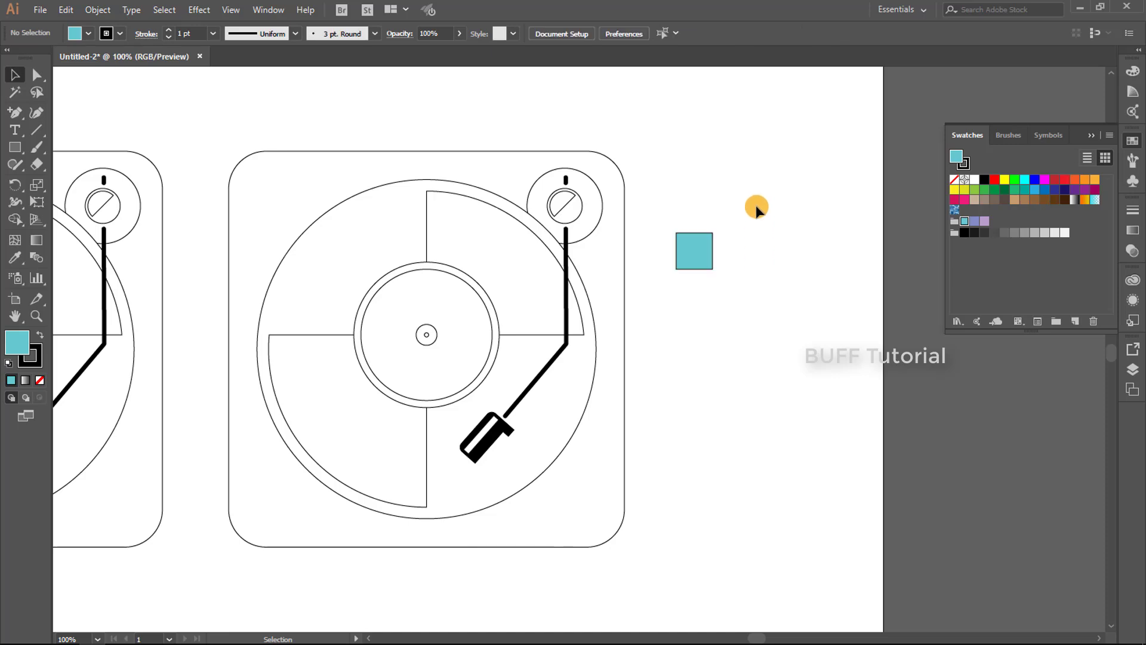
click(122, 33)
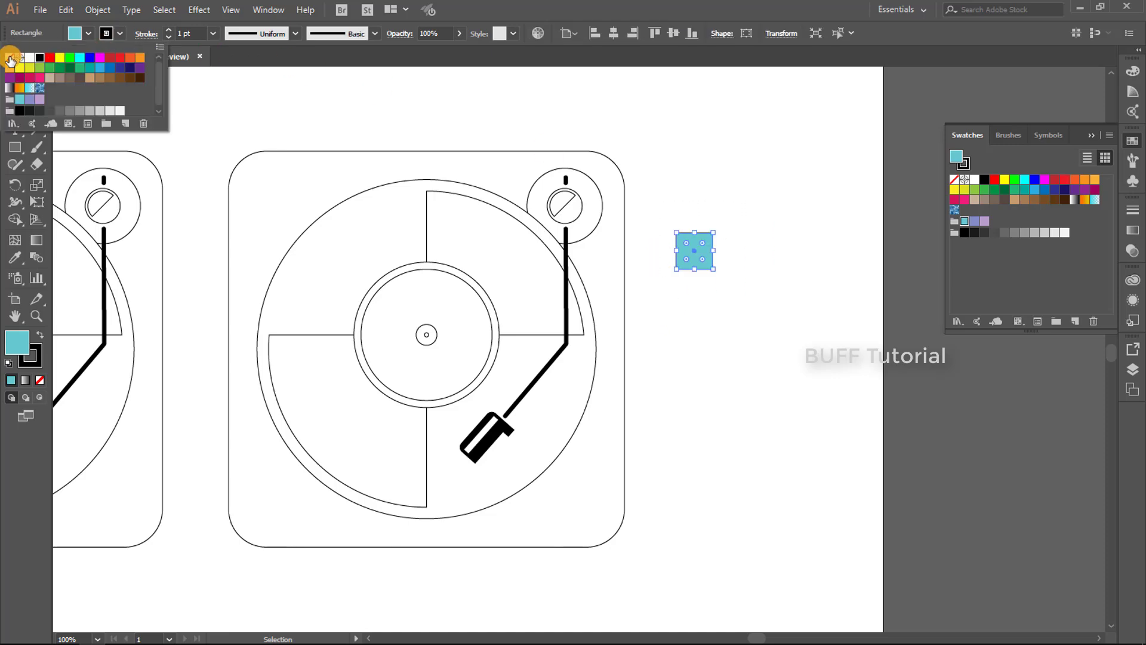
click(11, 59)
click(728, 220)
Copy the square 60 pt below and make the copy a deep navy
click(698, 256)
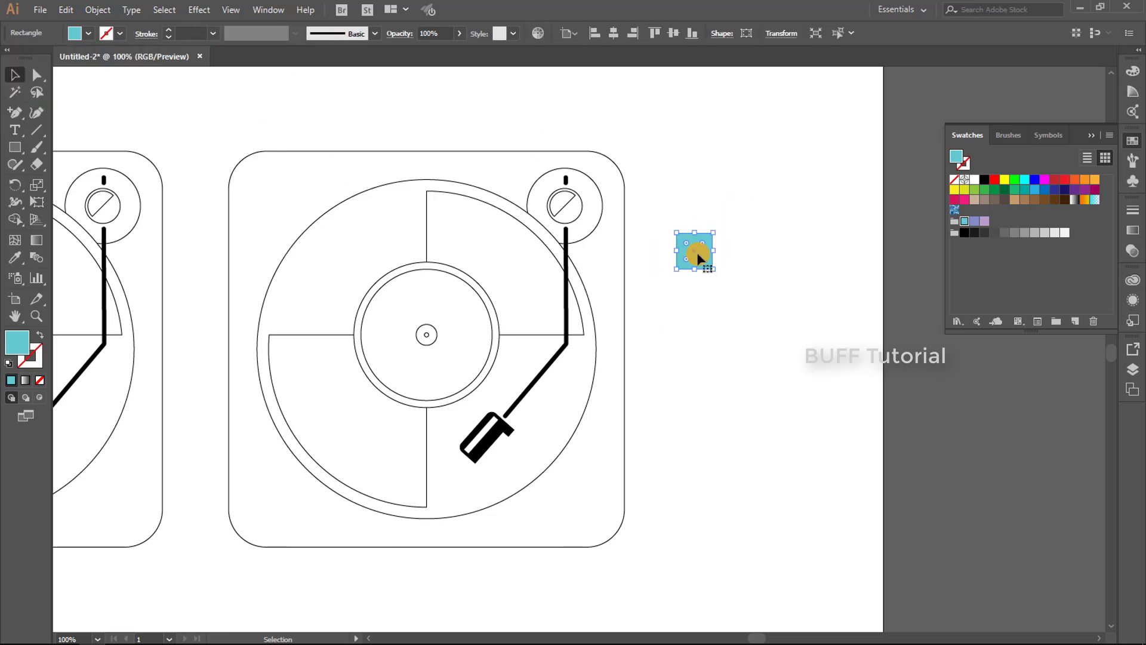
drag(708, 259, 708, 303)
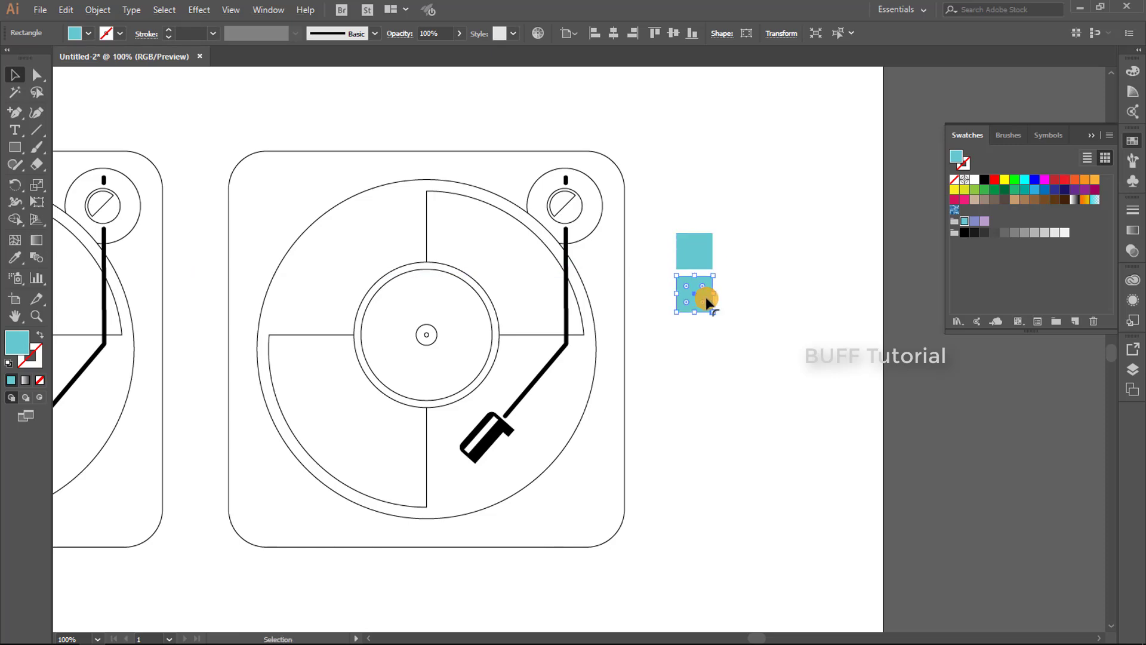
click(1063, 190)
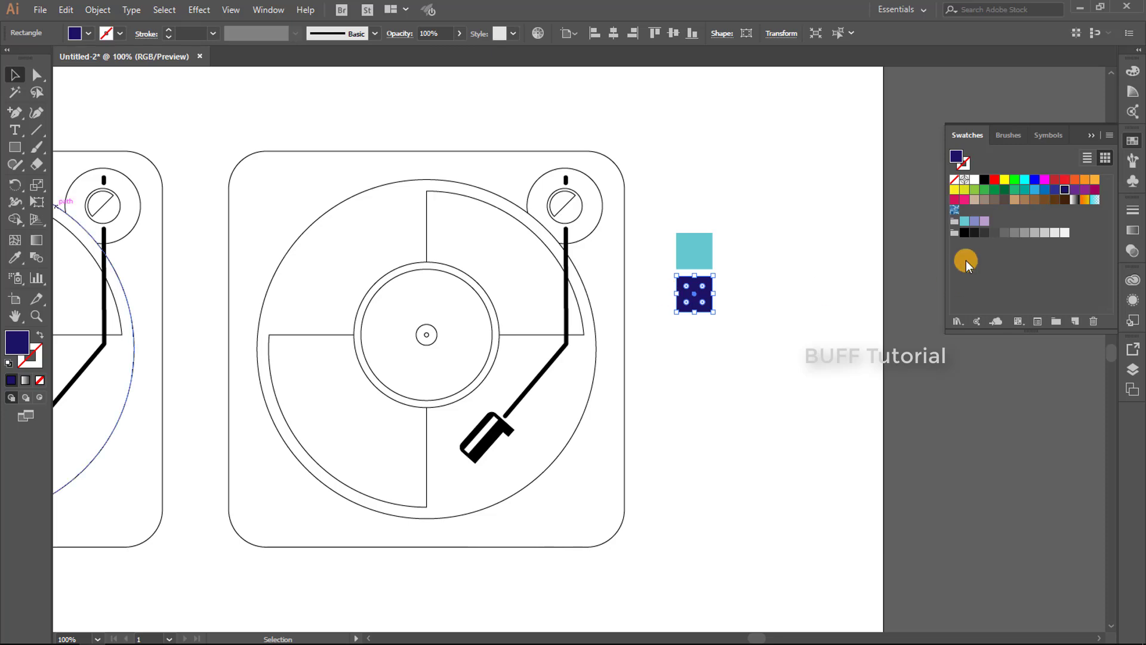
double_click(13, 345)
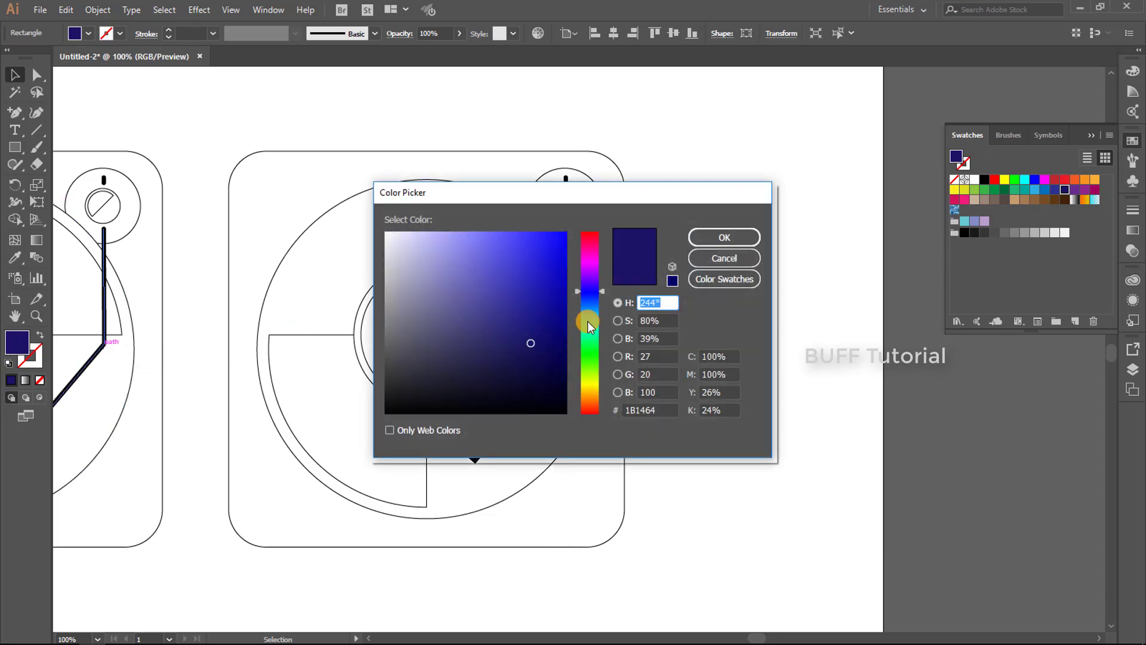
drag(588, 322, 589, 307)
drag(550, 356, 554, 375)
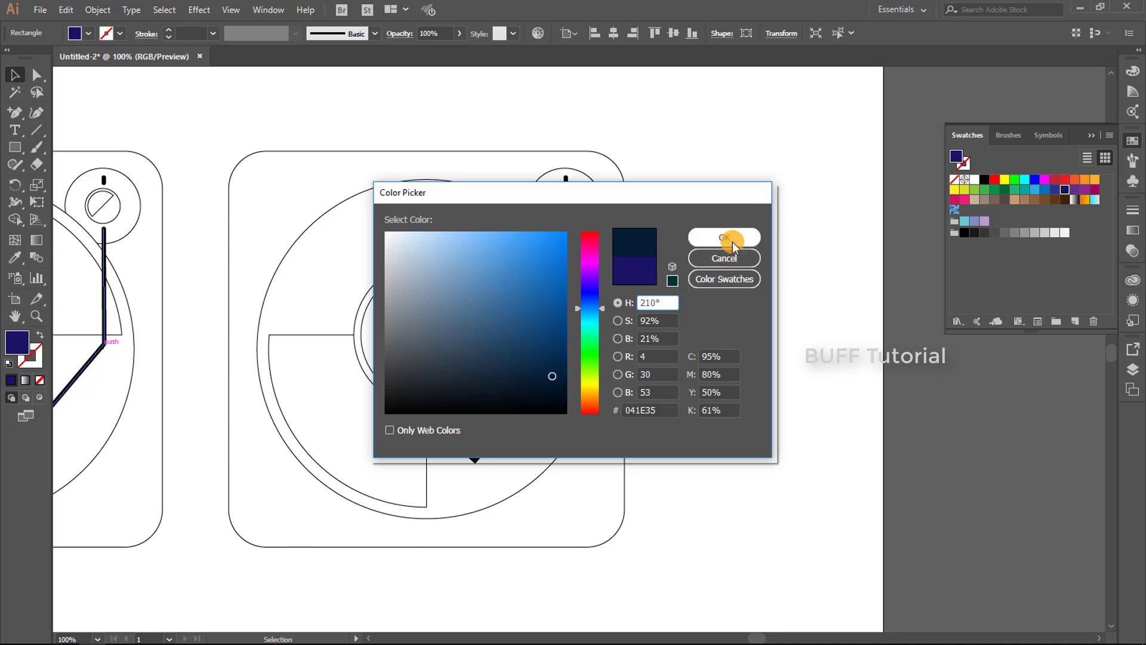
click(733, 241)
click(737, 305)
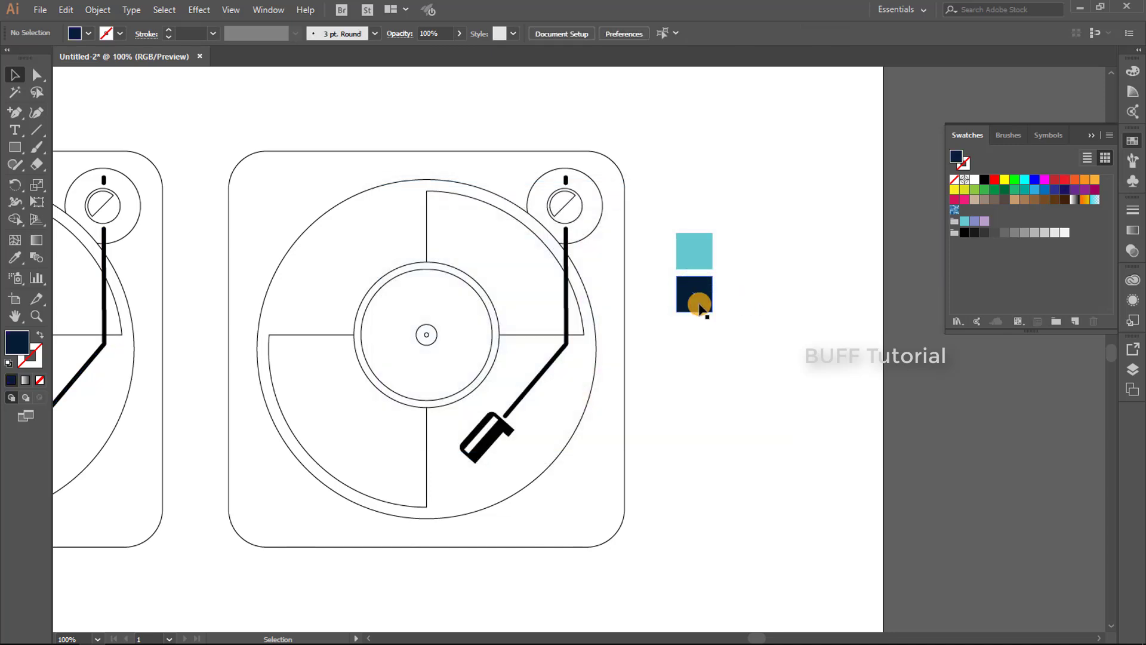
Add a red square below the navy one and a dark grey square beneath it
click(699, 306)
drag(701, 296, 706, 345)
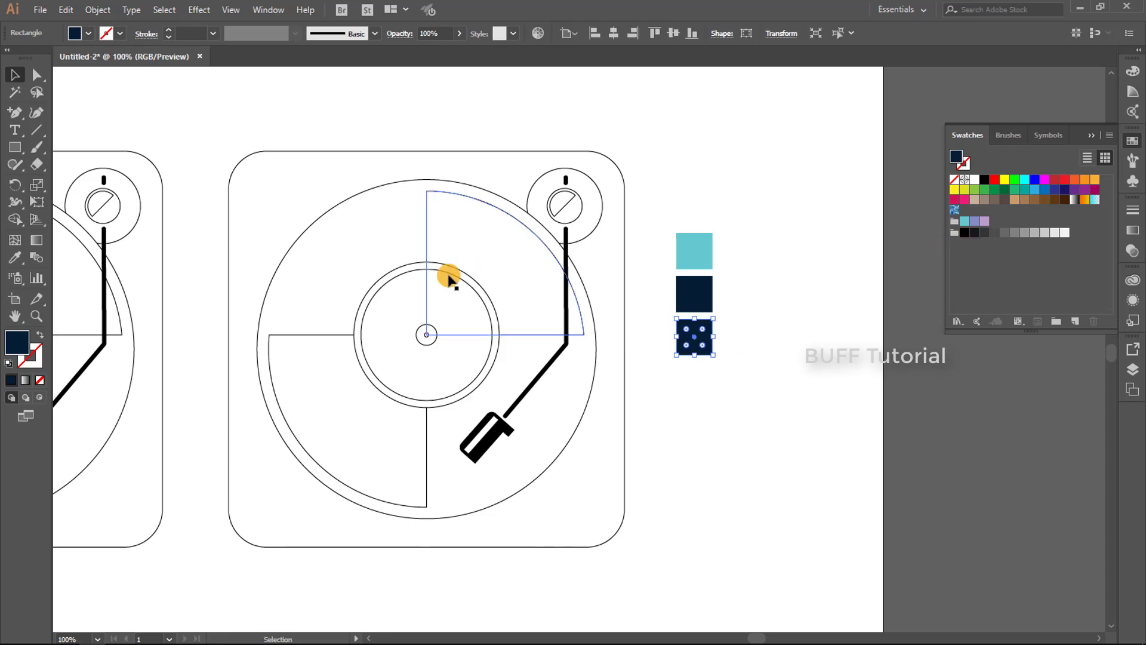
click(1064, 180)
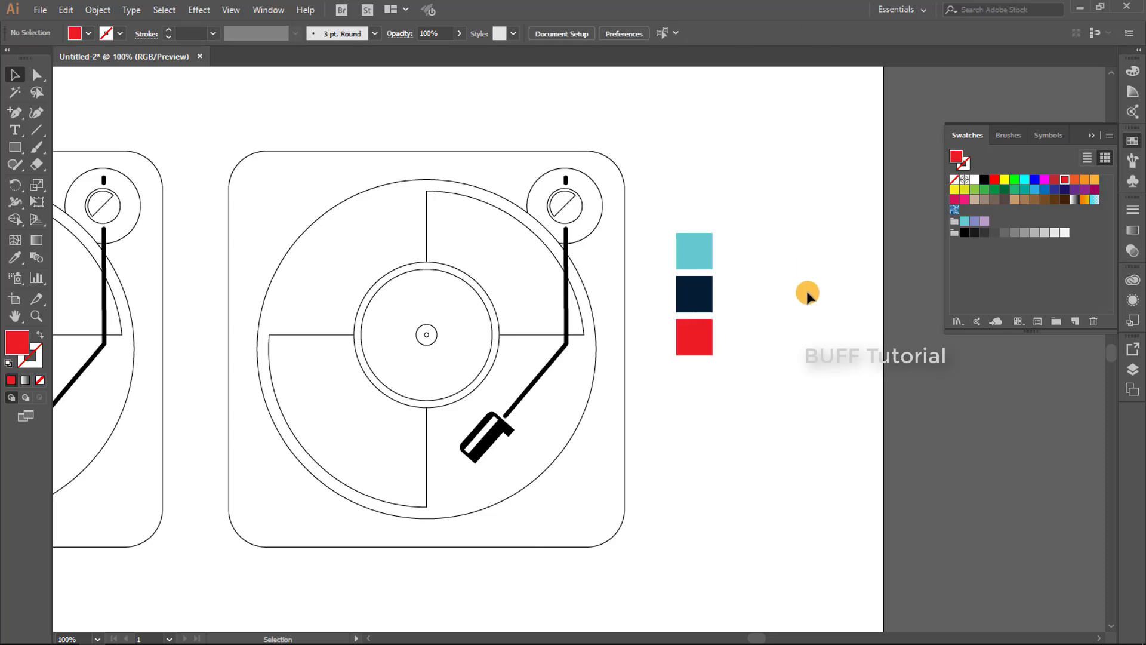
drag(703, 350, 703, 382)
click(1013, 234)
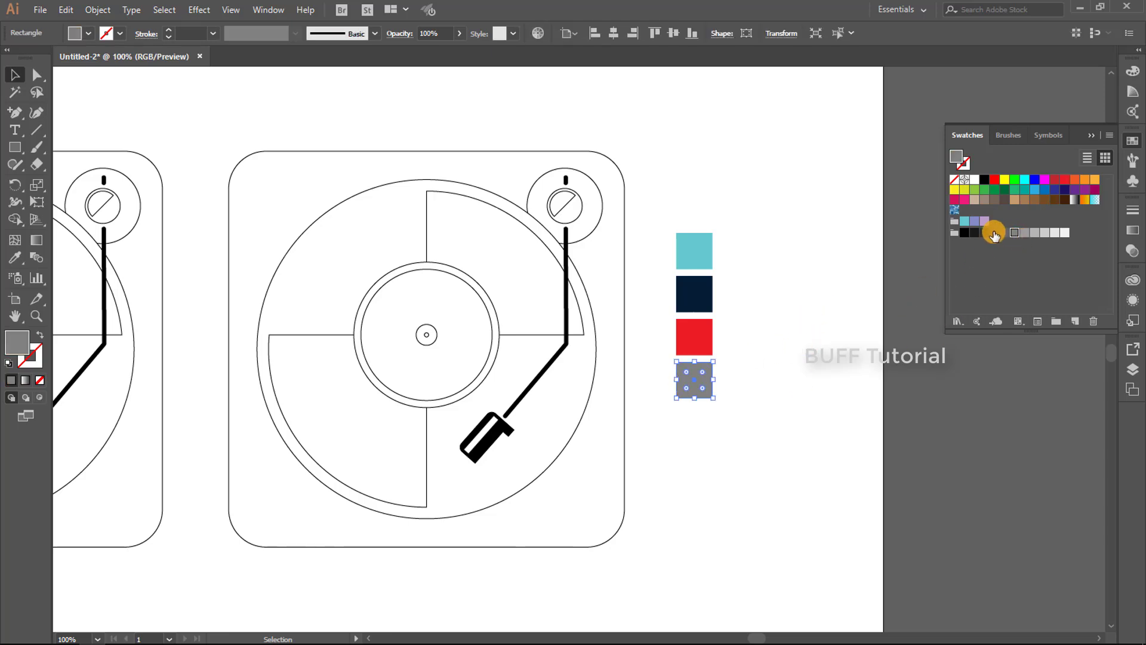
click(992, 232)
click(831, 301)
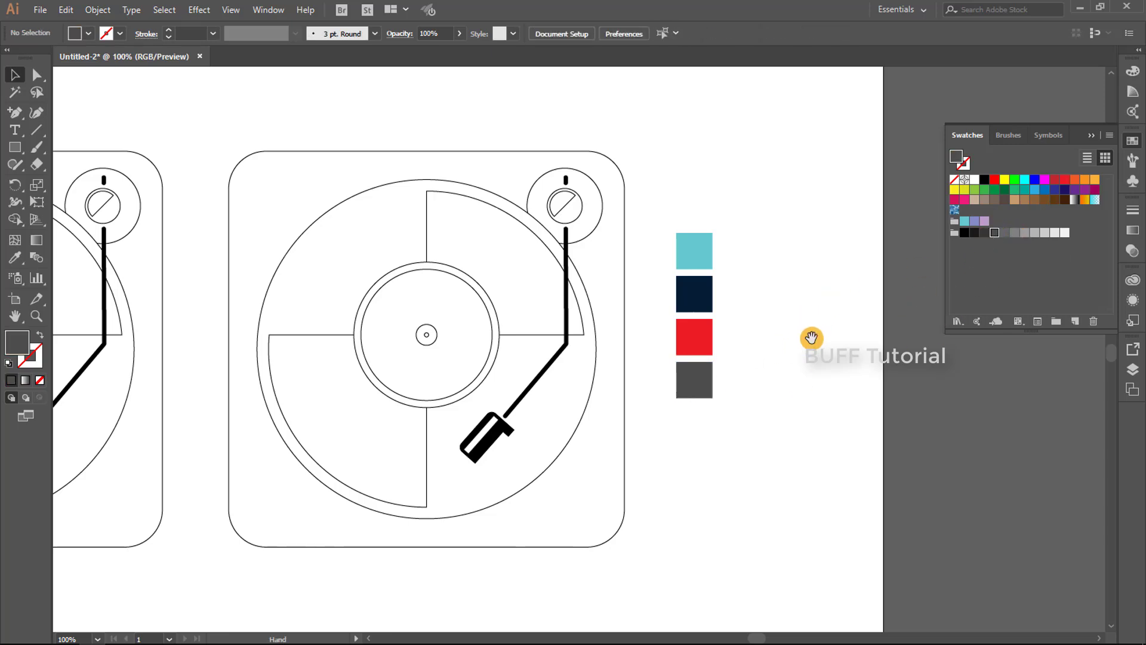
drag(709, 373, 776, 297)
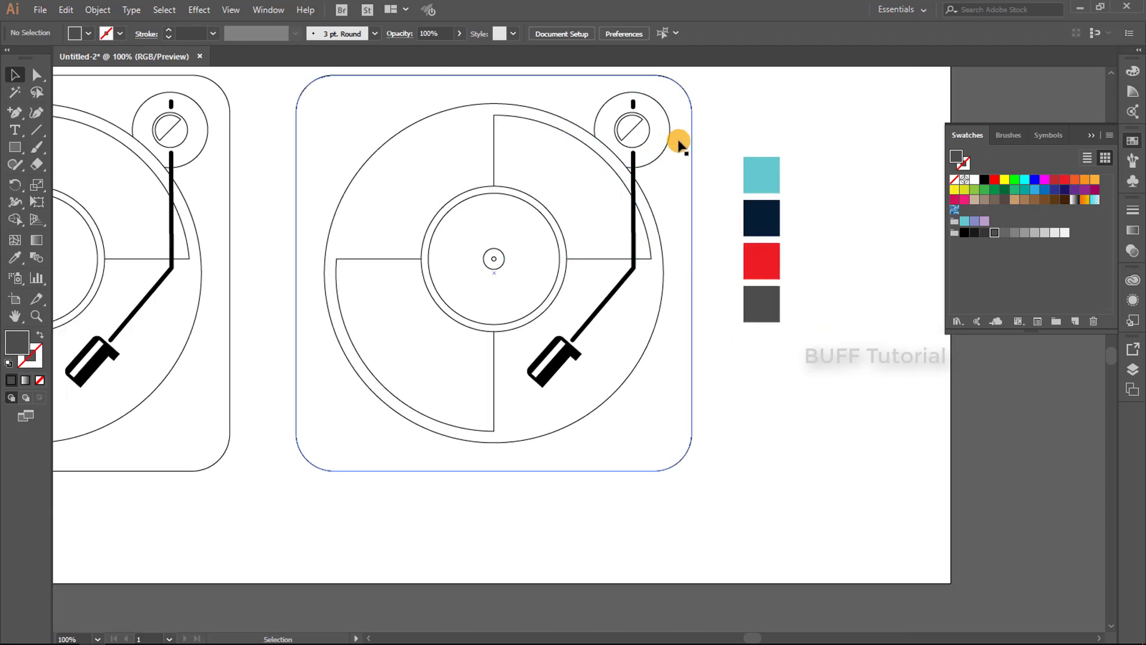
Fill the icon's rounded square background with the palette teal using the Eyedropper
click(688, 139)
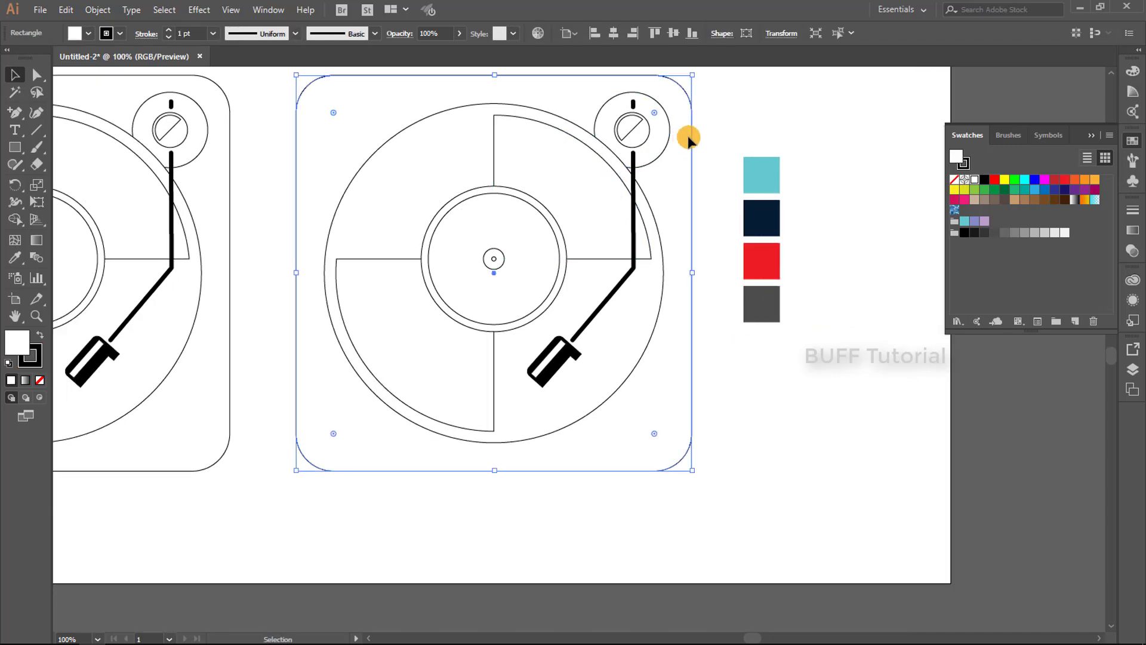
key(i)
click(769, 167)
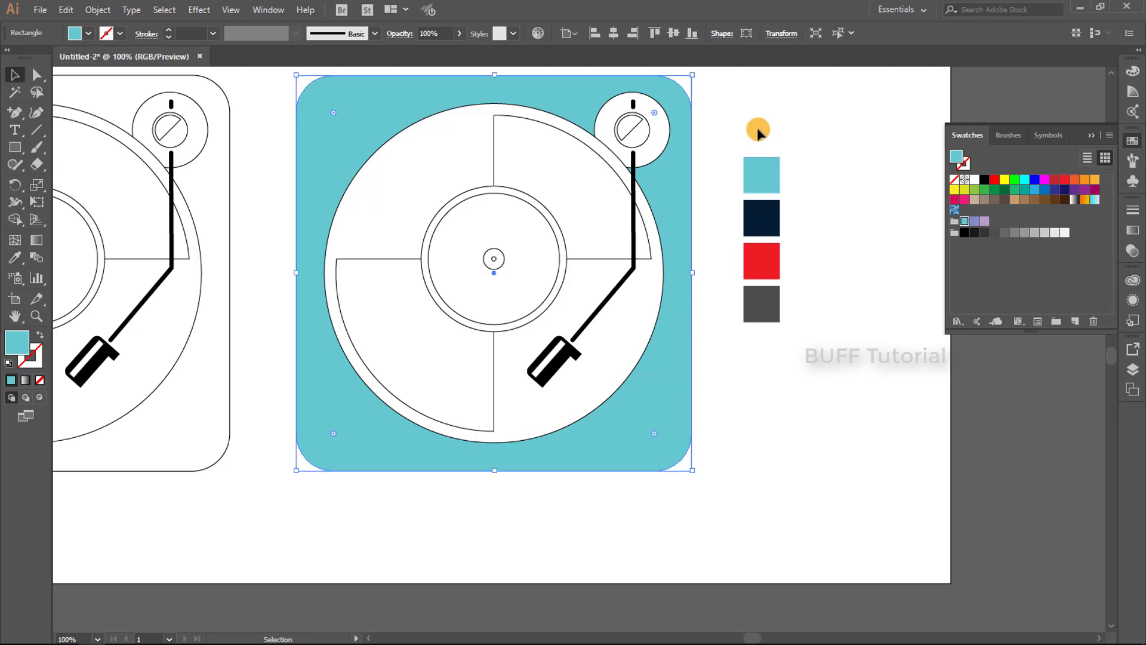
key(v)
click(758, 125)
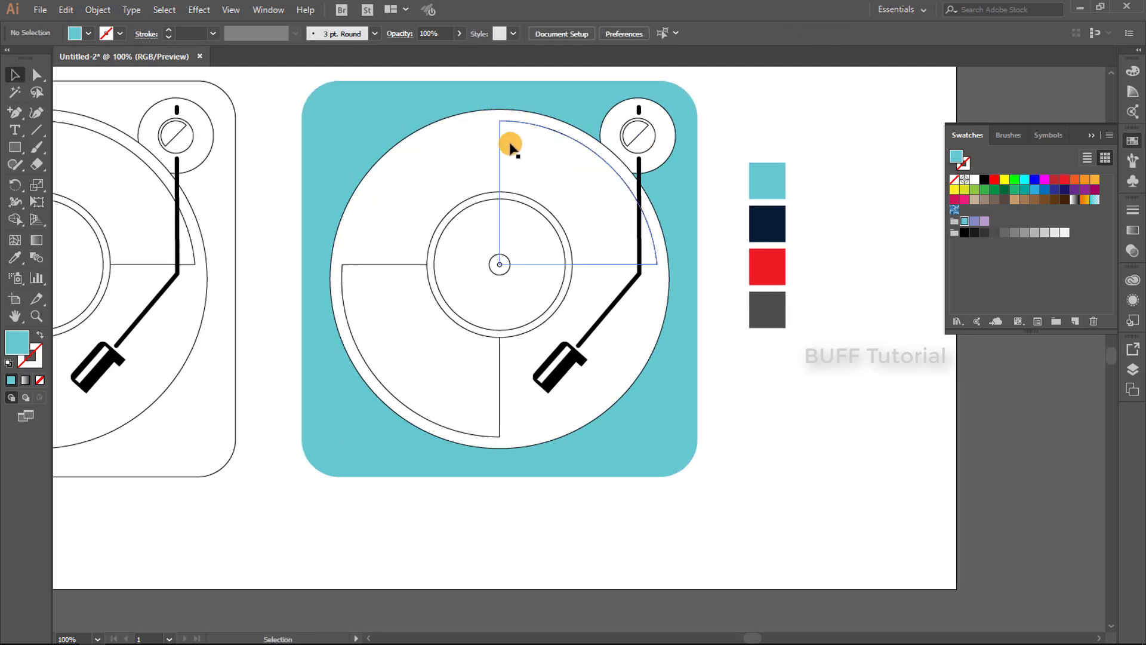
Colour the outer record disc navy and the inner label circle red
click(453, 136)
key(i)
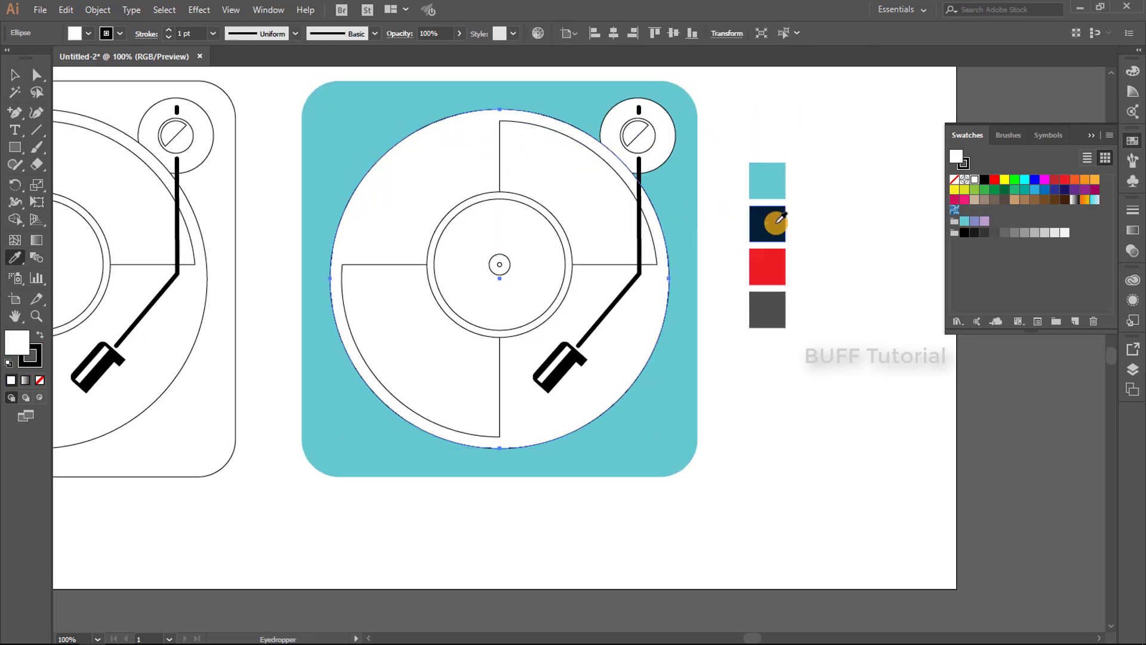
click(779, 221)
key(v)
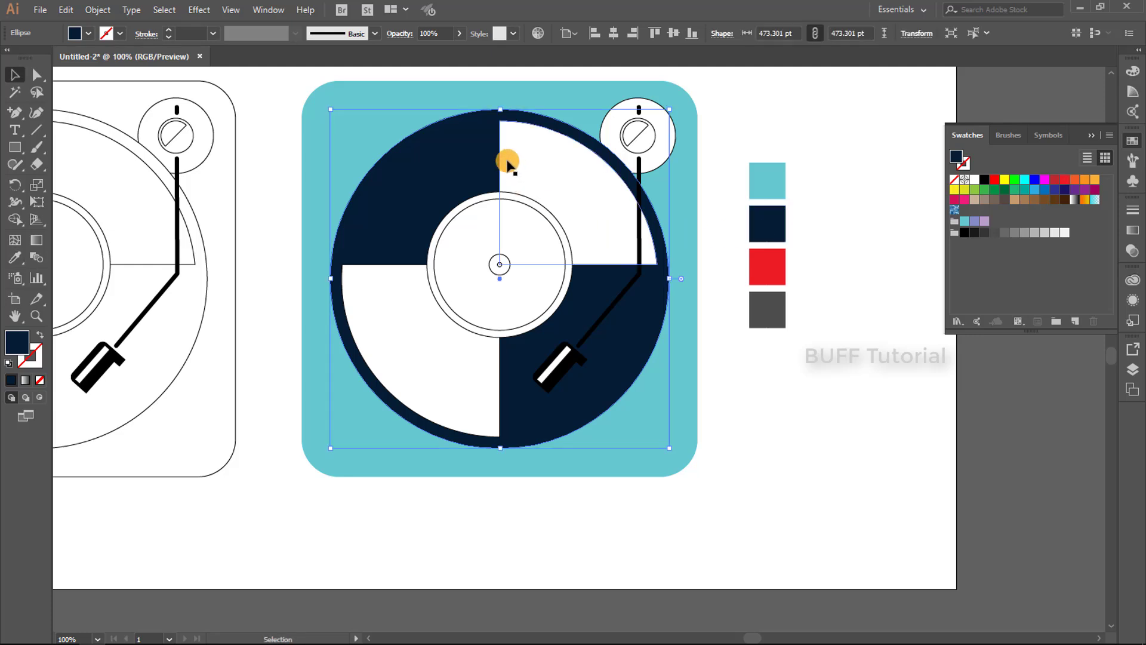
click(484, 203)
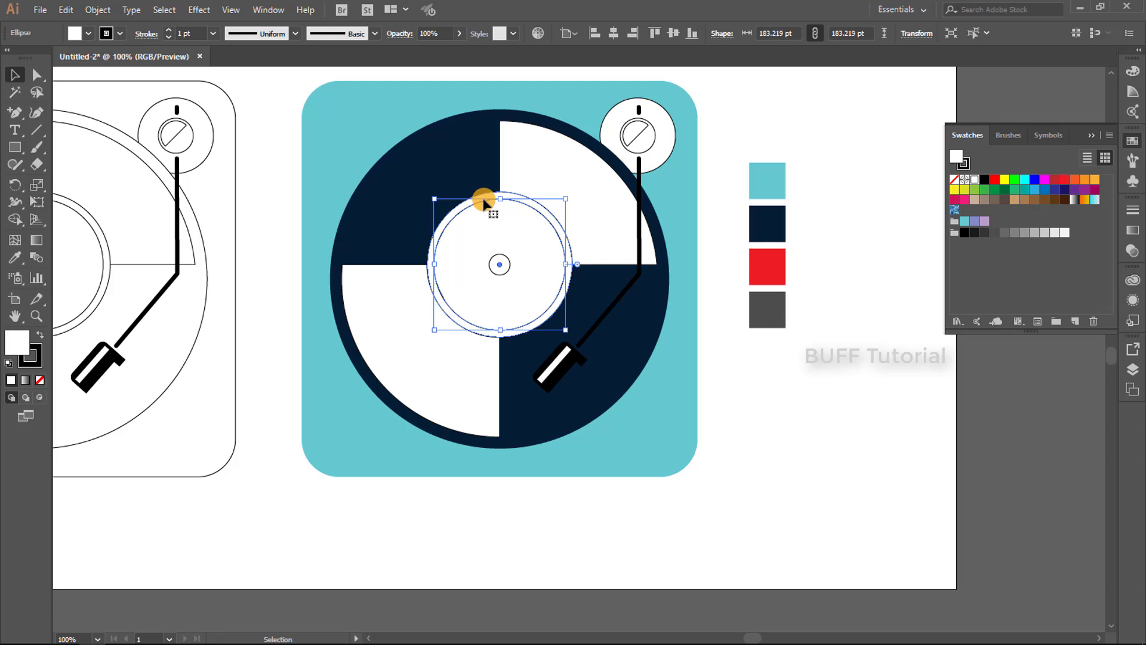
click(15, 258)
click(767, 261)
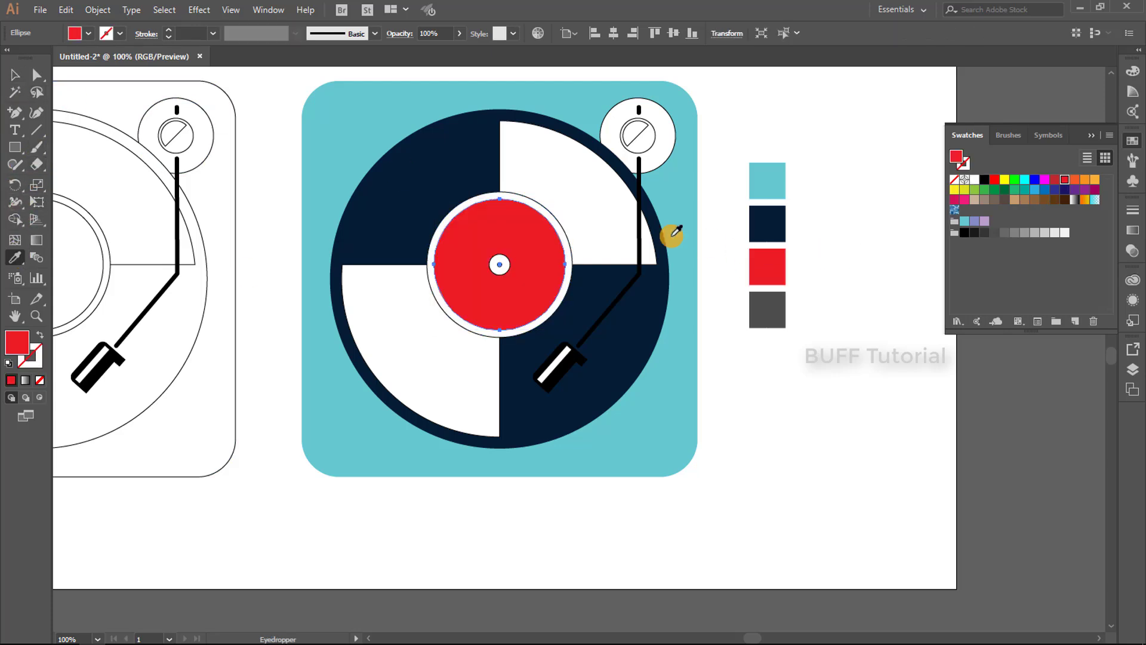
key(v)
Fill the small centre hole and the ring around the label navy
click(509, 261)
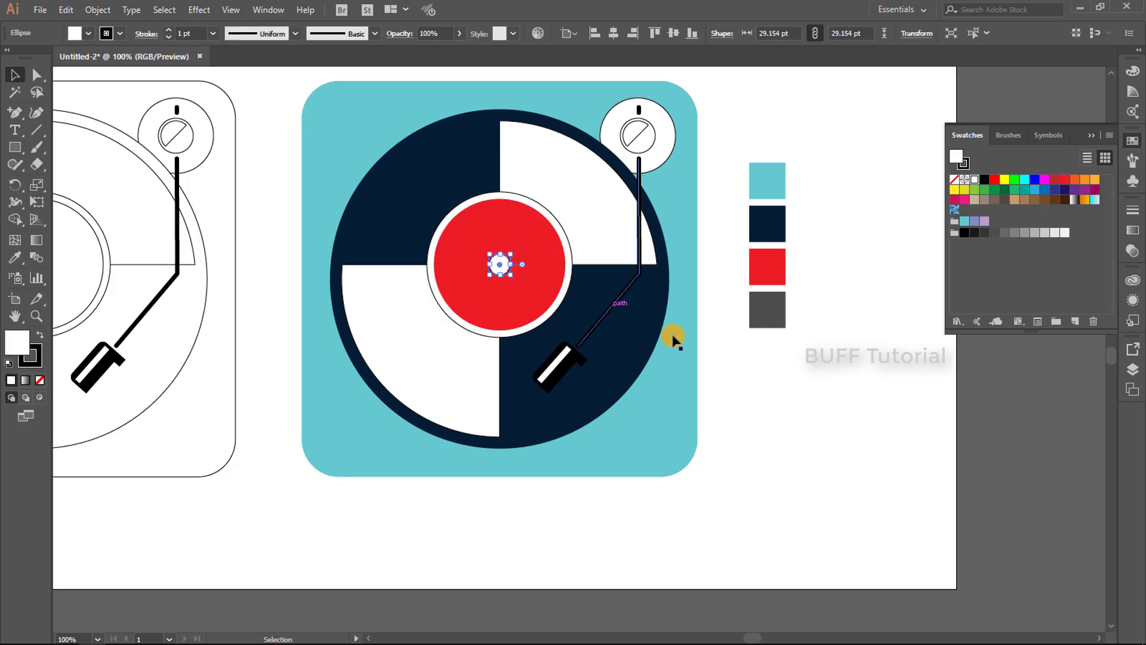
key(i)
click(770, 230)
key(v)
click(749, 149)
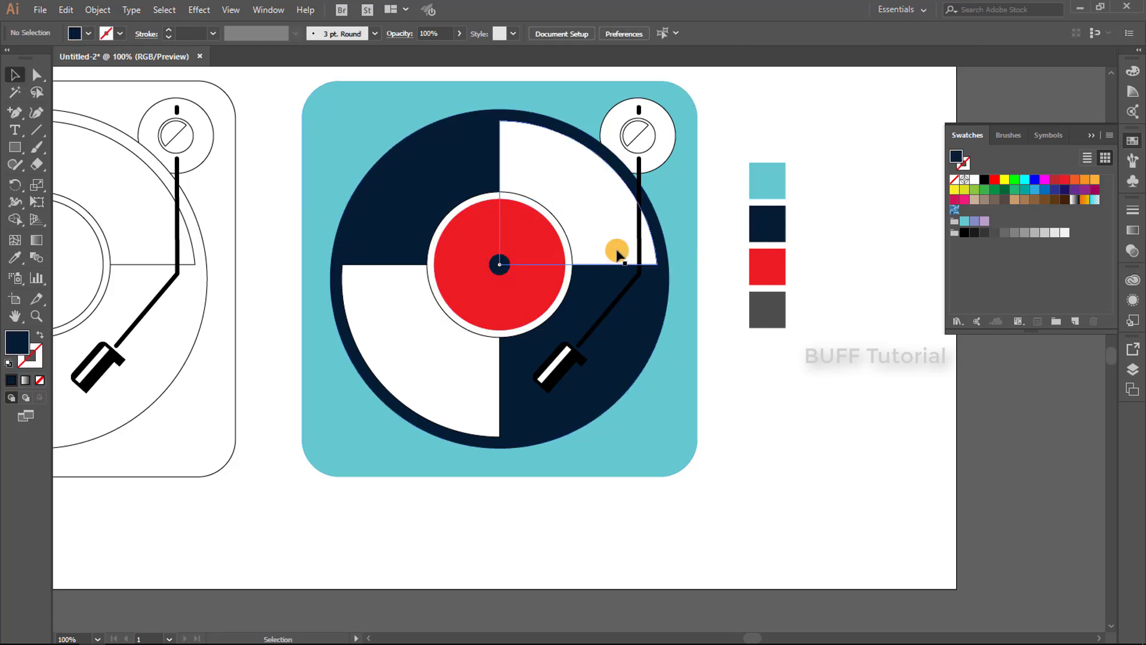
click(466, 200)
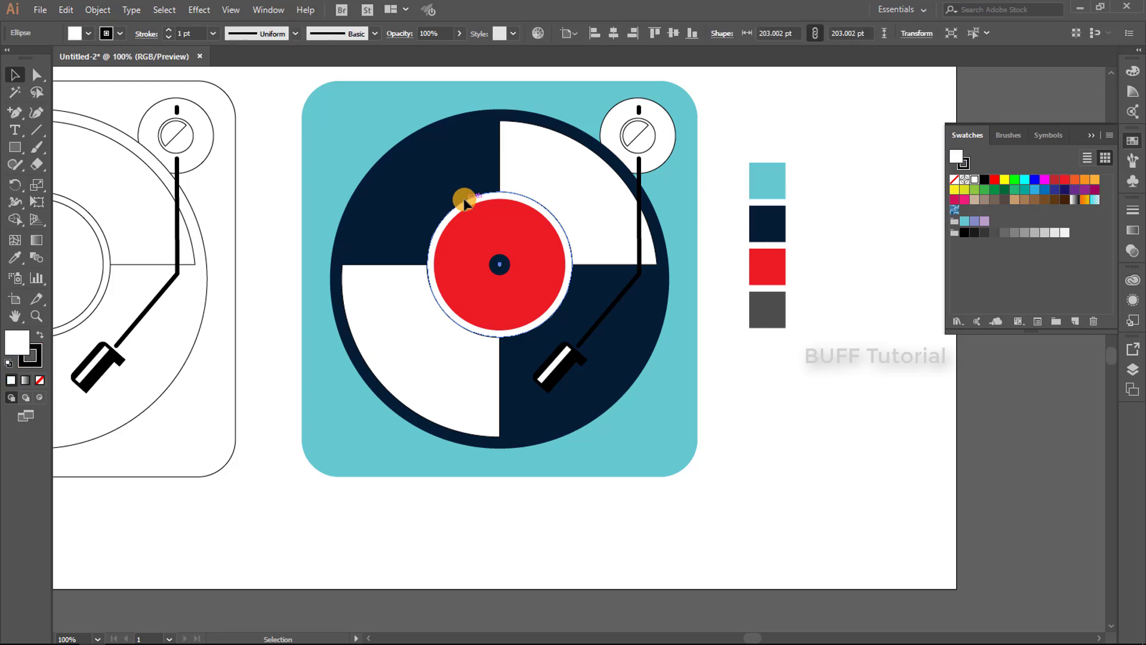
key(i)
click(776, 230)
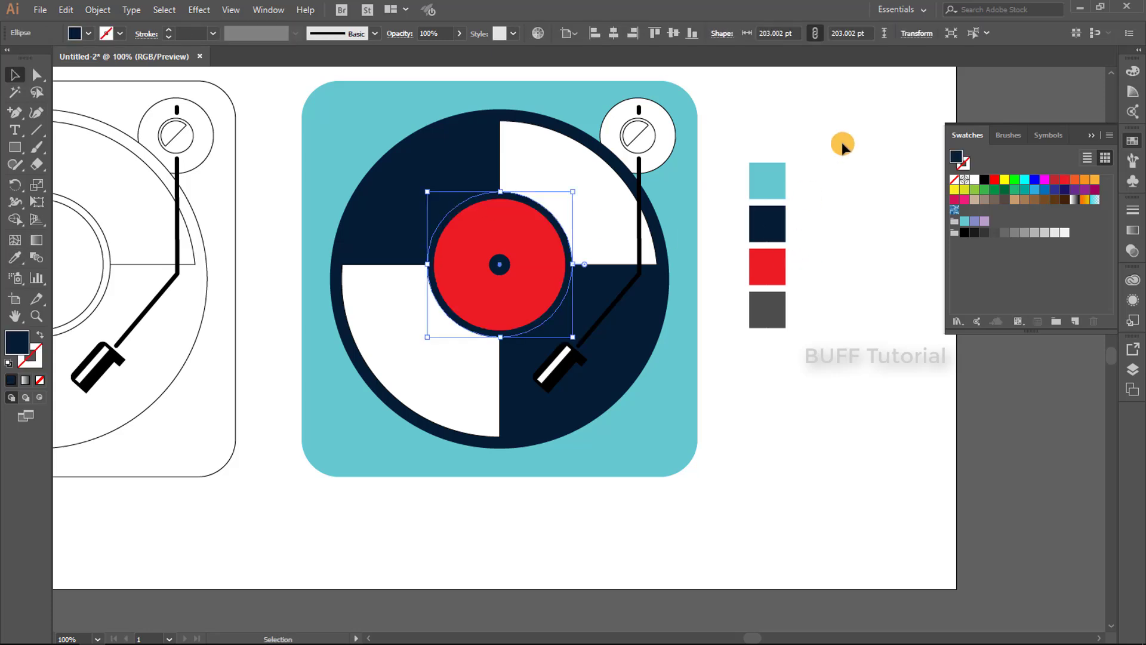
key(v)
click(838, 143)
Set the tonearm line's stroke colour to white
click(588, 338)
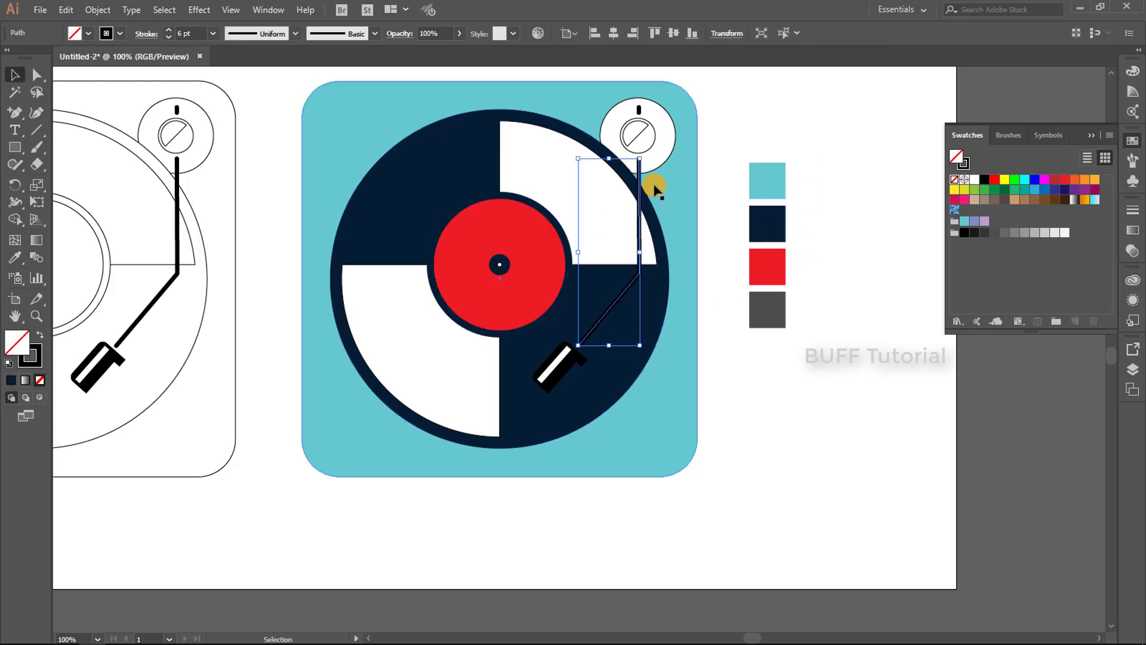
click(119, 33)
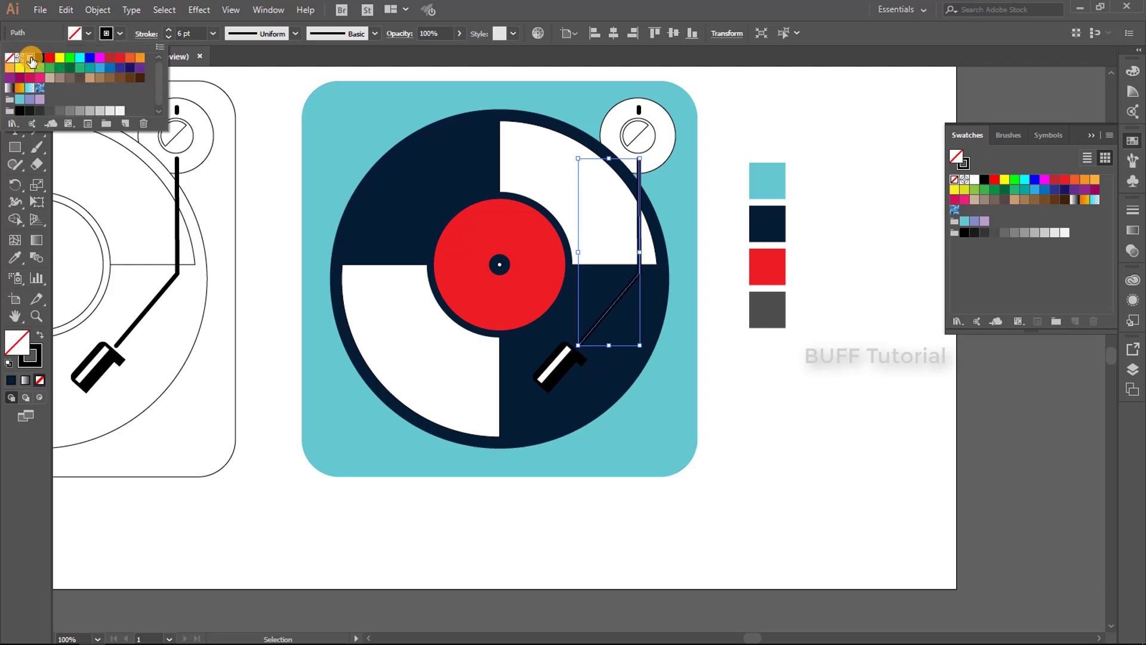
click(31, 58)
click(742, 137)
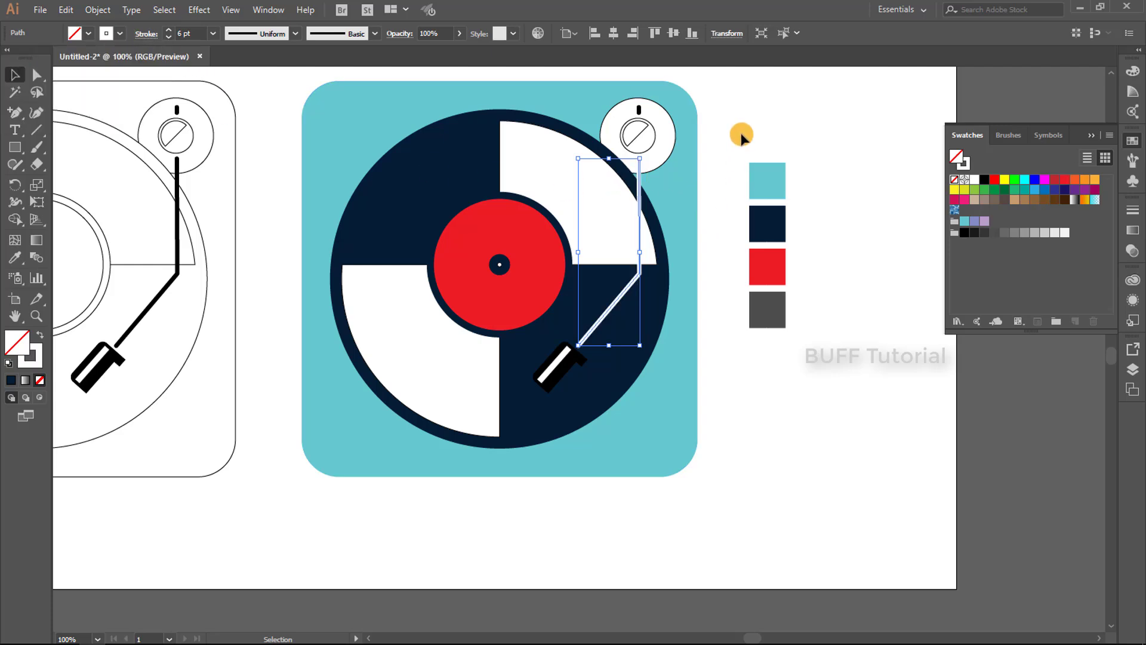
Make the tonearm stroke light grey E0E0E2 and fill the pivot base circle navy
double_click(33, 360)
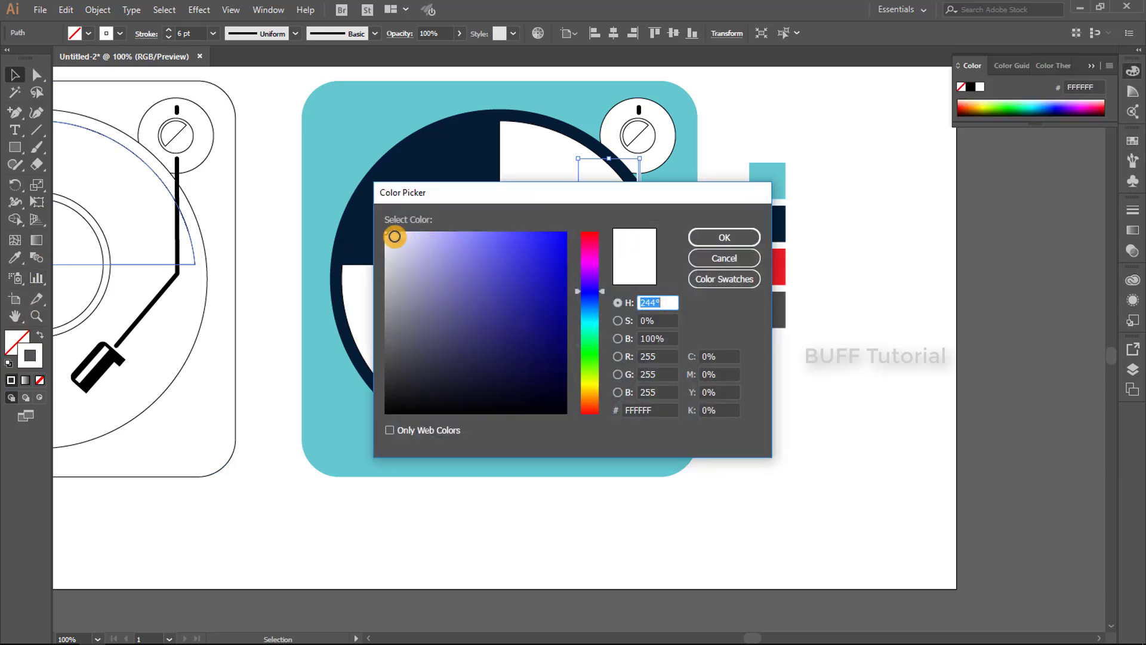
click(389, 236)
click(749, 237)
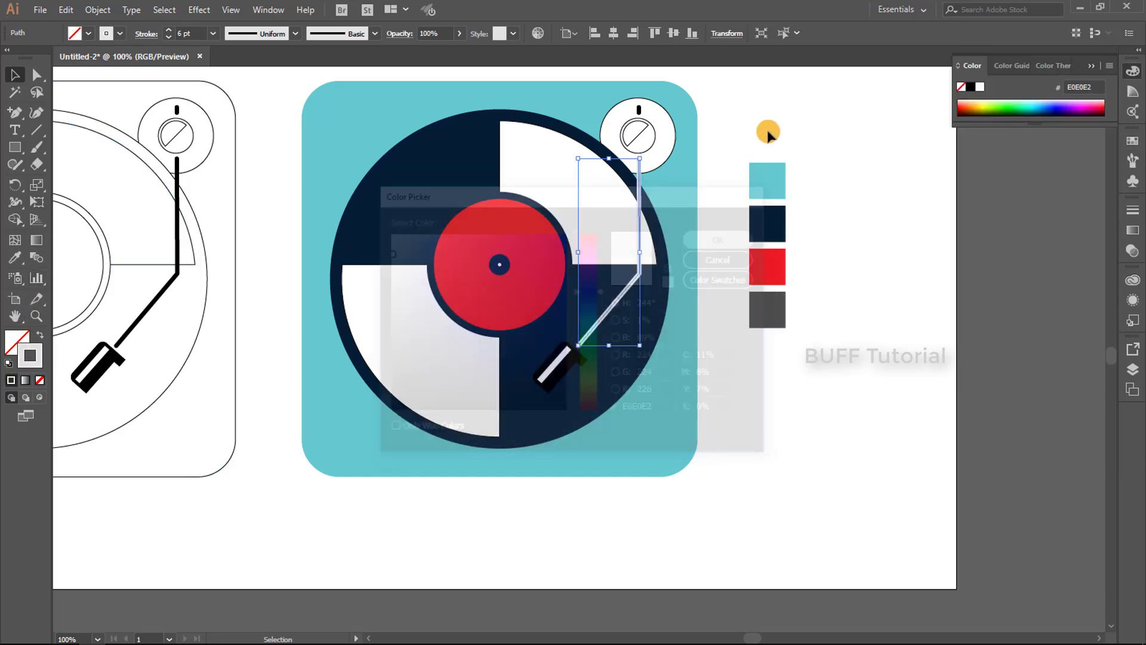
click(706, 136)
click(658, 107)
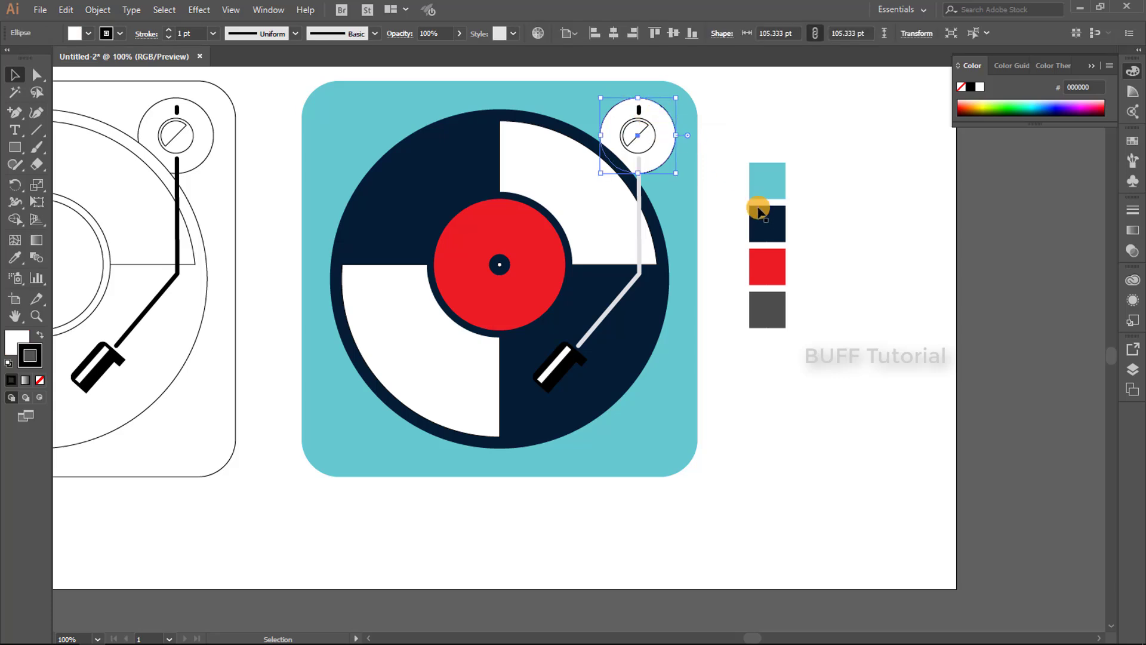
click(775, 225)
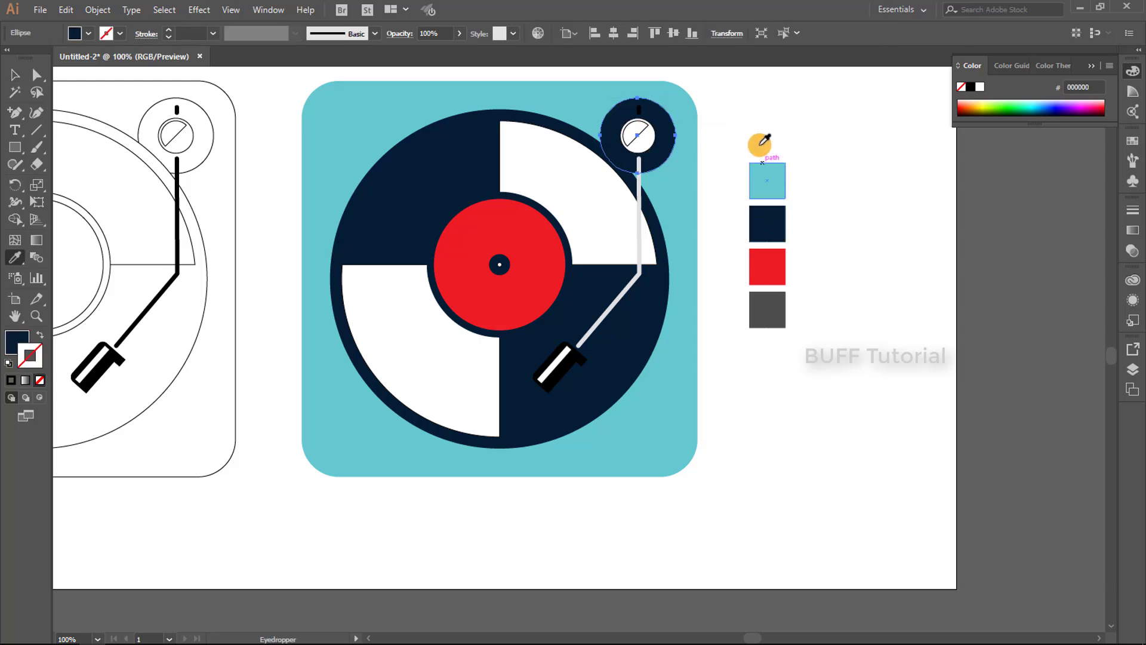
click(774, 113)
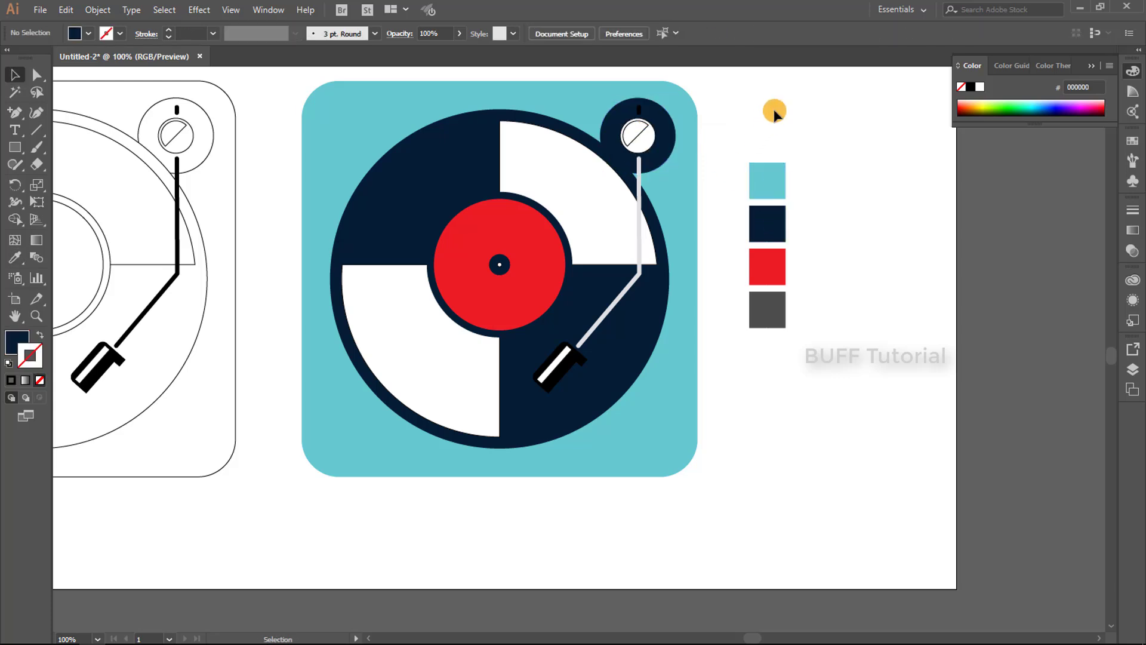
Fill the small pivot knob circle light grey, E2E2E2
click(635, 129)
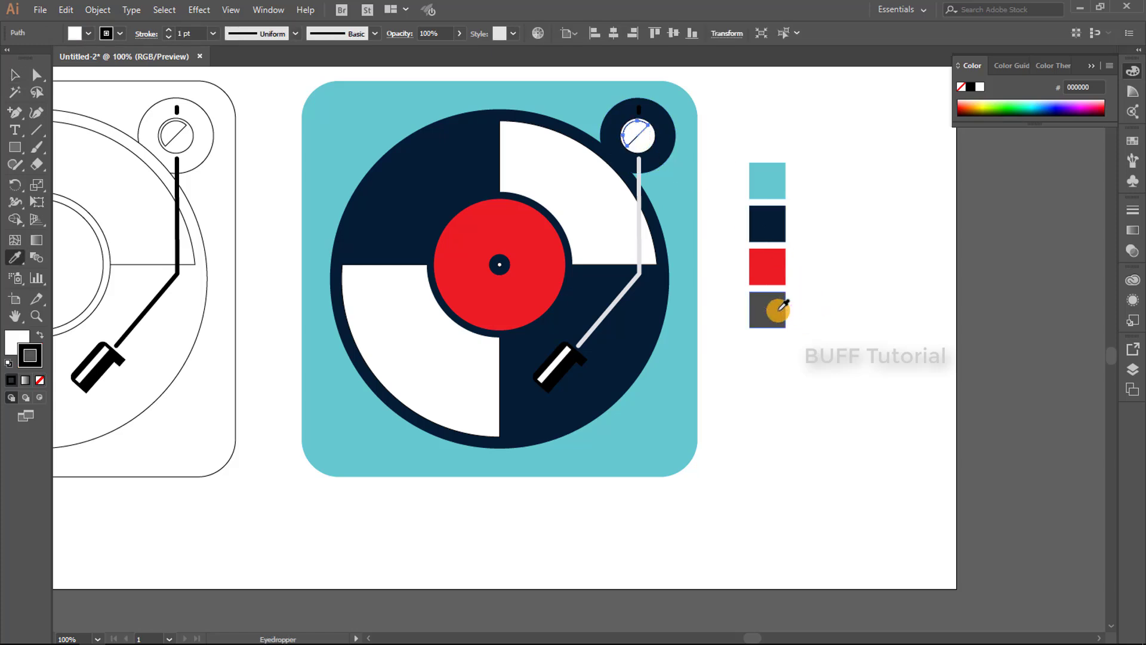
click(775, 310)
click(809, 177)
click(637, 135)
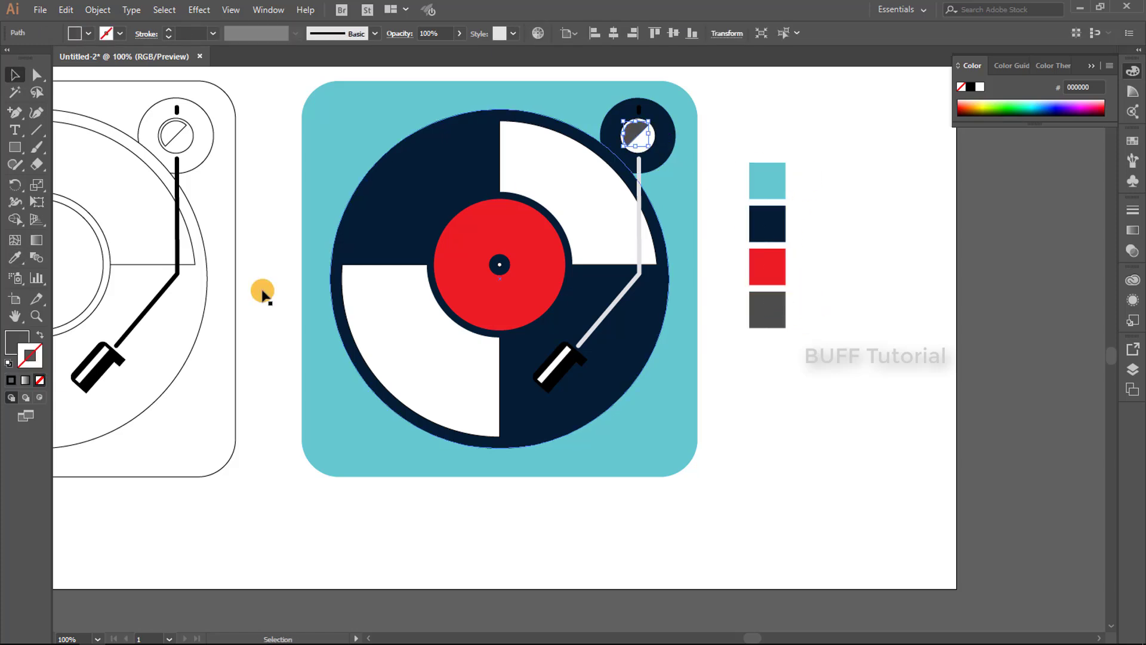
double_click(14, 342)
drag(500, 281, 382, 252)
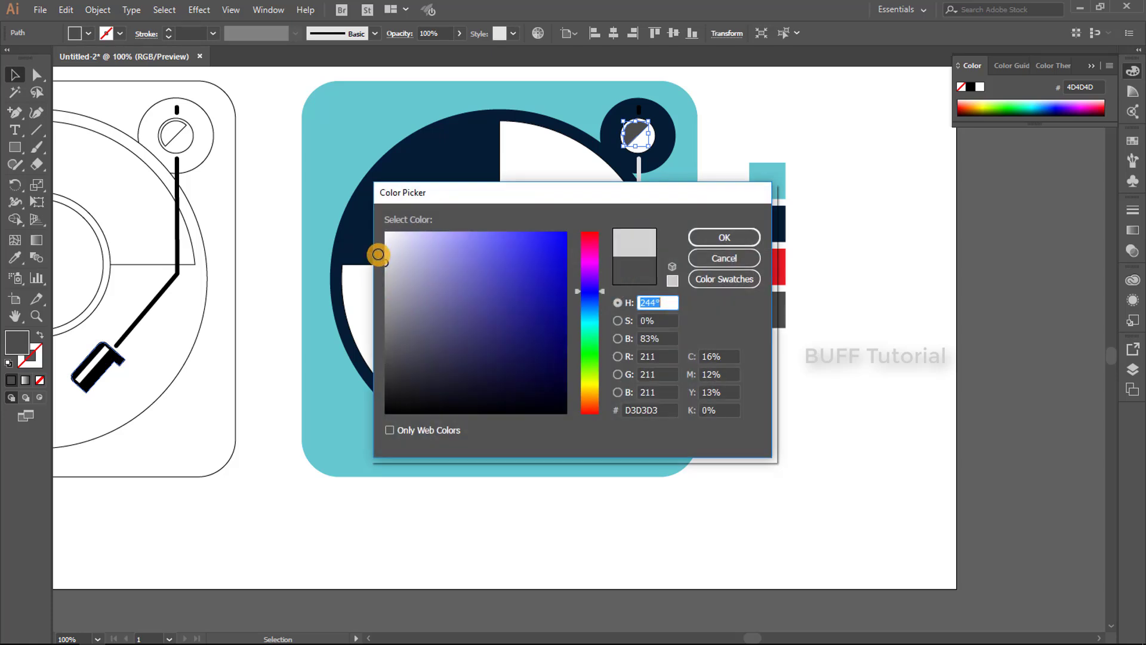
click(724, 237)
click(763, 139)
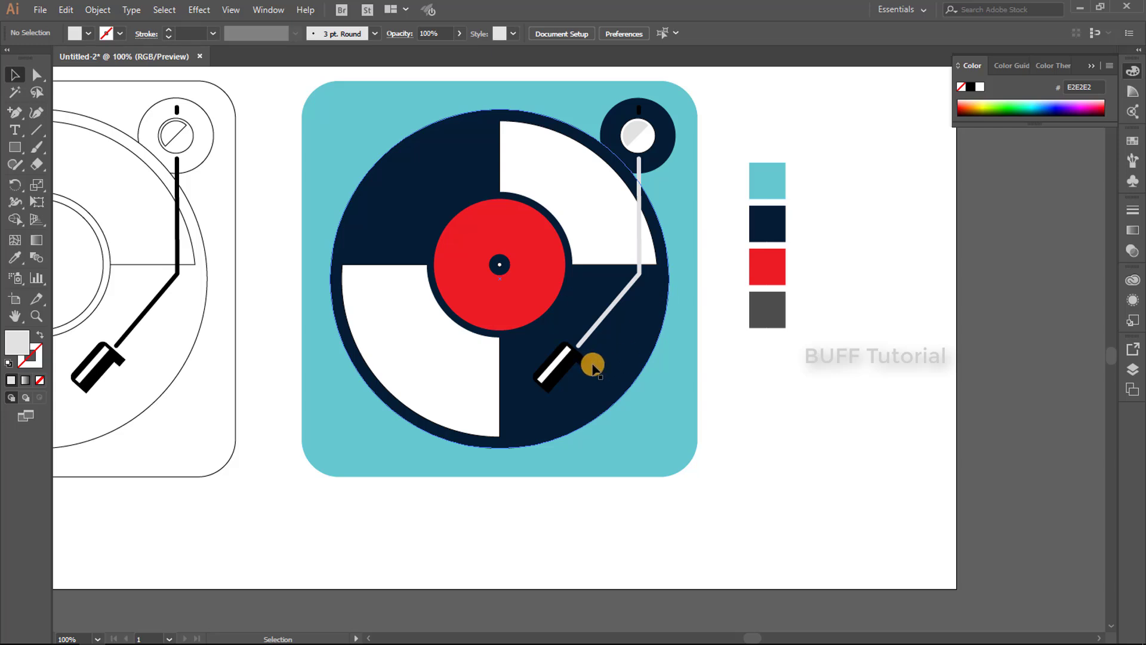
Colour the tonearm cartridge white with a light grey inner rectangle
click(572, 369)
key(i)
click(574, 163)
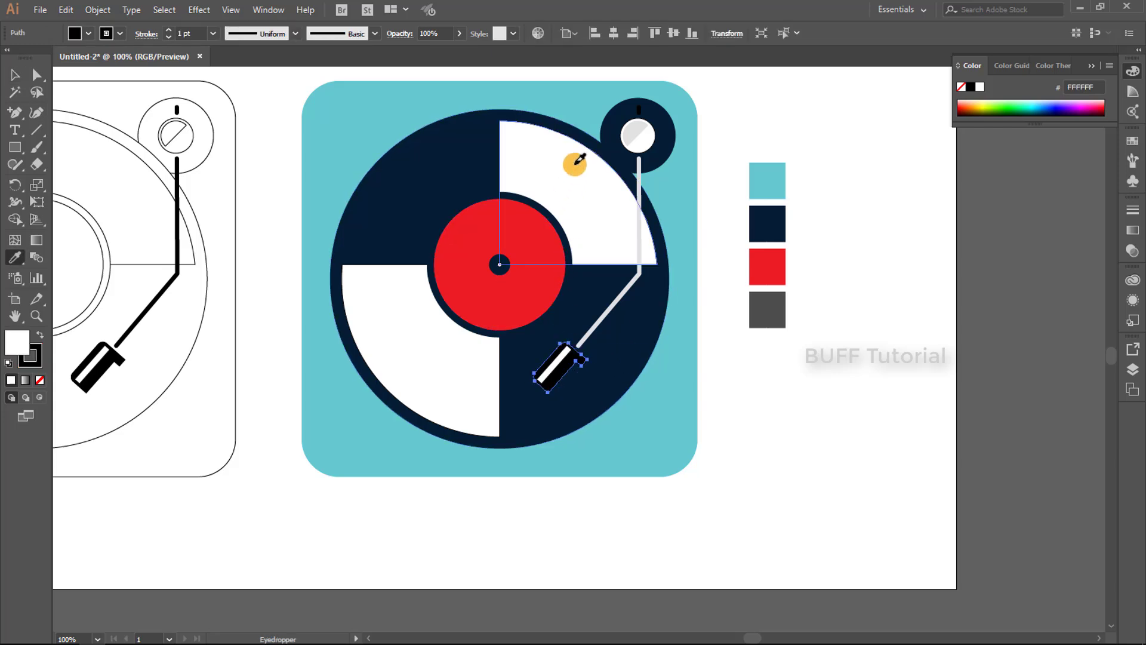
key(v)
click(561, 360)
key(i)
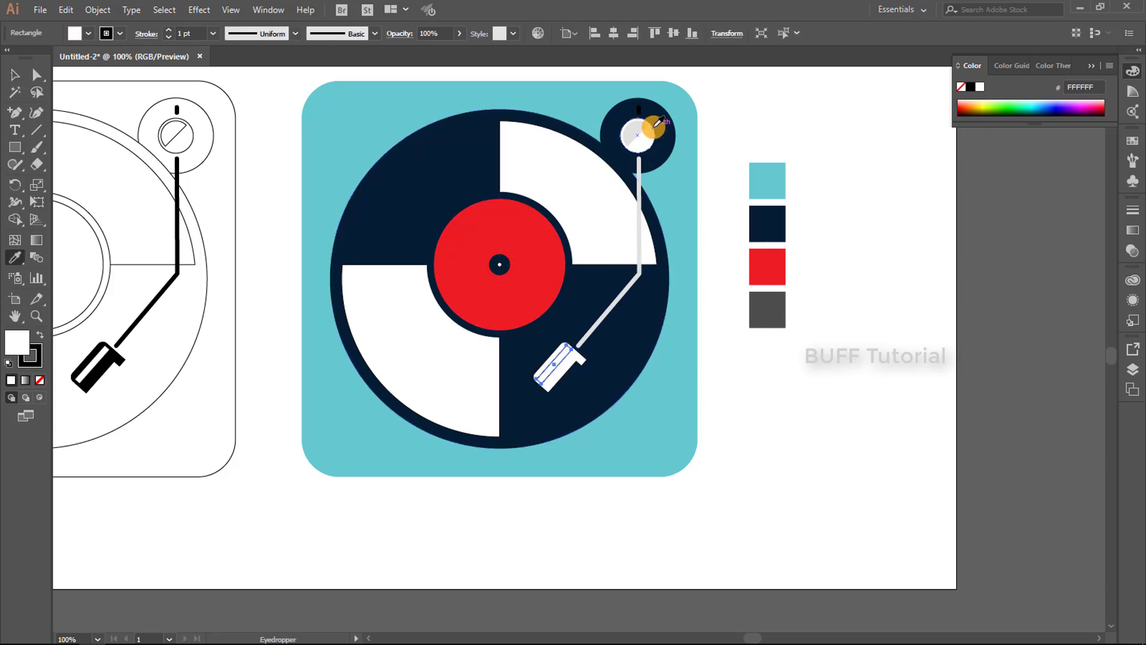
click(631, 126)
key(v)
click(745, 151)
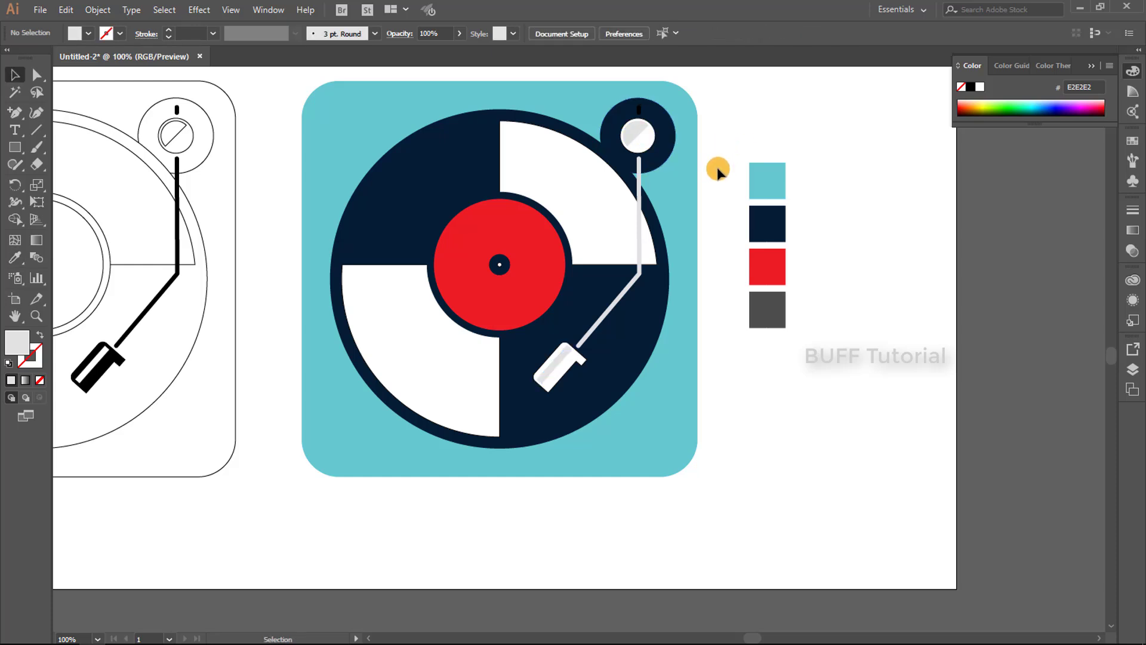
Match the tonearm line to the knob's light grey
click(637, 108)
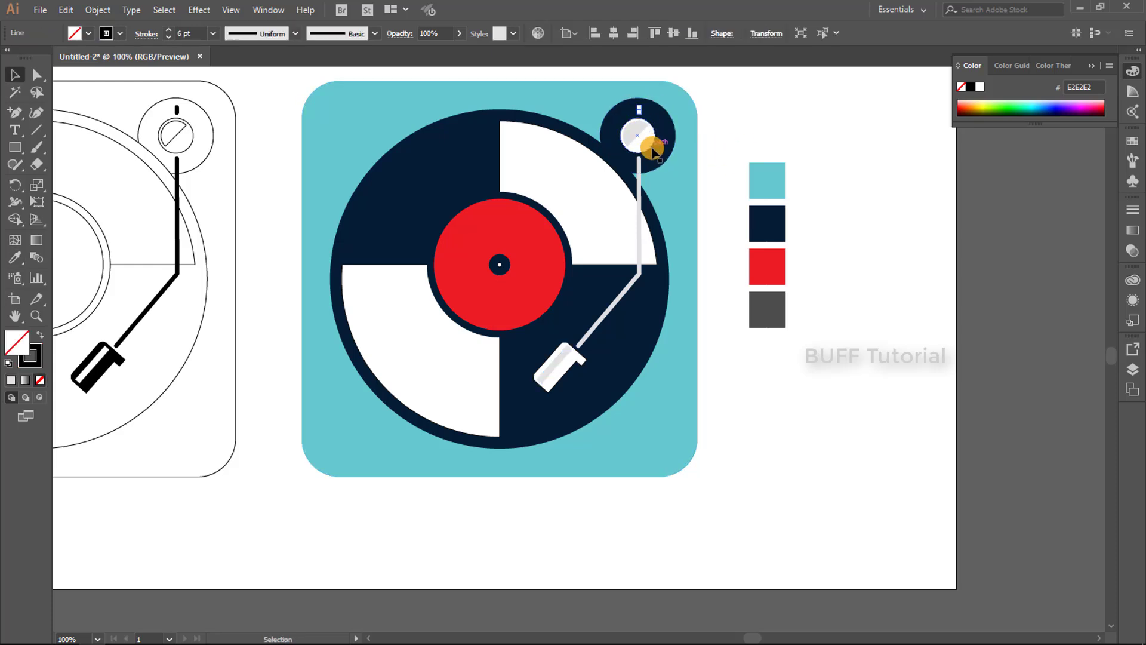
key(i)
click(643, 197)
key(v)
click(785, 128)
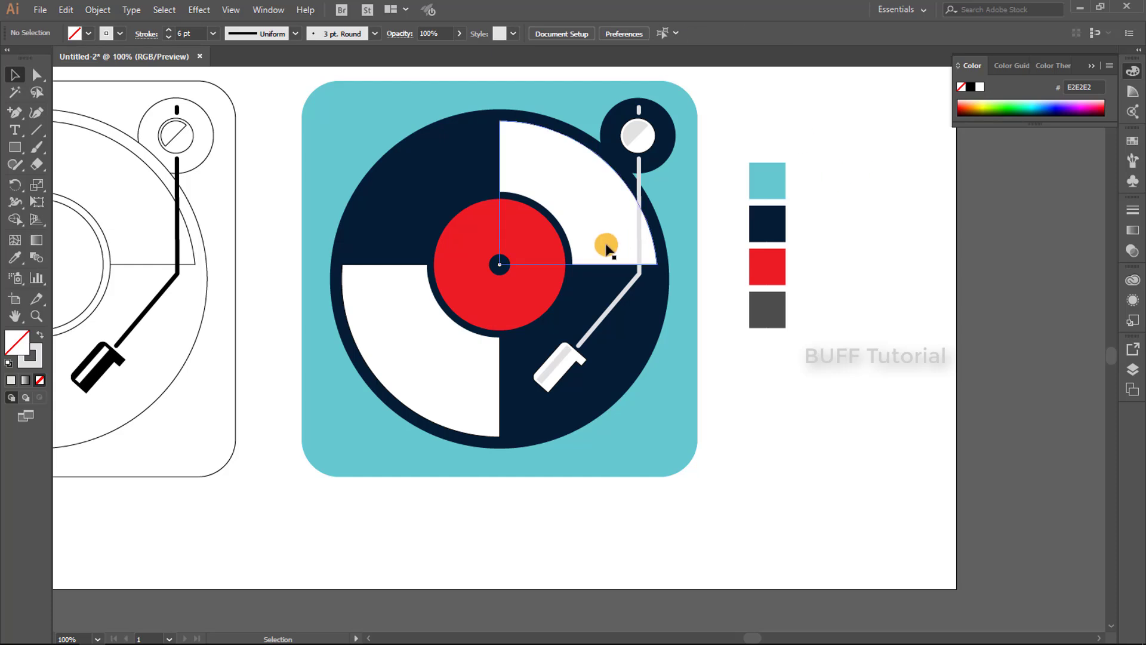
Scale the record's centre circle to about 10.7 pt and set its stroke to None
click(500, 264)
scroll(500, 264, up, 2)
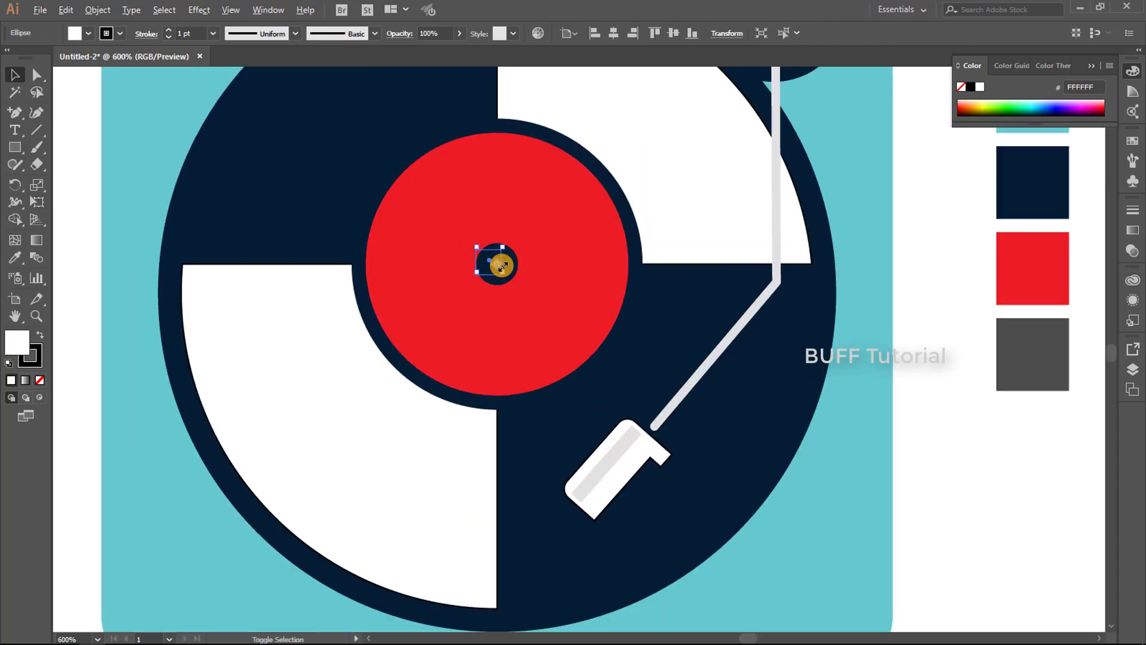
scroll(501, 265, up, 2)
drag(501, 266, 512, 283)
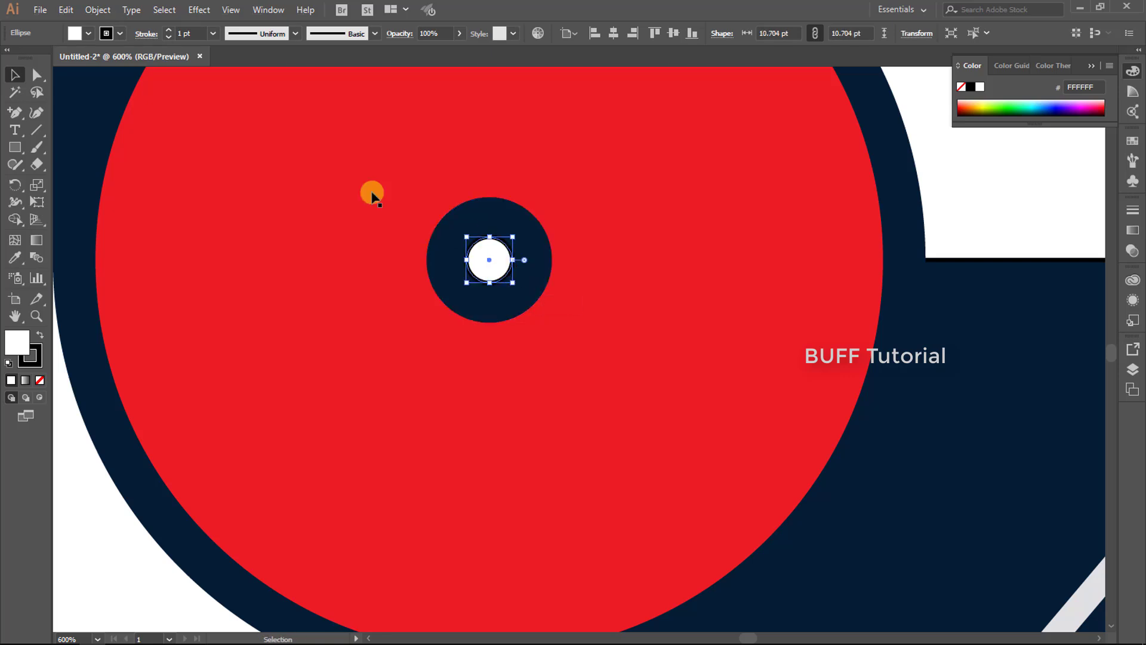
click(120, 34)
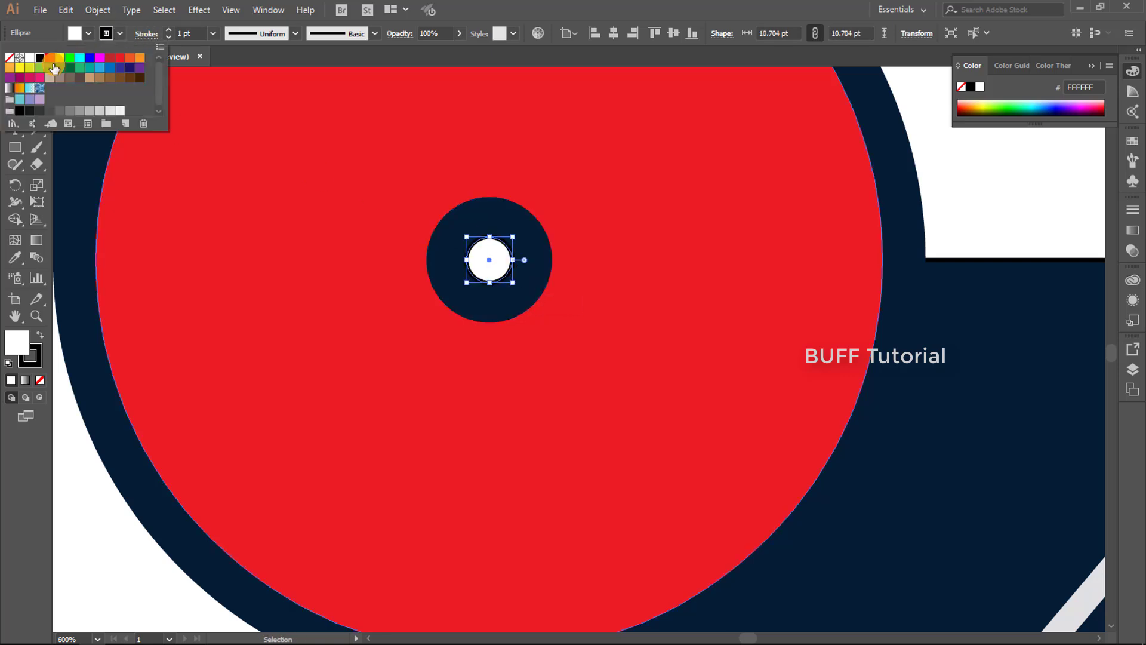
click(9, 58)
key(Escape)
scroll(556, 258, down, 4)
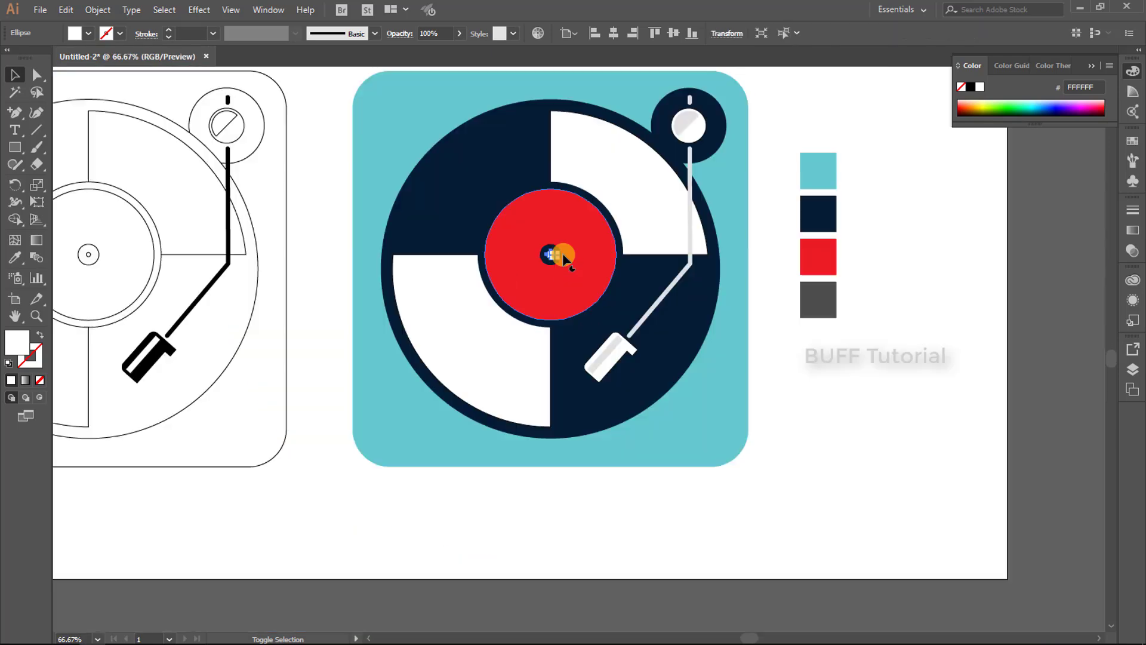
scroll(556, 258, down, 2)
click(810, 378)
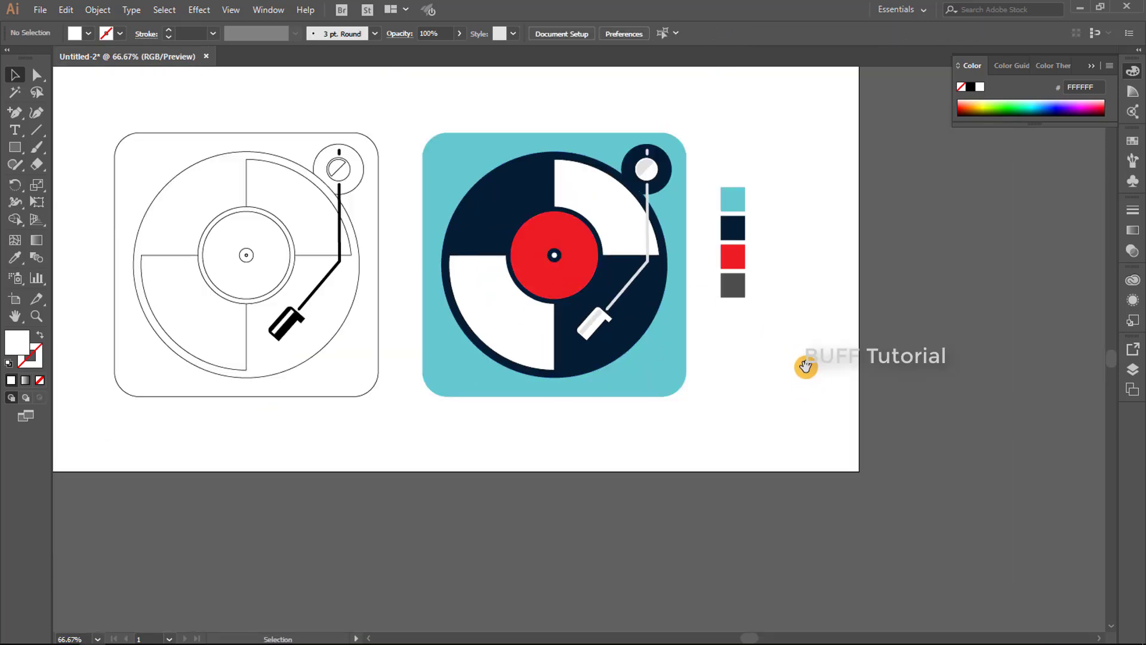
drag(805, 366, 794, 375)
mouse_move(747, 169)
mouse_down()
mouse_move(719, 328)
mouse_move(742, 287)
mouse_move(739, 263)
mouse_up()
click(711, 158)
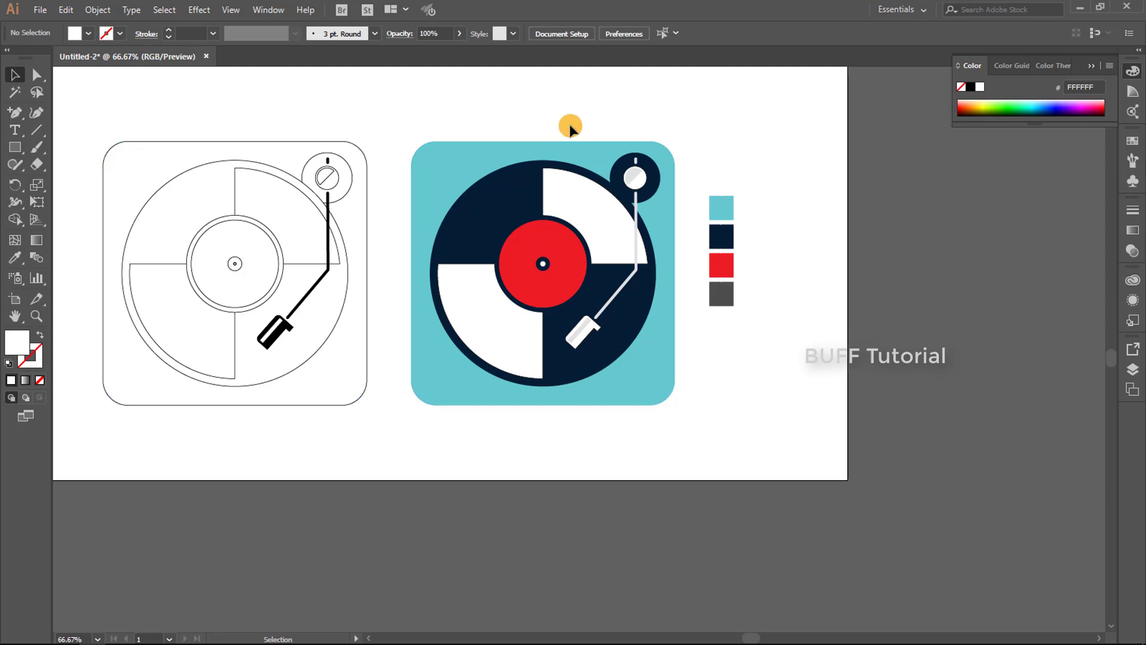
click(669, 251)
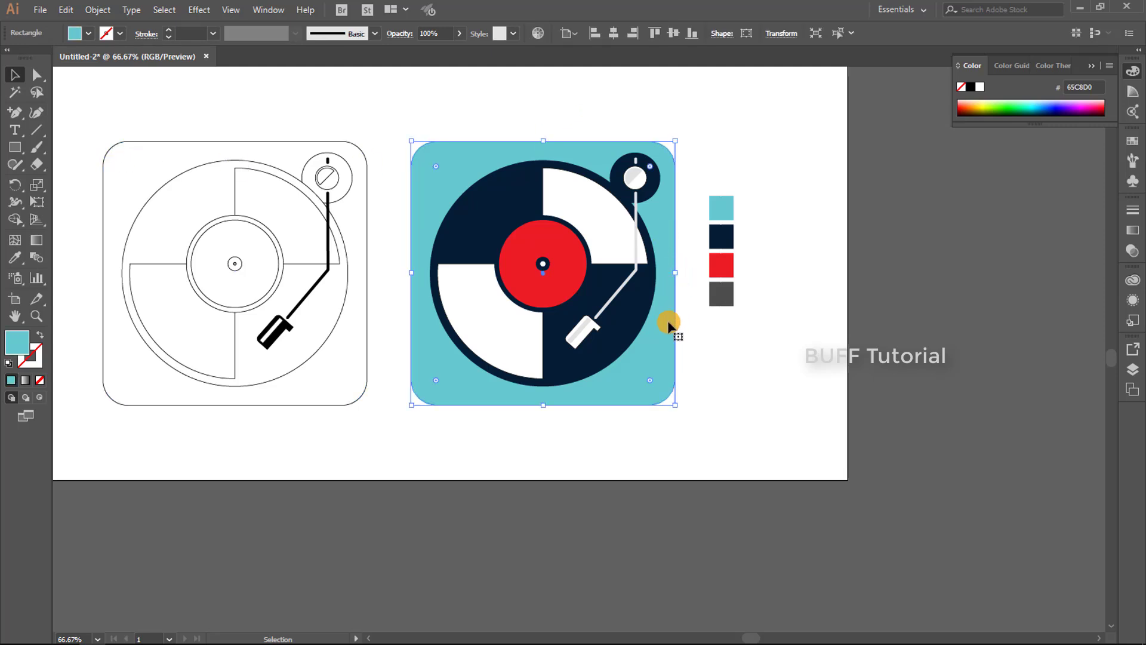
Copy the teal rounded square and paste it in front, exactly over the original
click(93, 10)
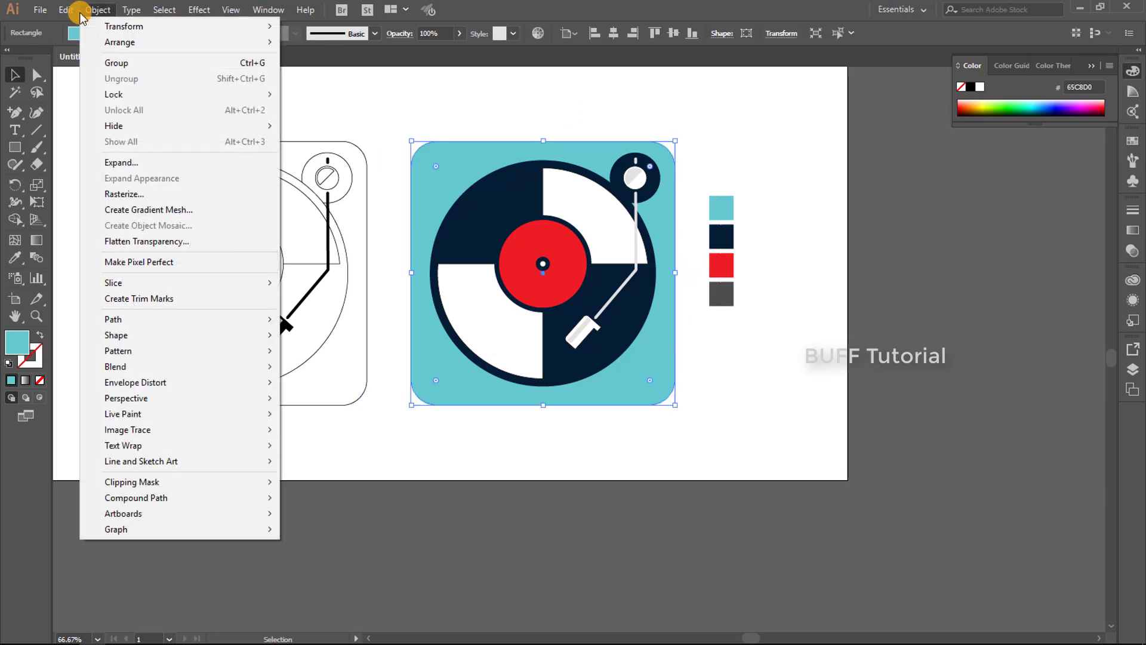
click(87, 78)
click(66, 10)
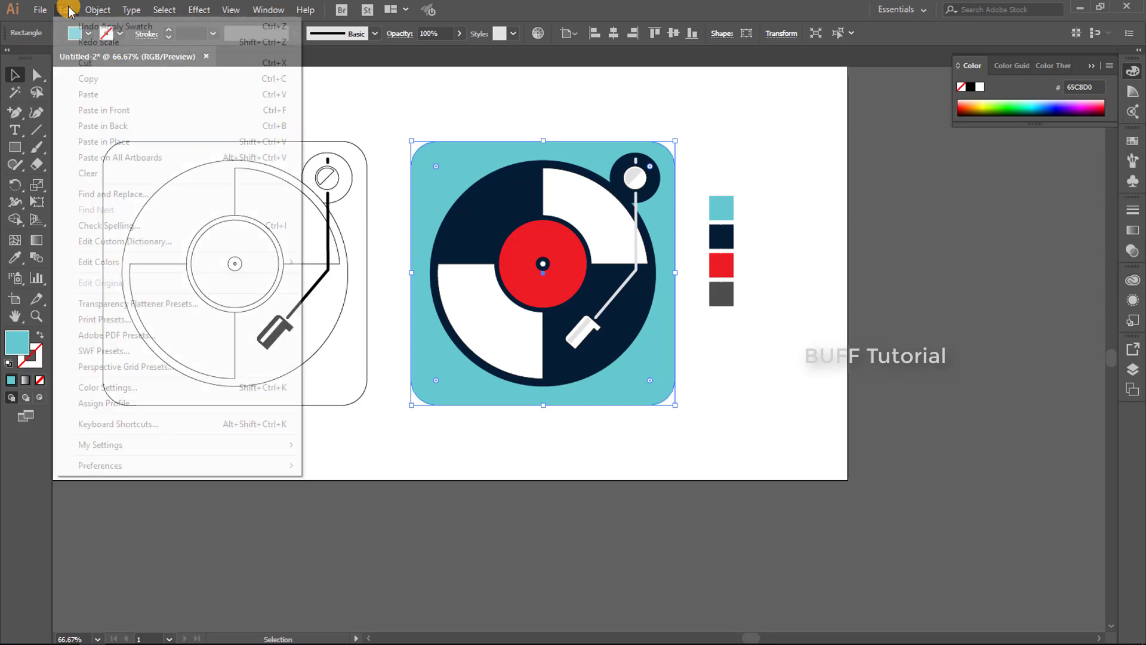
click(113, 141)
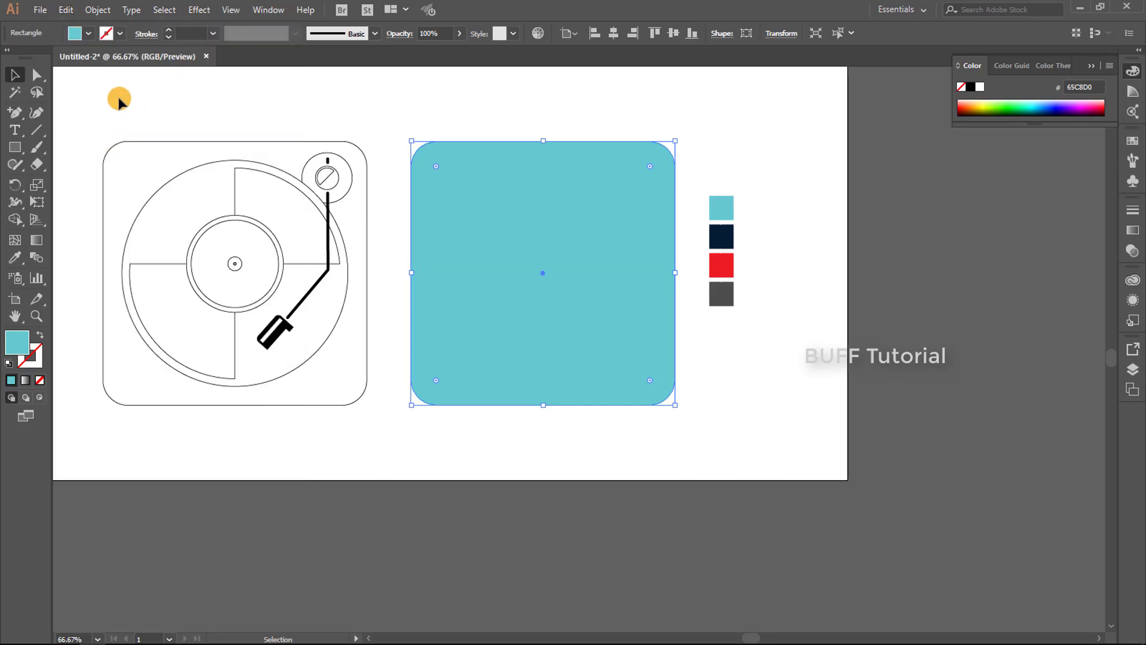
click(34, 134)
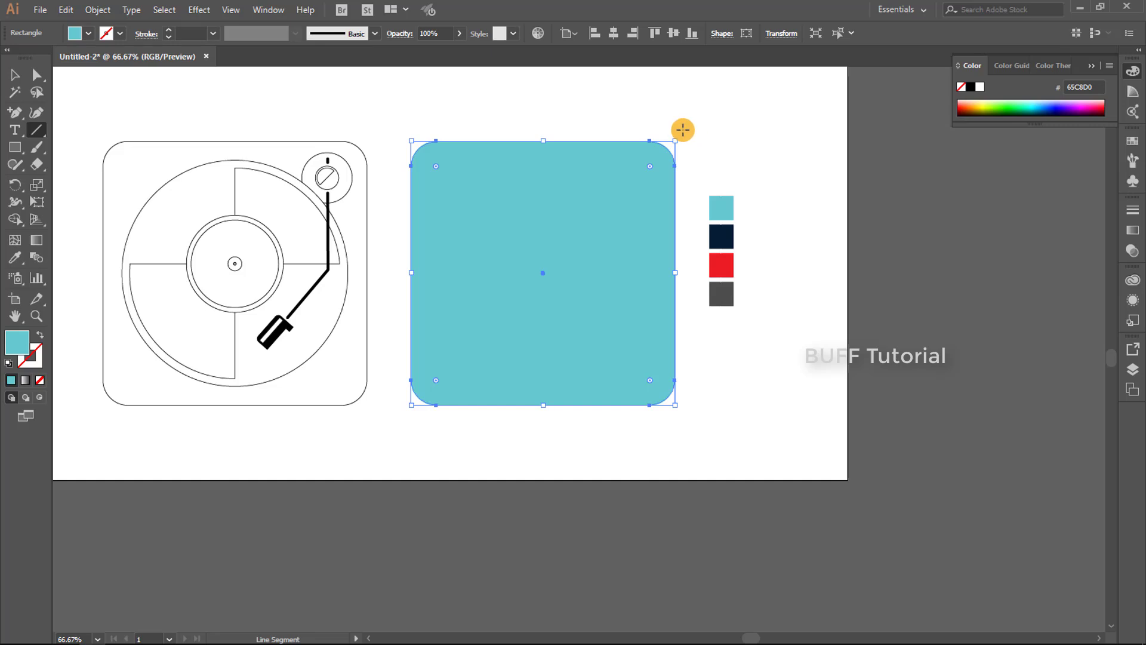
Draw a corner-to-corner diagonal line and try a Pathfinder trim of the square copy
drag(684, 131, 357, 456)
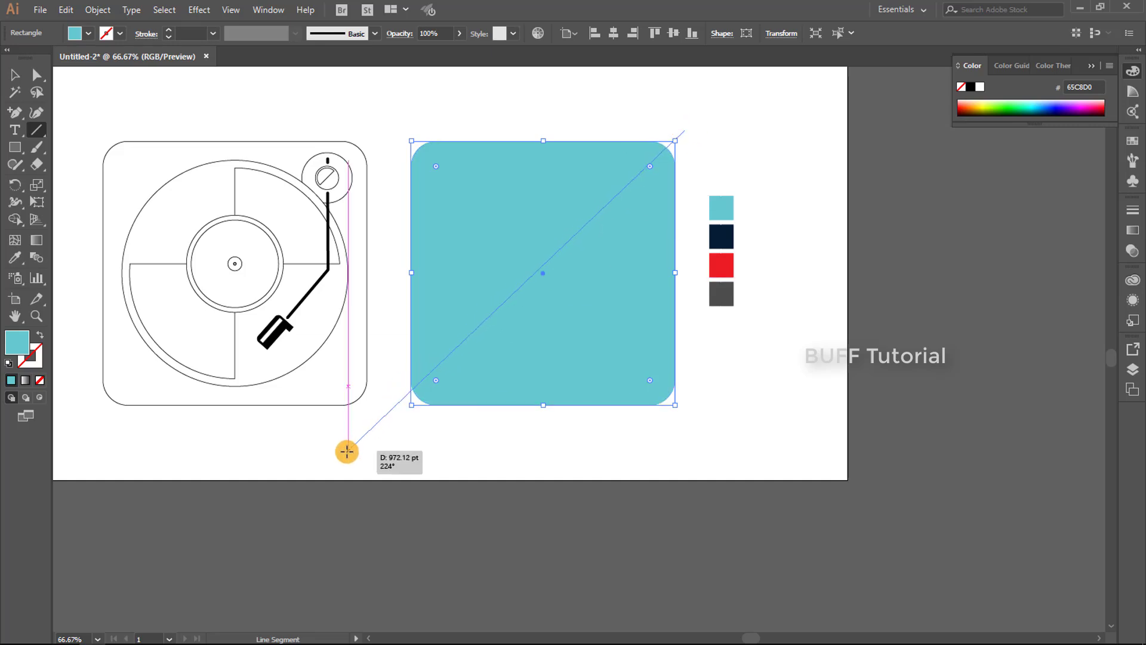
key(v)
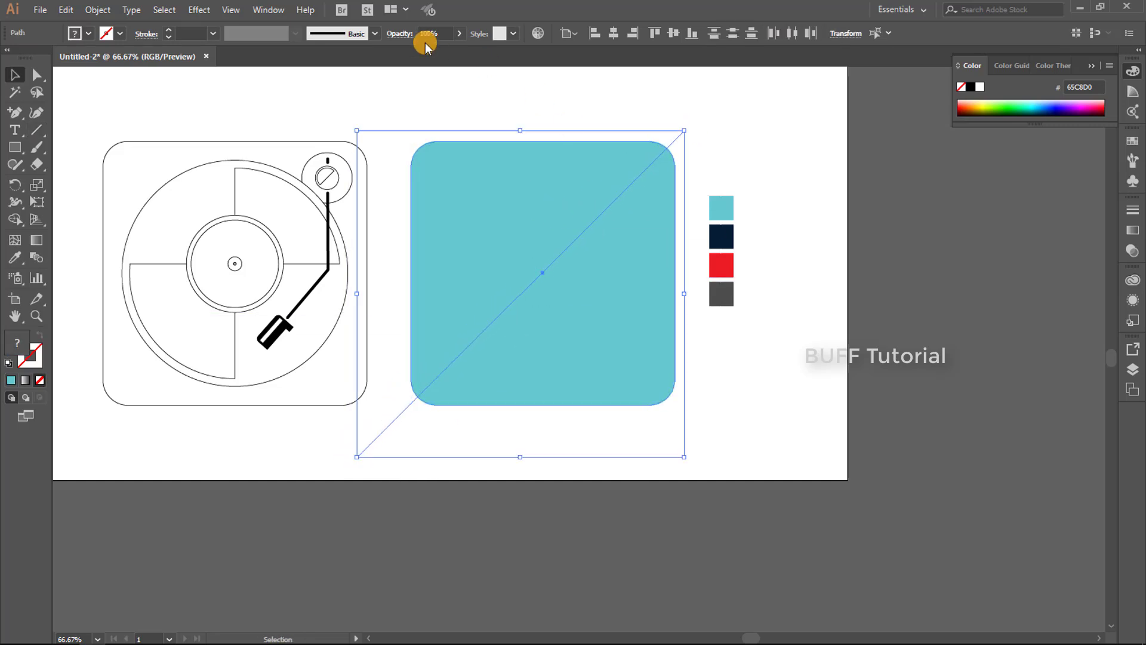
click(254, 11)
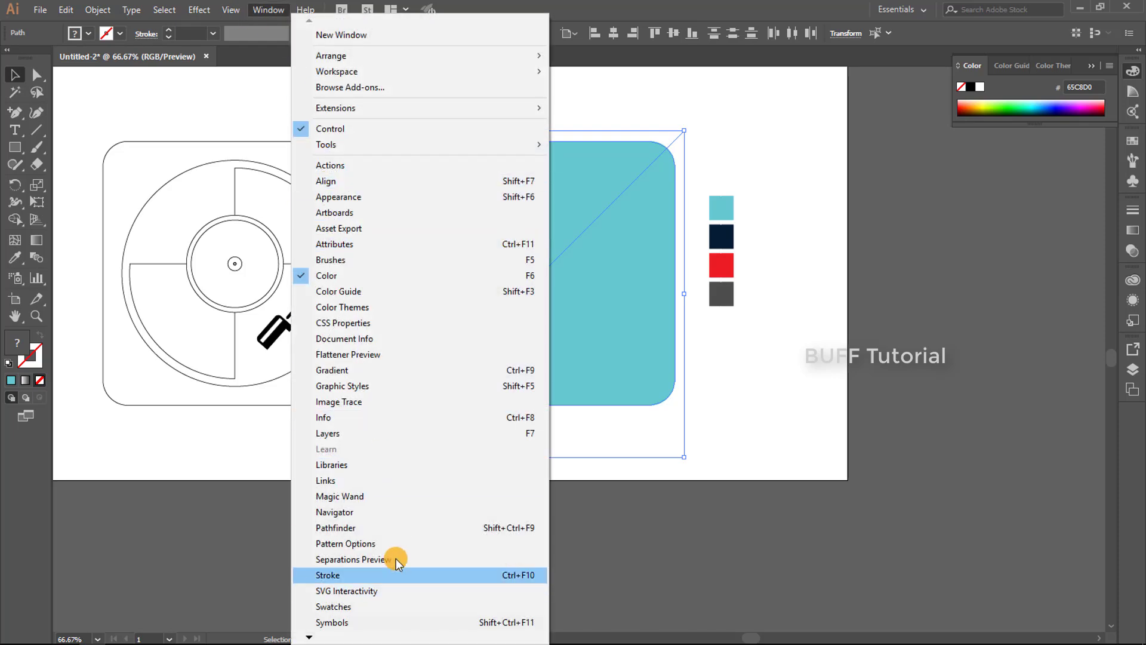
click(396, 525)
click(884, 213)
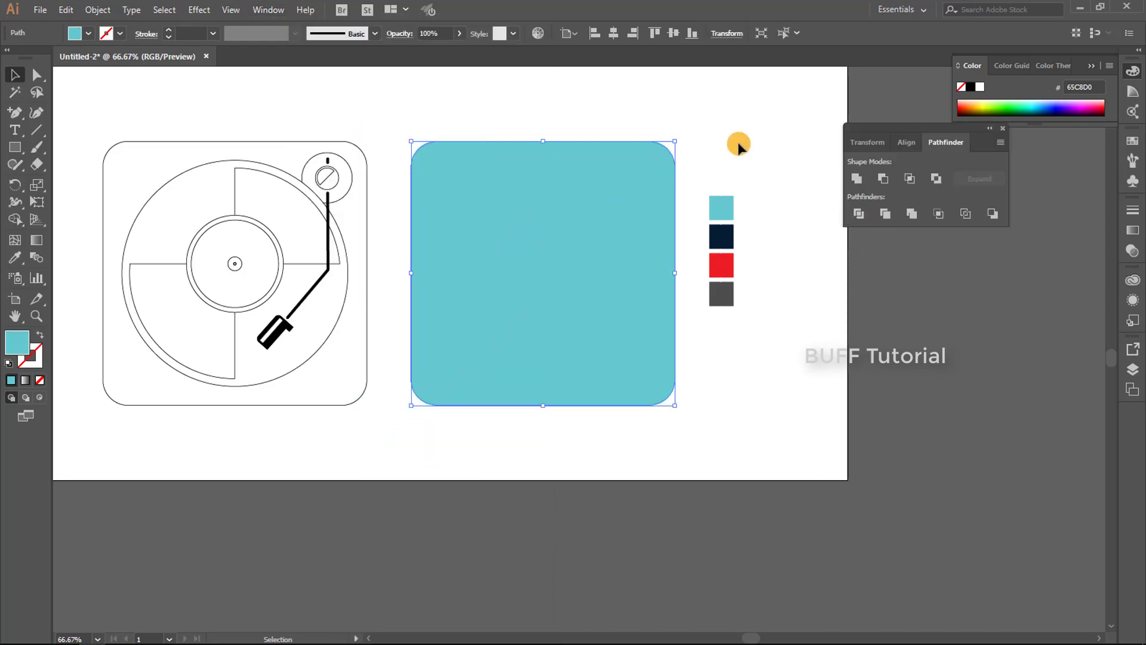
right_click(615, 168)
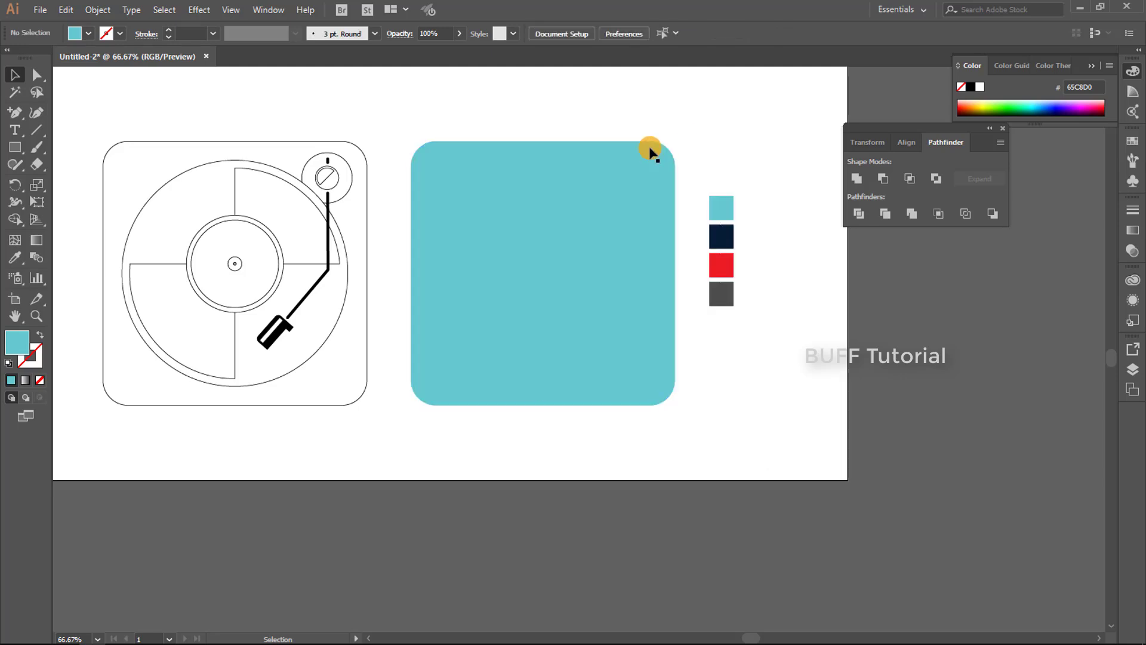
drag(600, 168, 613, 292)
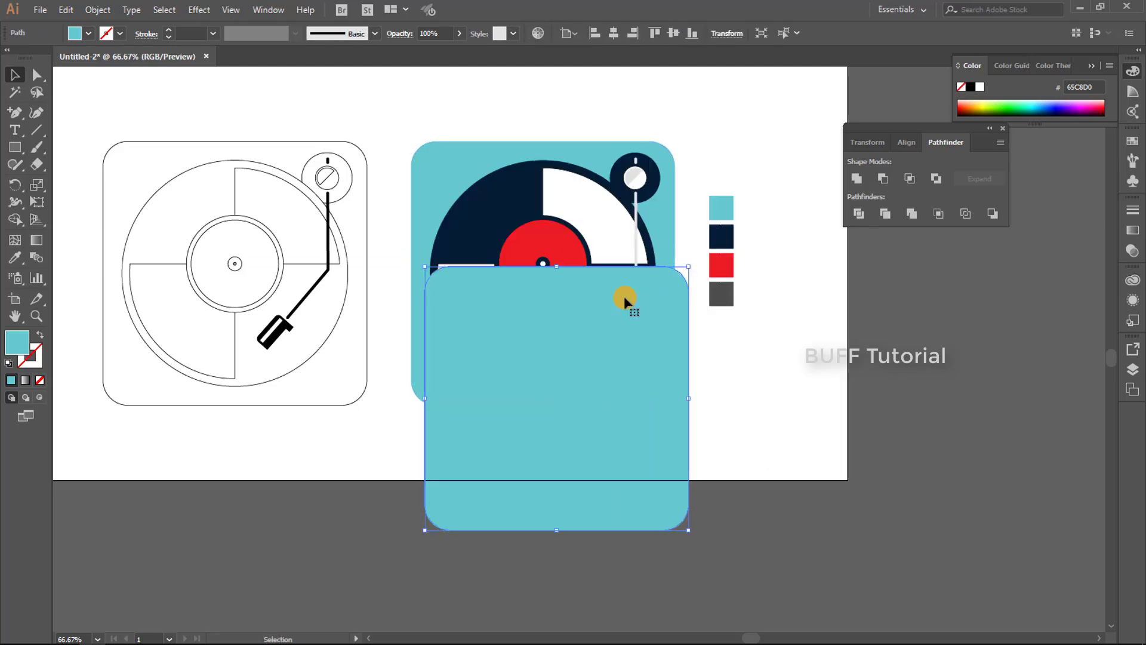
right_click(624, 297)
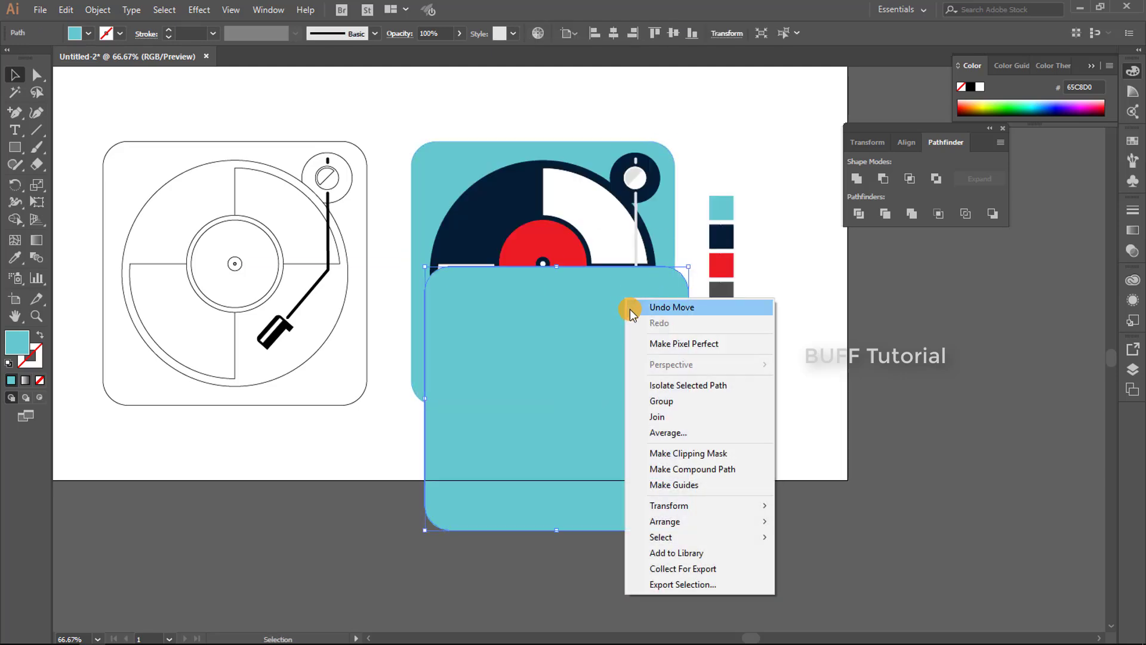
click(632, 267)
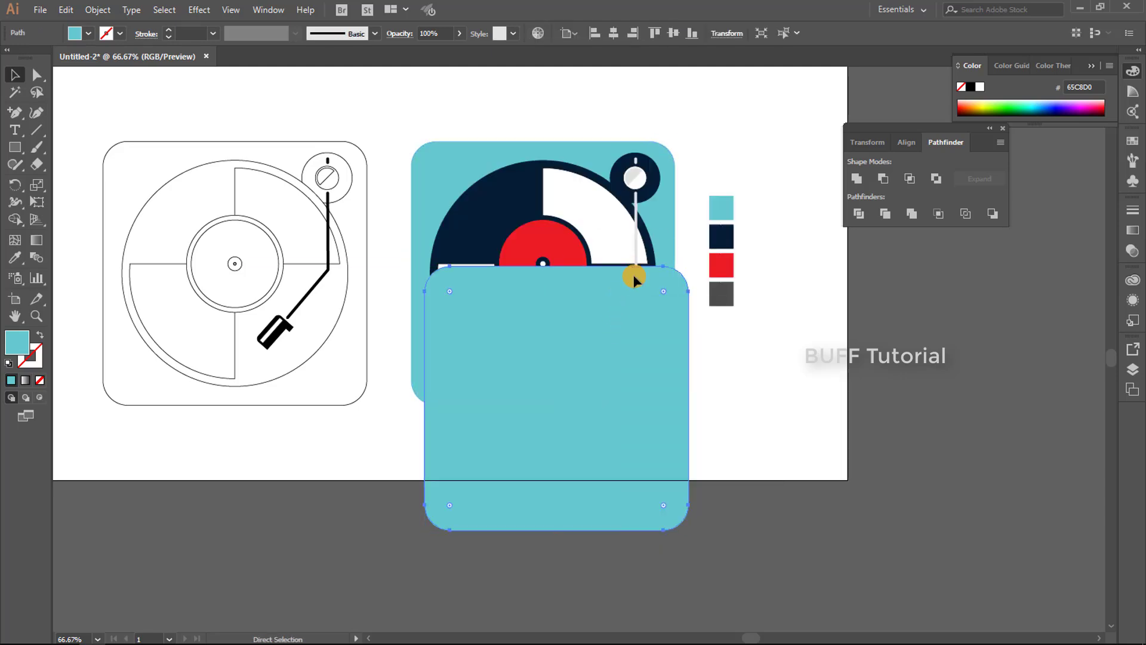
Undo the trim and divide the copied teal square along the diagonal line
key(ctrl+z)
click(752, 159)
click(641, 222)
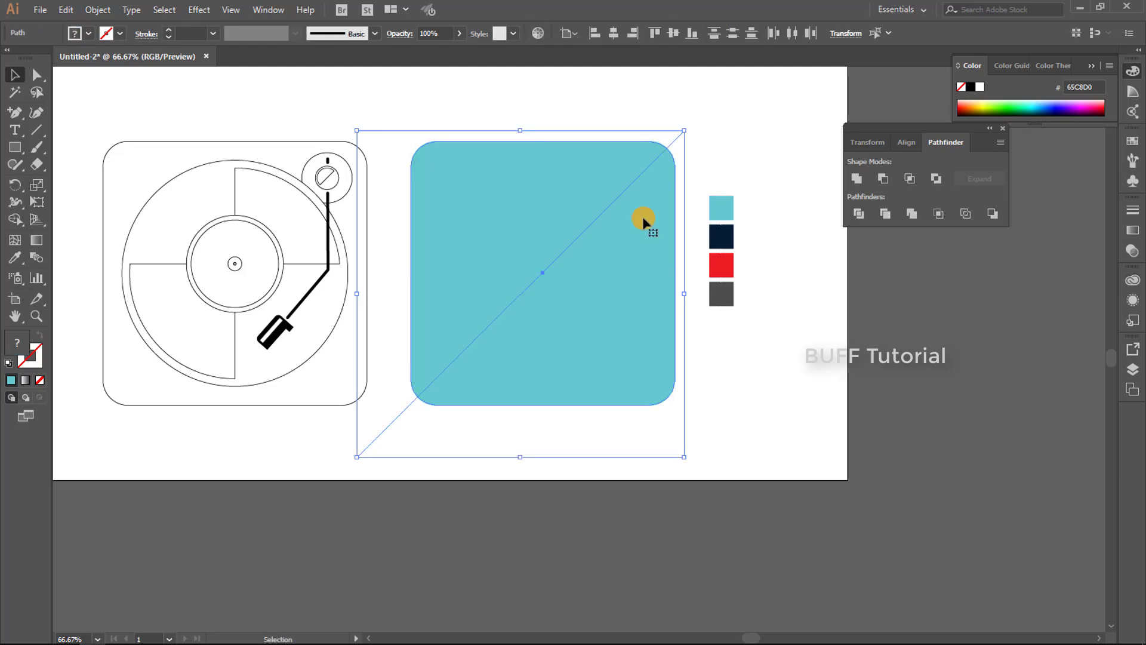
key(Delete)
click(590, 174)
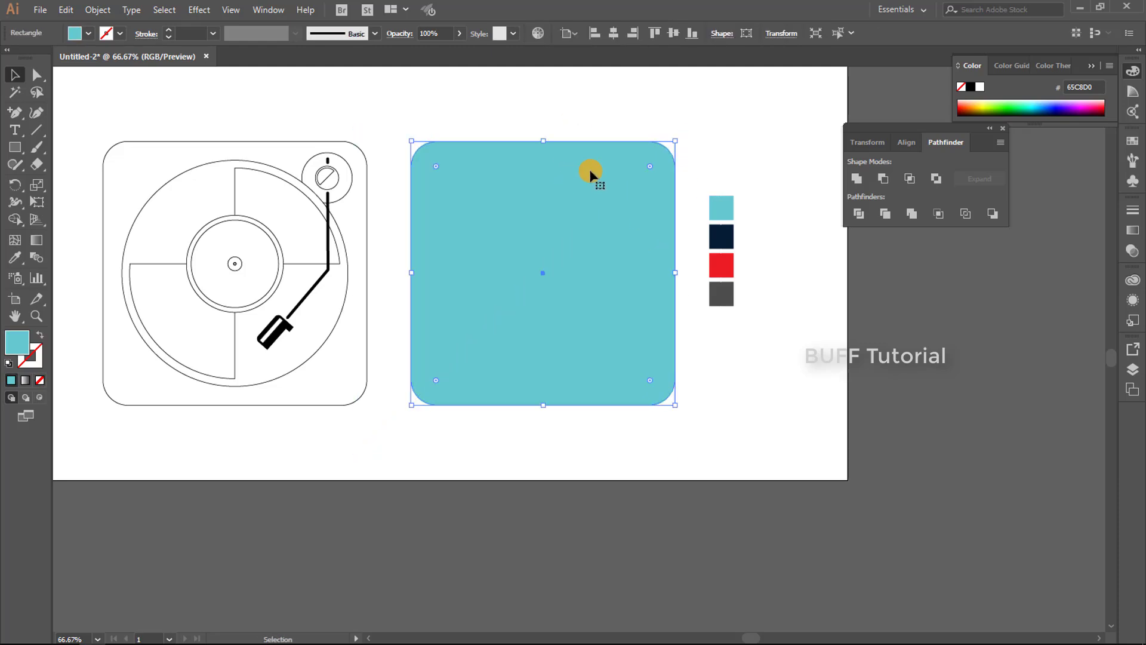
shift+click(660, 154)
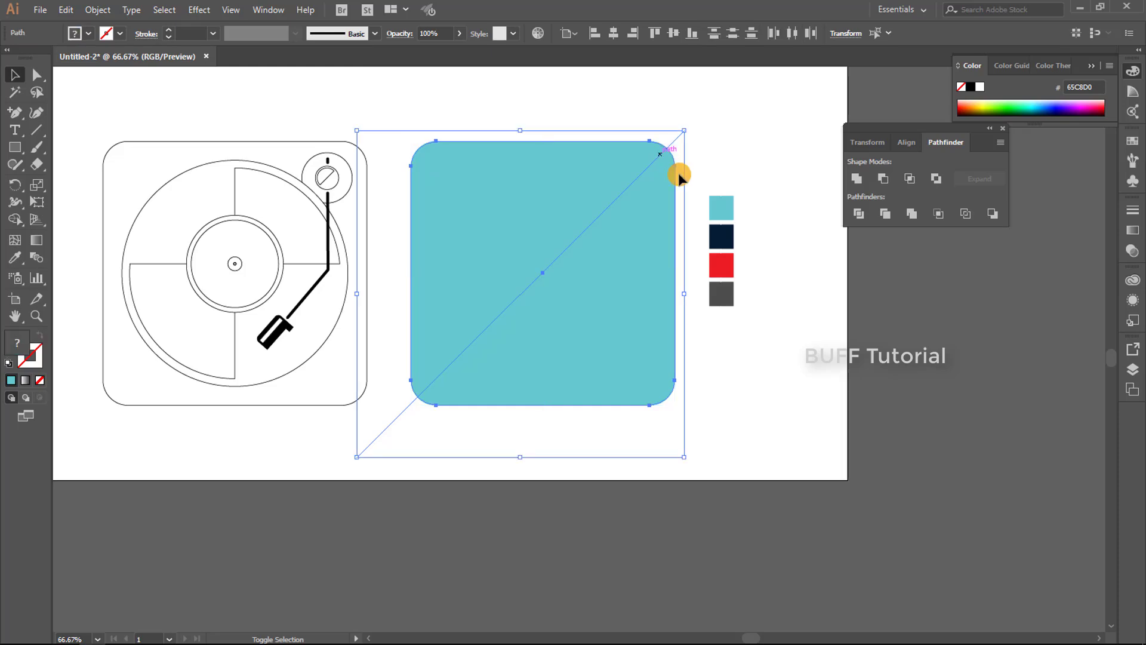
click(869, 216)
Ungroup the divided triangles and delete the upper-left one
click(729, 146)
click(642, 171)
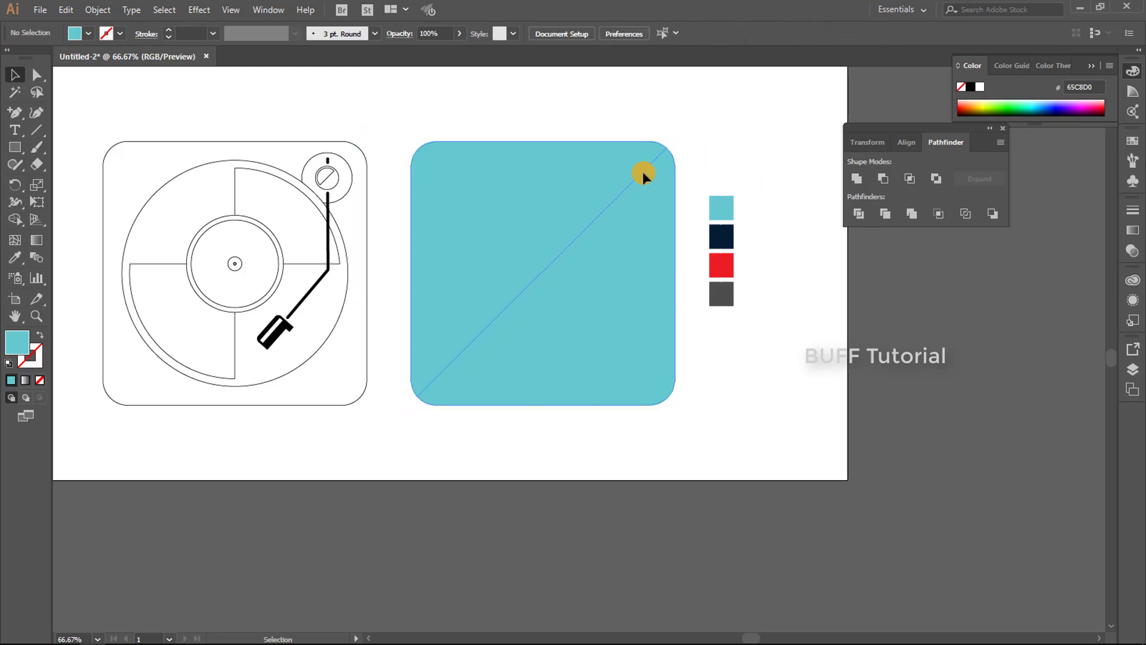
right_click(642, 170)
click(686, 276)
click(549, 156)
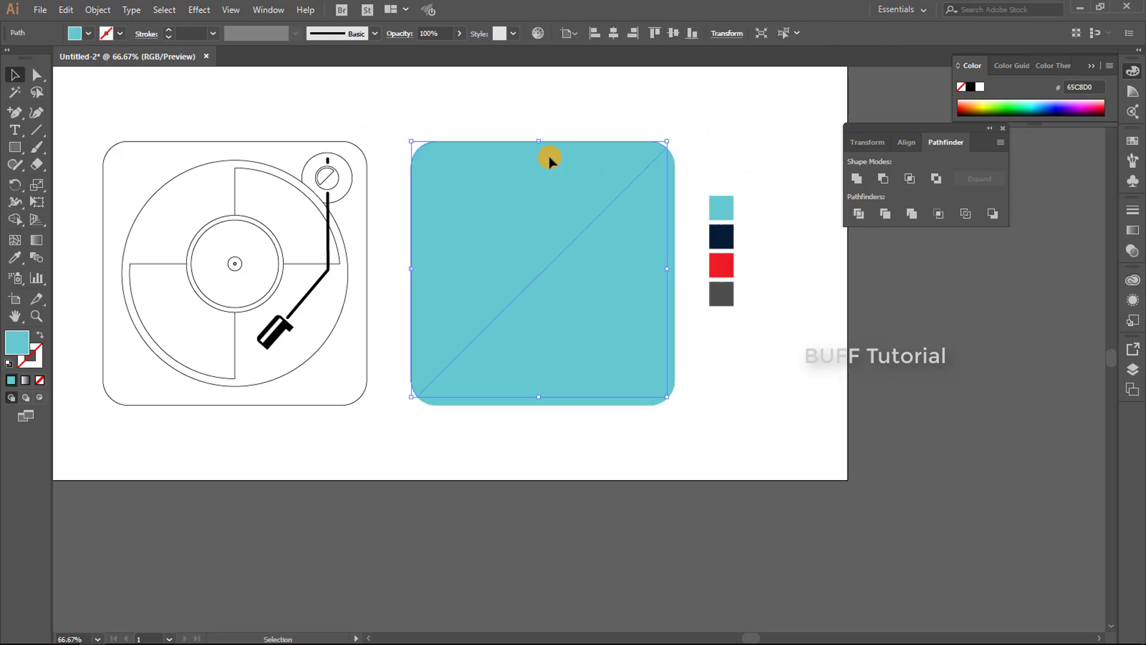
key(Delete)
click(624, 221)
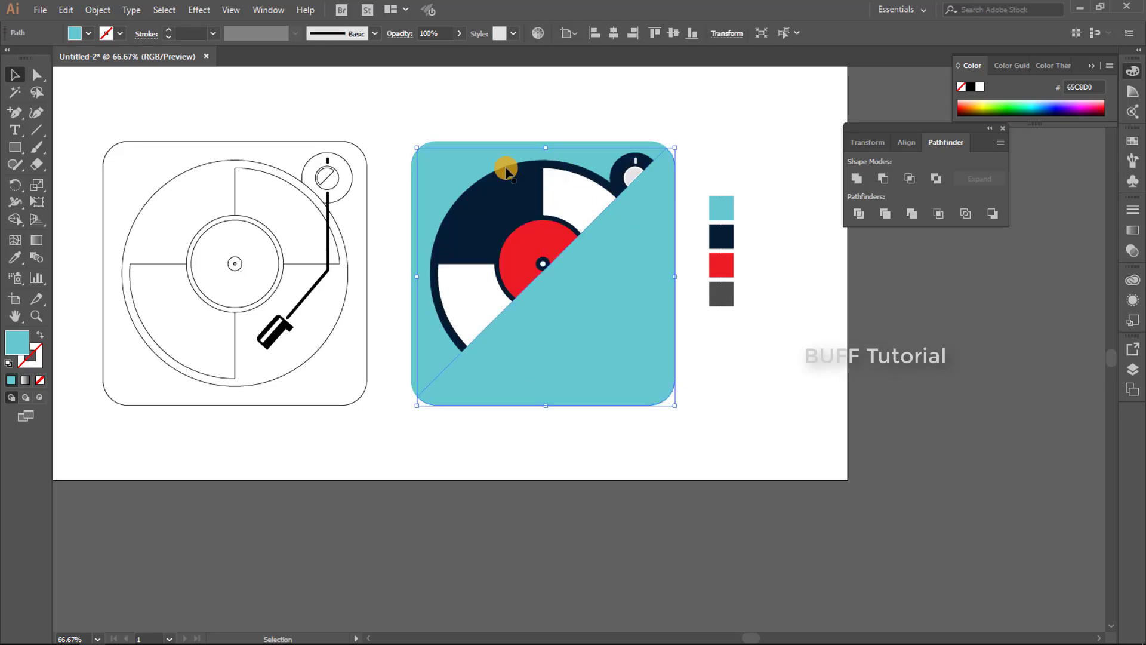
Fill the lower-right triangle black and change its blending mode in Transparency options
click(86, 34)
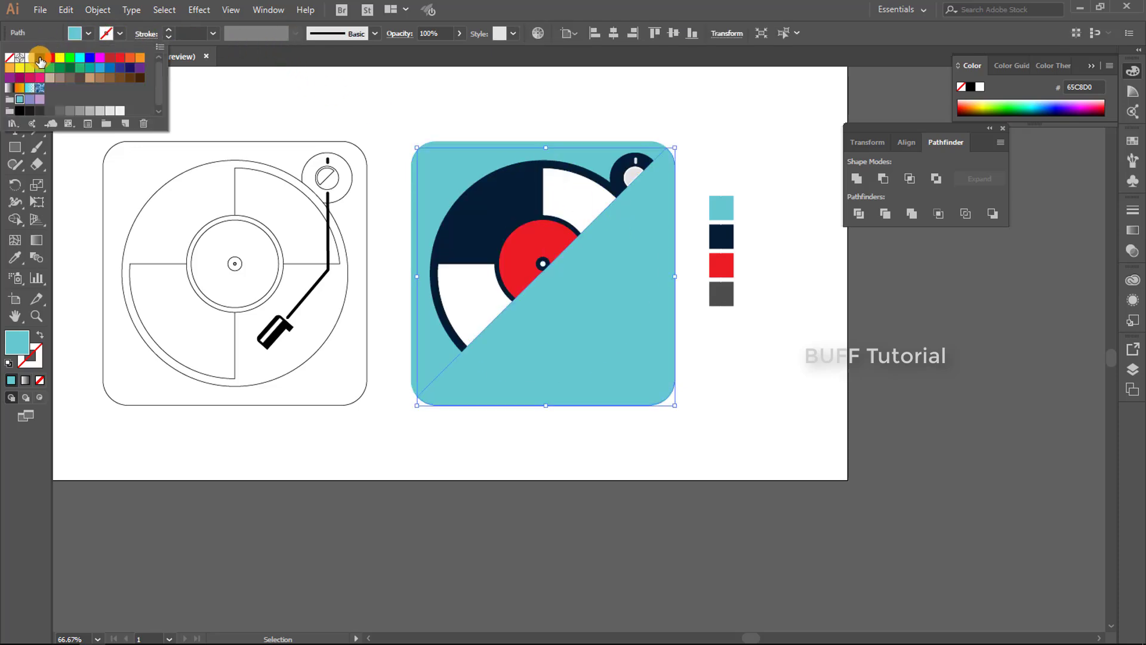
click(40, 58)
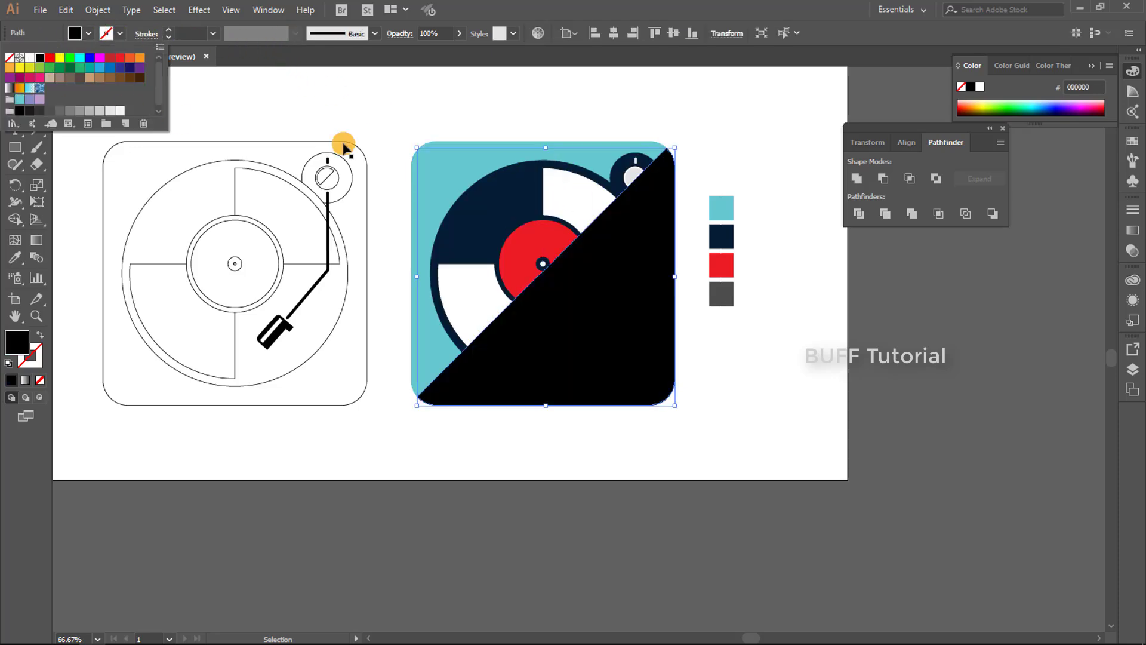
click(398, 34)
click(275, 57)
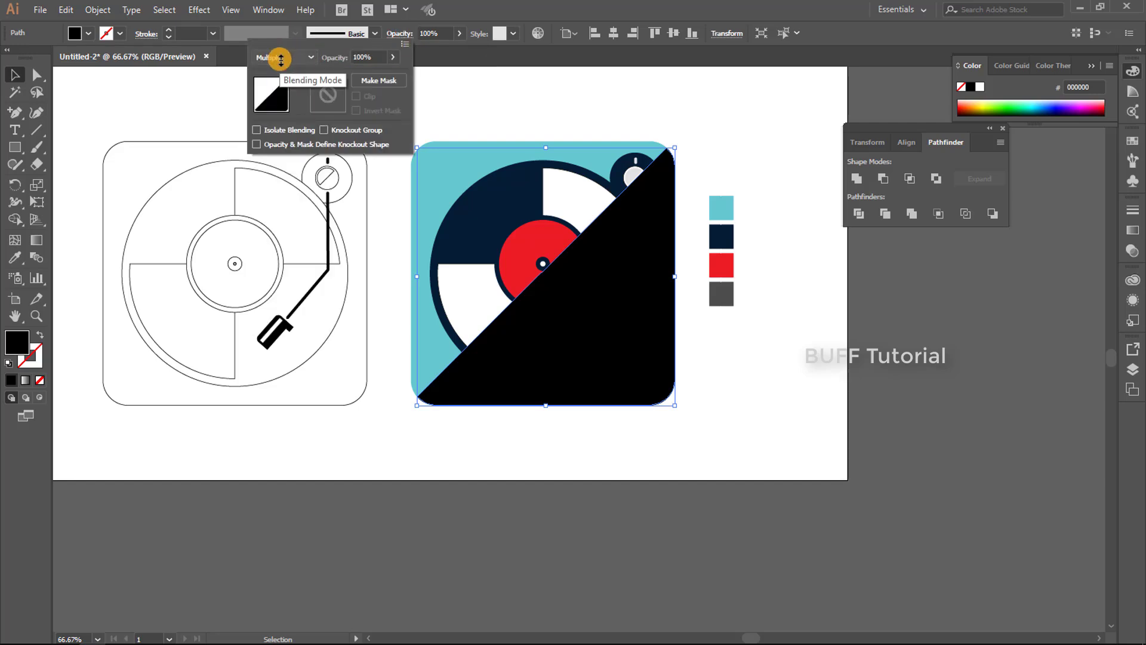
scroll(280, 59, down, 1)
scroll(281, 60, down, 2)
scroll(281, 59, down, 2)
scroll(281, 59, down, 1)
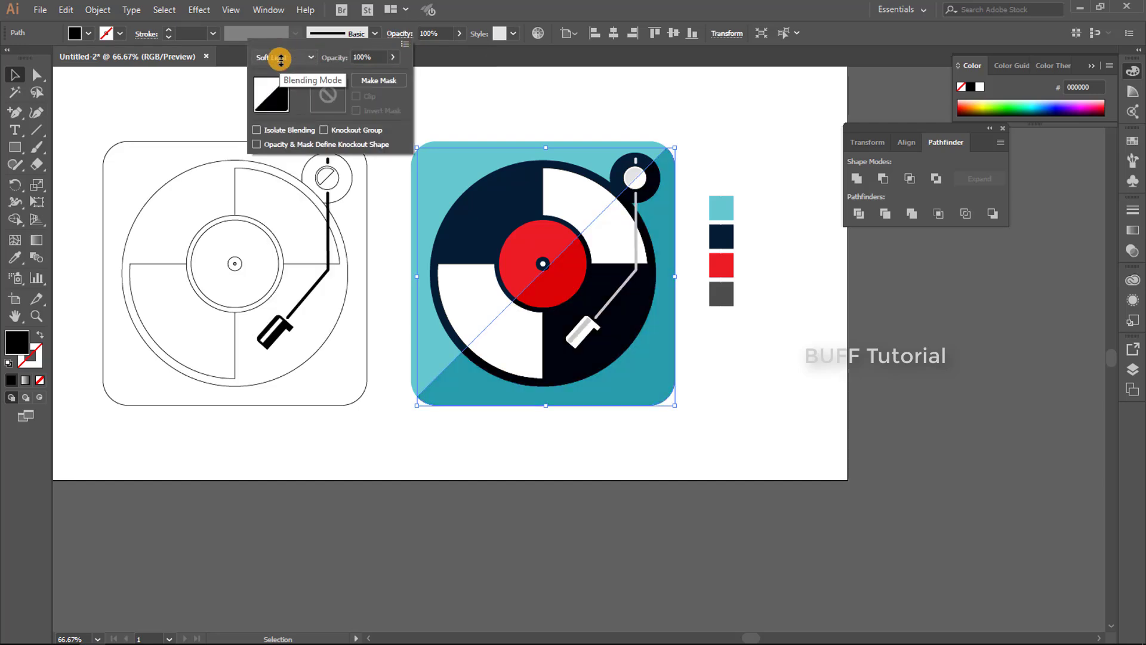
scroll(280, 59, down, 1)
Lower the shadow triangle's opacity to 21% for a subtle long shadow
click(607, 95)
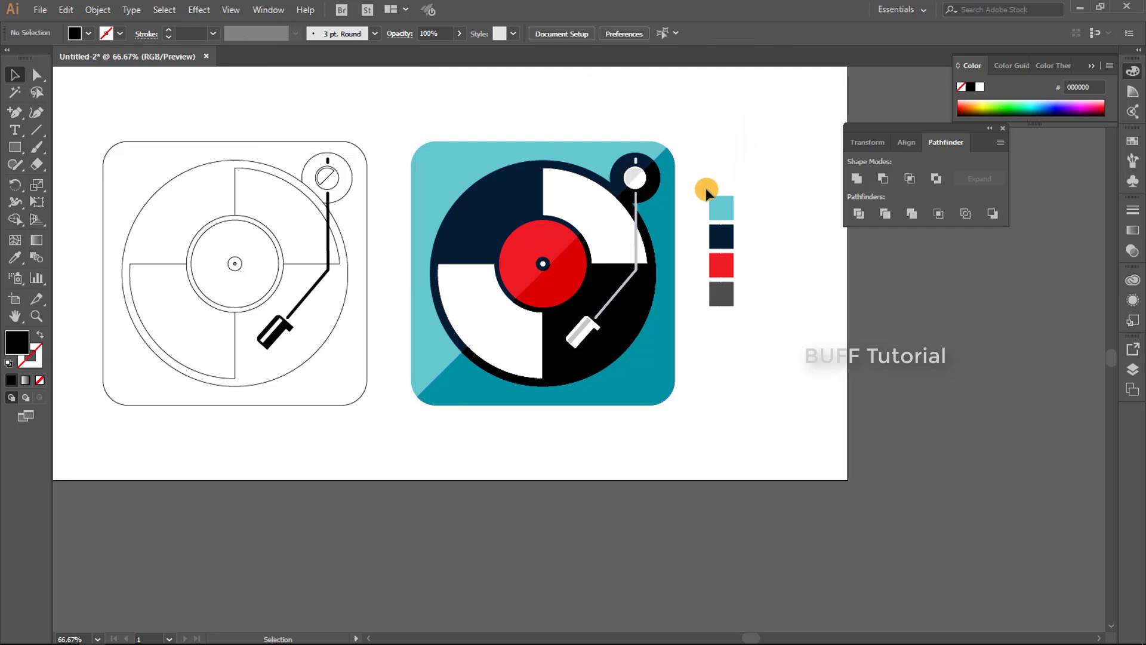
click(668, 203)
click(459, 34)
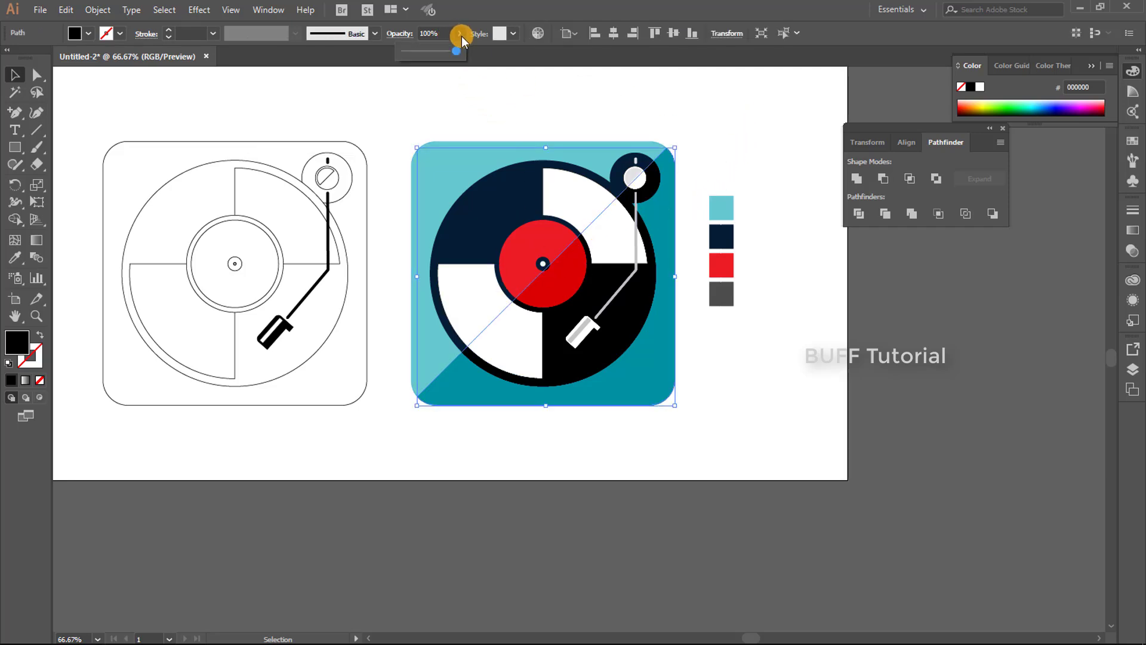
drag(428, 55, 424, 54)
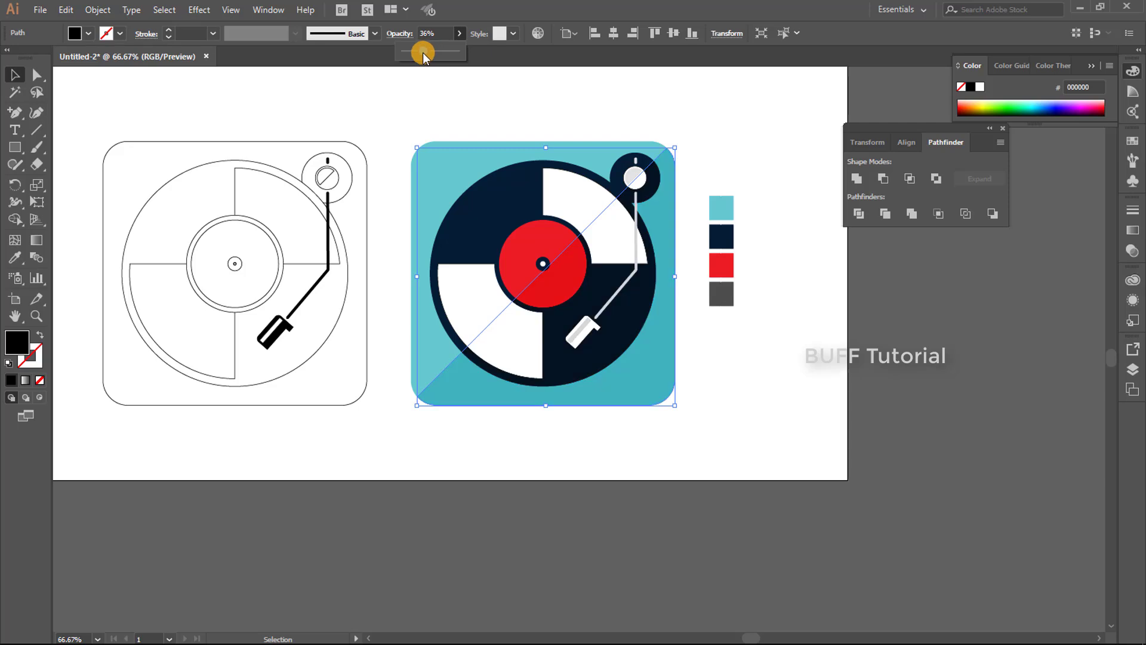
click(768, 116)
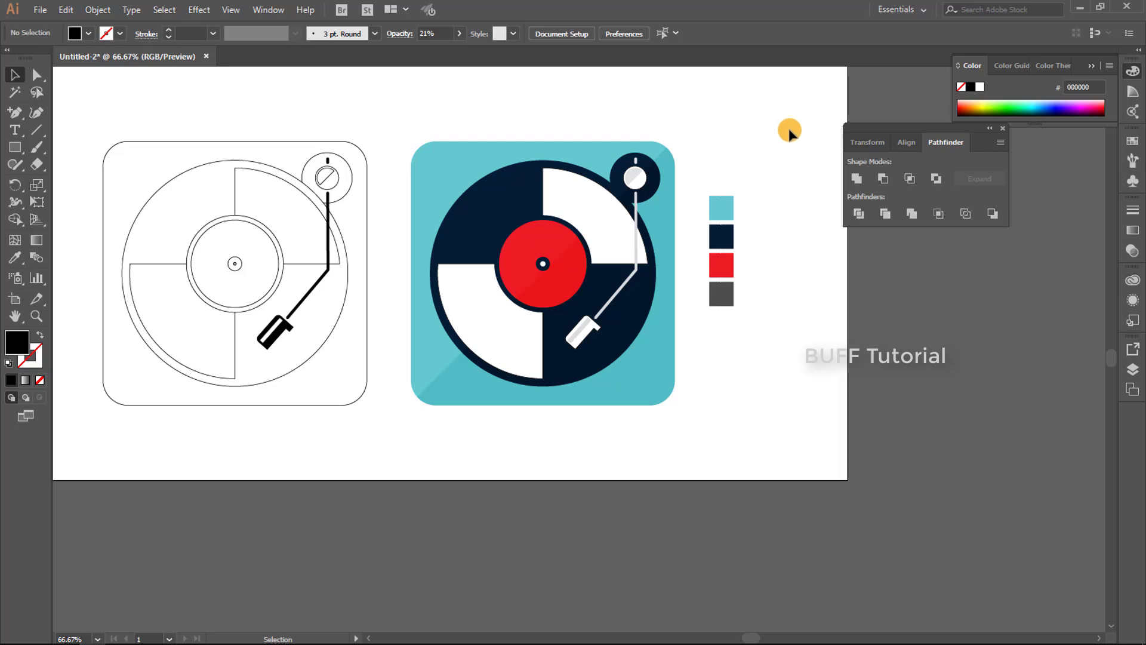
Move the Pathfinder panels aside and preview both turntable icons zoomed in full-screen
drag(785, 136, 796, 146)
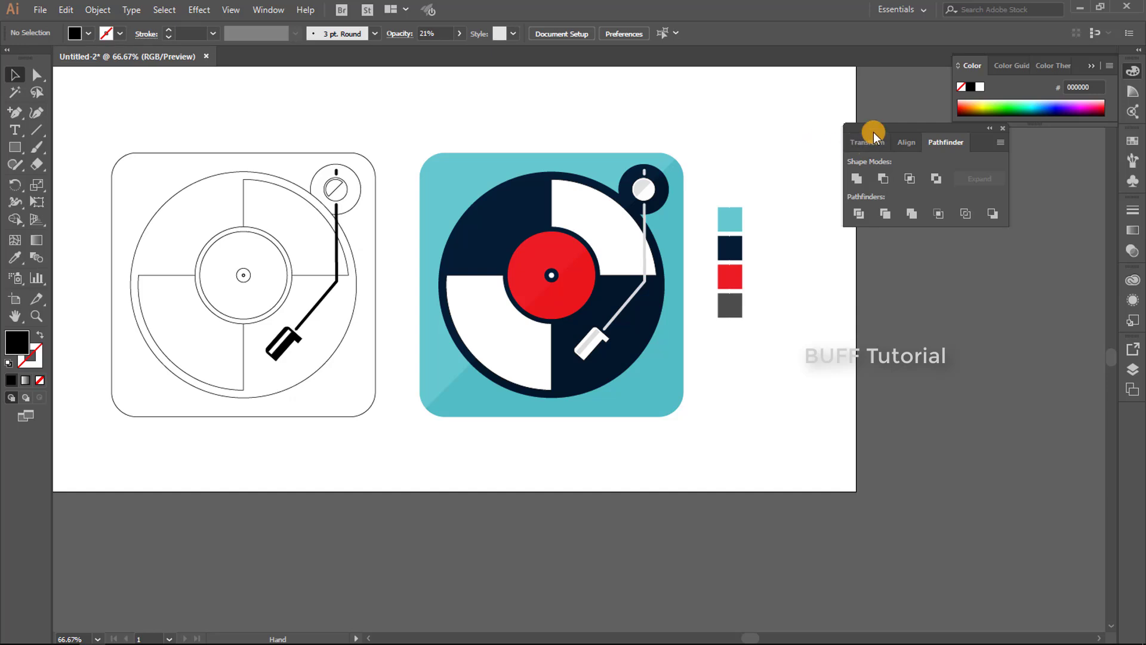
drag(883, 126, 950, 268)
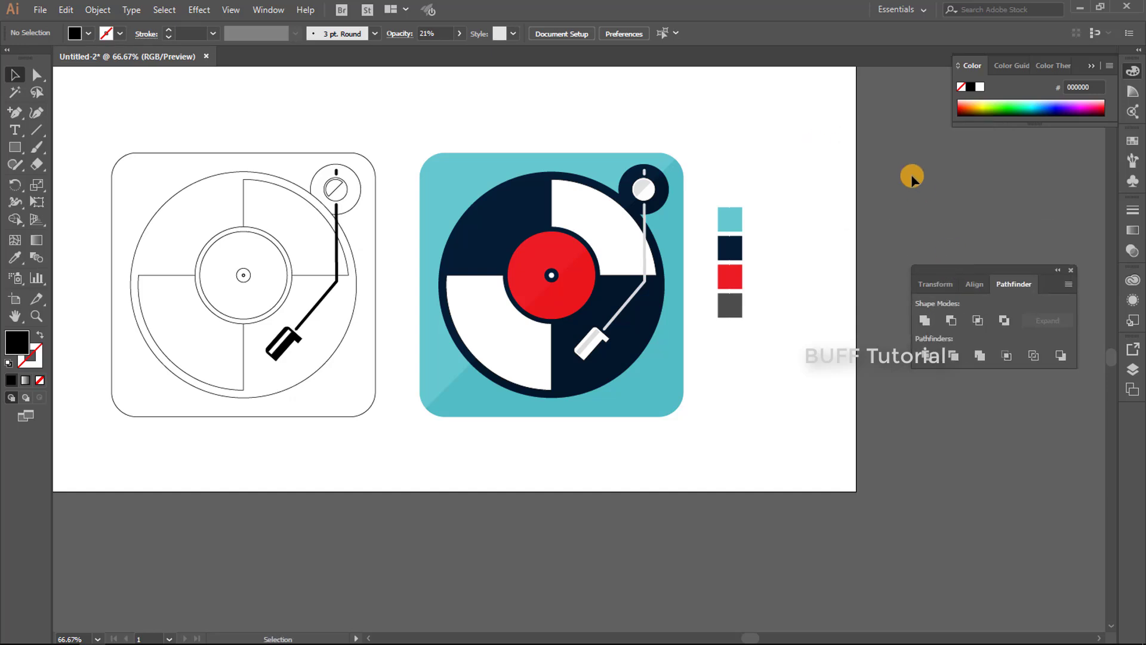
key(ctrl+0)
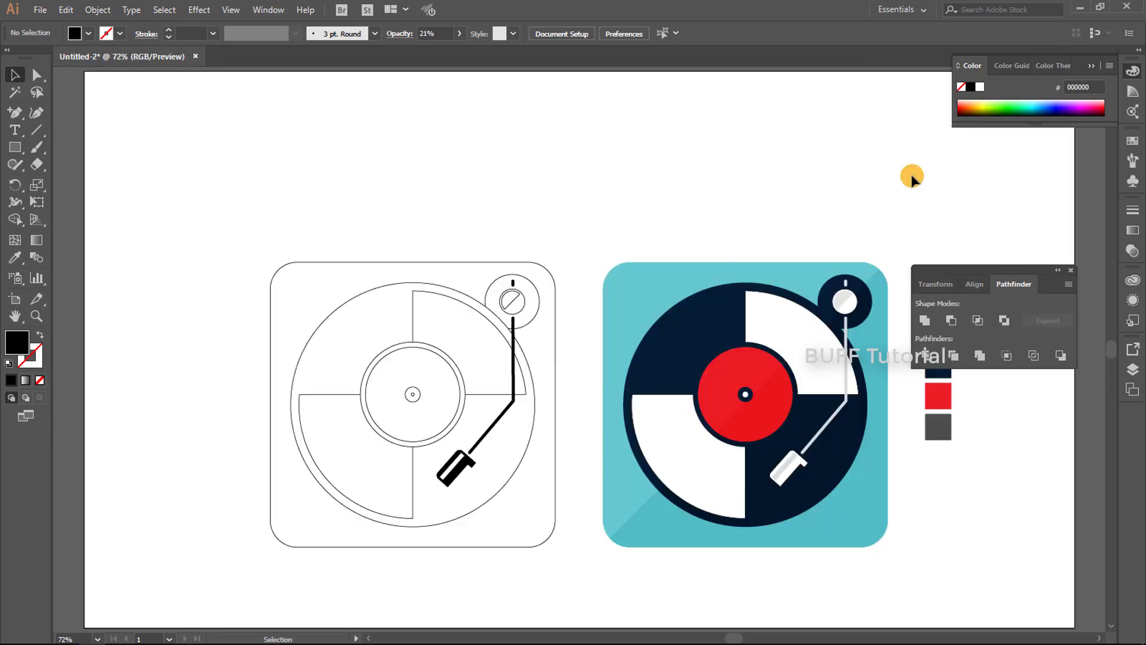
key(Tab)
key(f)
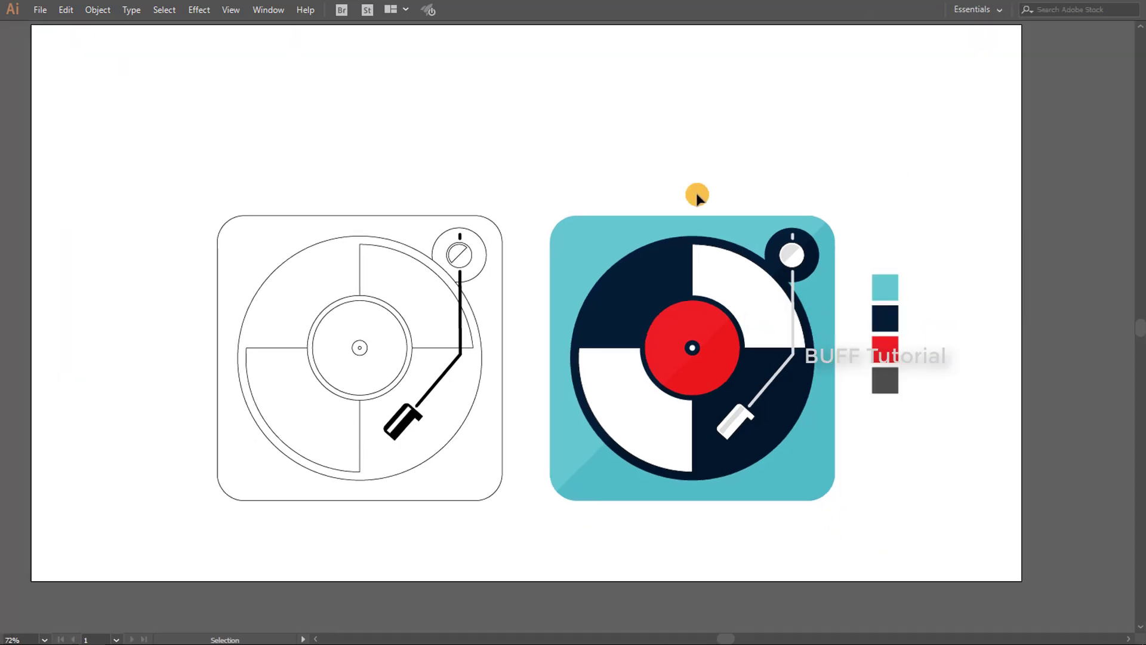
key(f)
drag(696, 192, 765, 193)
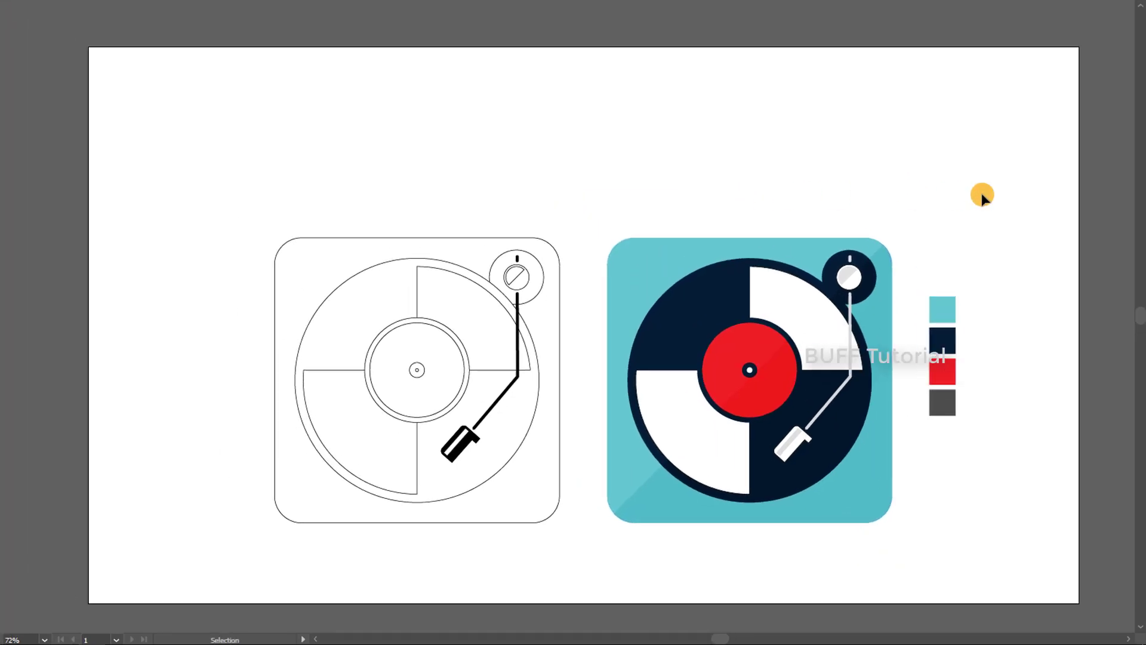
key(ctrl+plus)
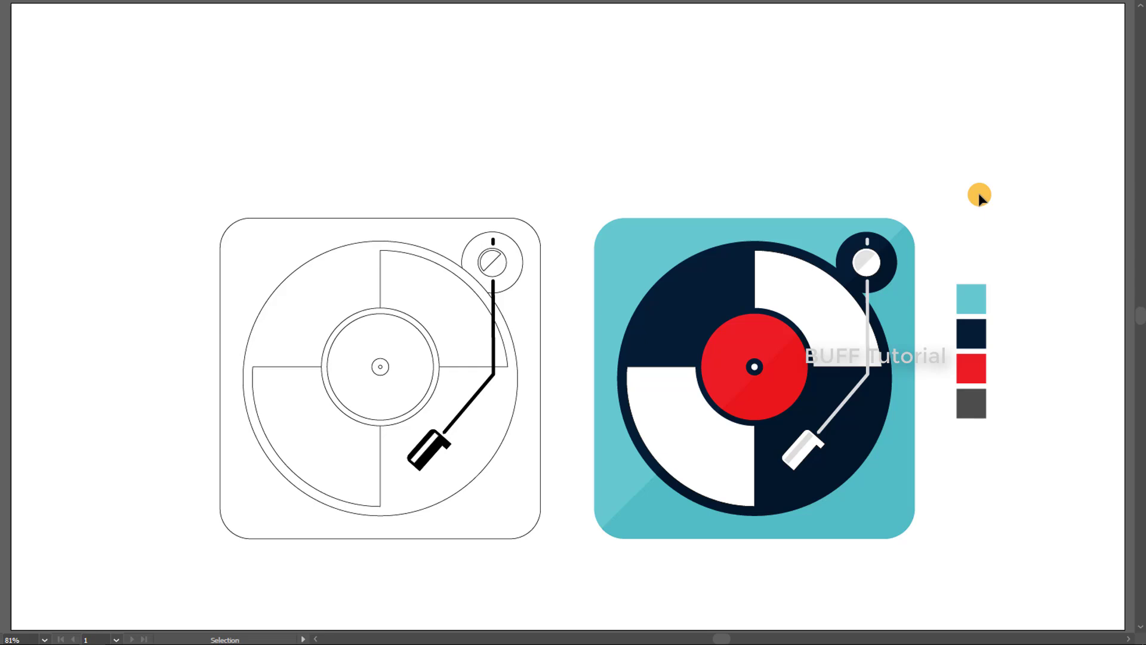
Leave full-screen and eyedrop the palette navy onto both white record quarters
key(f)
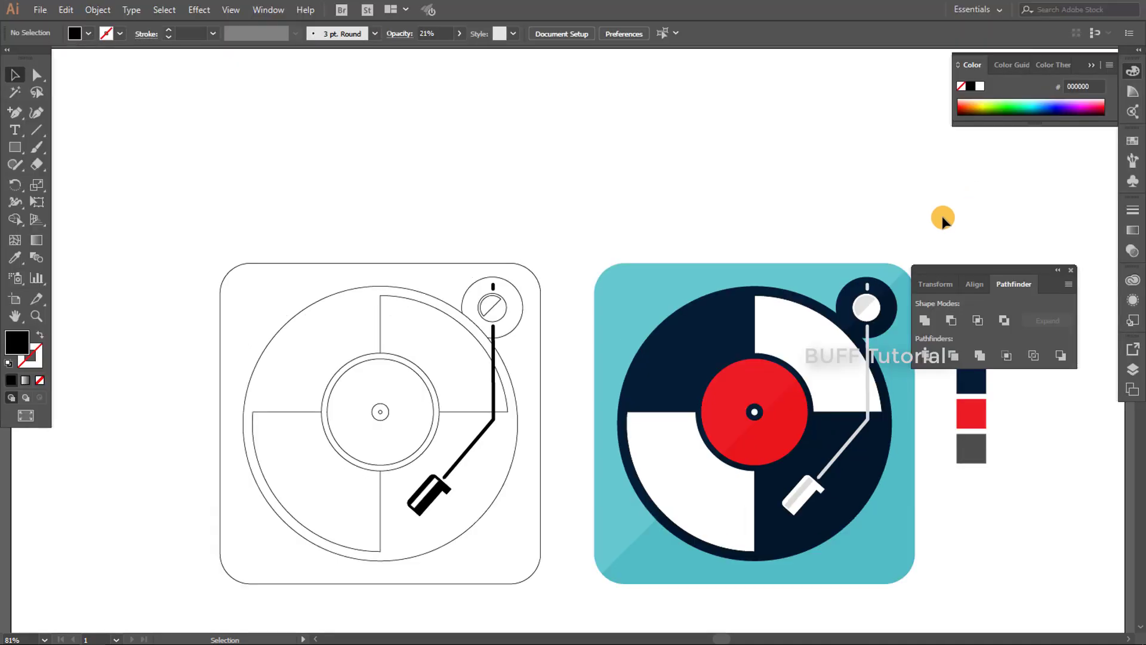
key(ctrl+minus)
key(ctrl+minus)
click(682, 206)
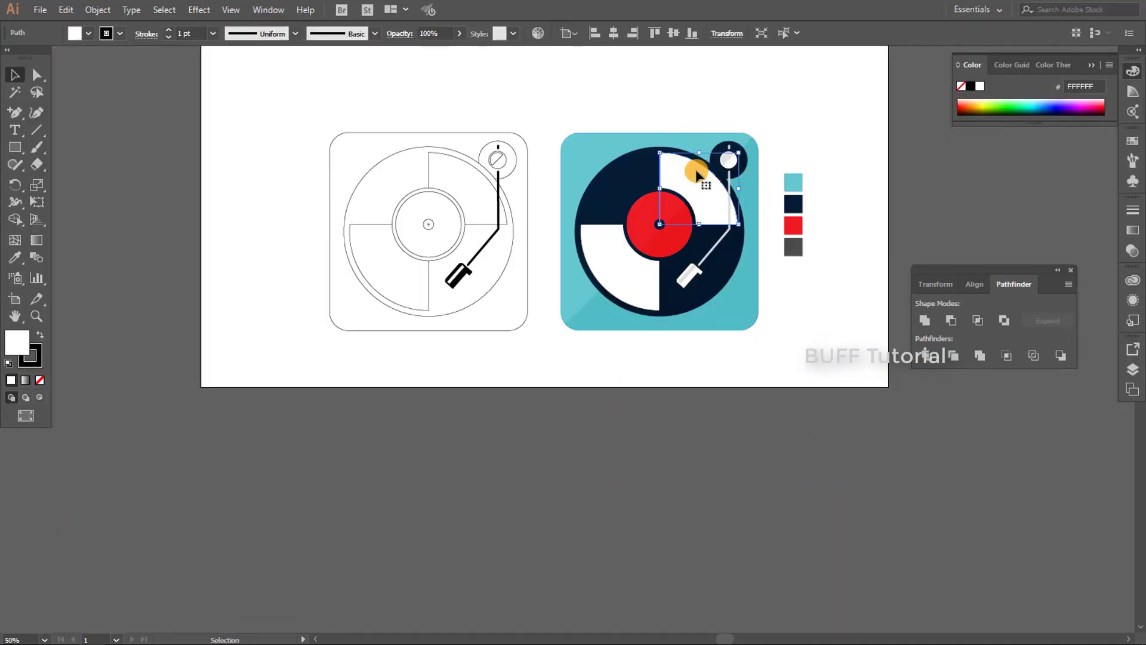
scroll(695, 192, up, 2)
shift+click(520, 344)
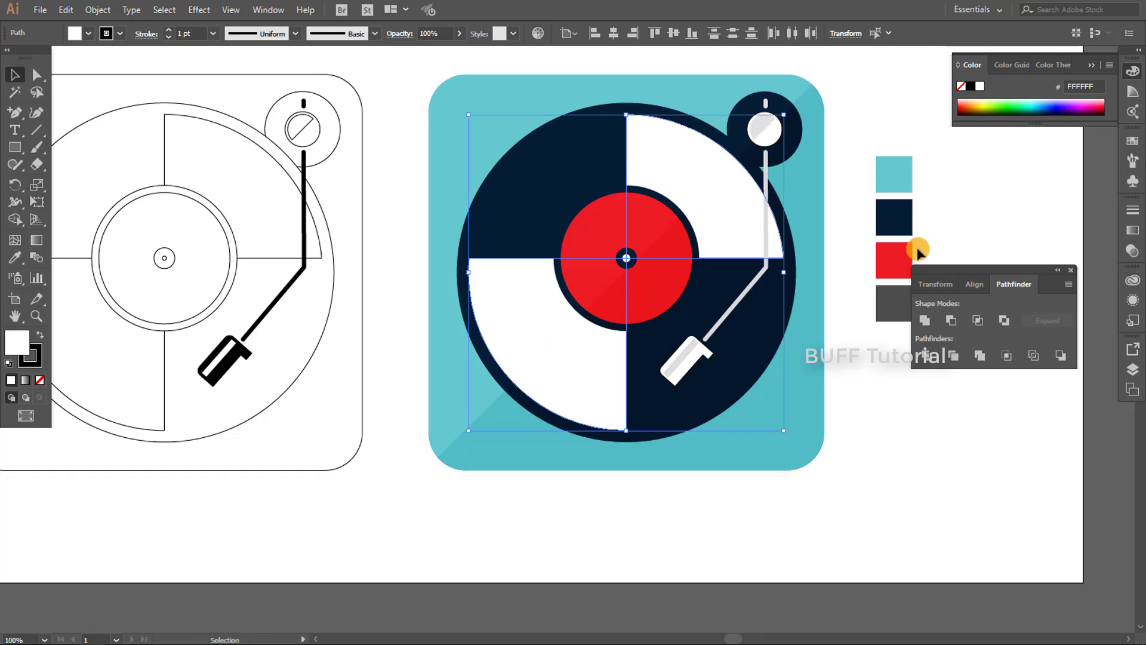
key(i)
click(891, 209)
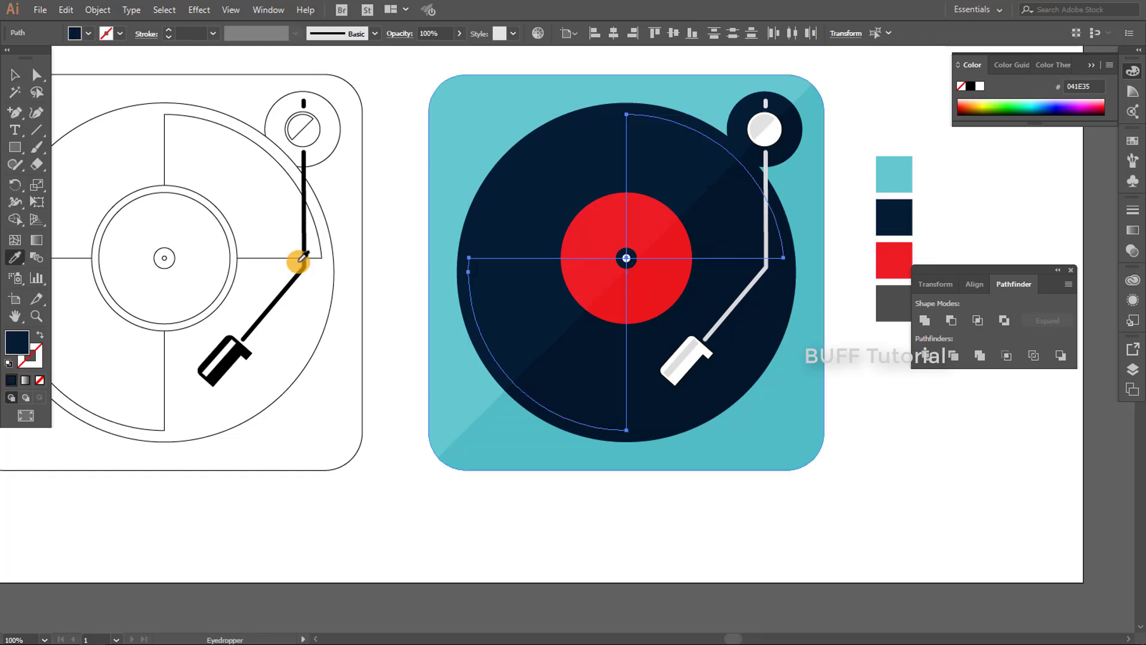
key(v)
Lighten the two quarters' fill to navy 052847 in the Color Picker
double_click(17, 348)
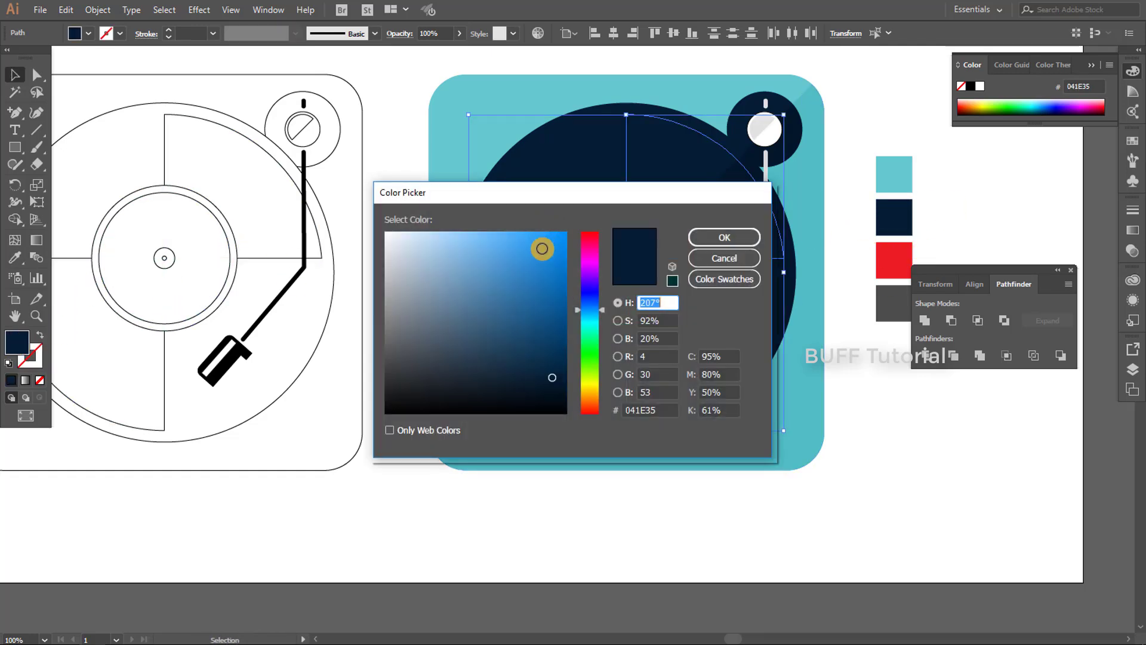
drag(549, 376, 555, 362)
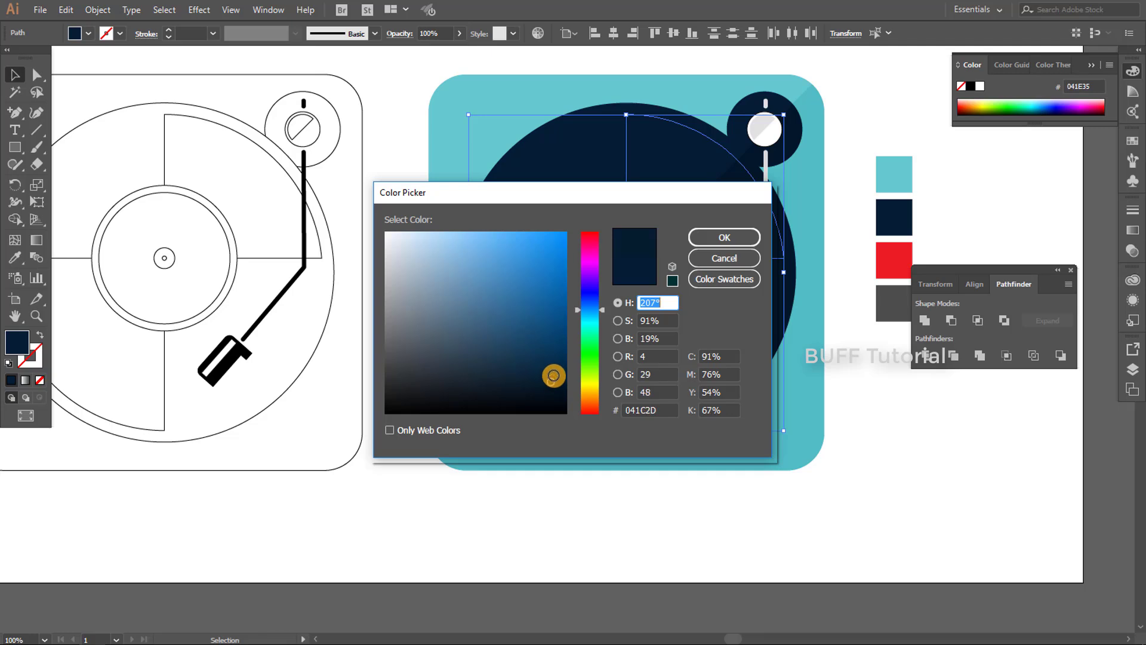
click(724, 237)
click(978, 209)
alt+scroll(978, 203, down, 1)
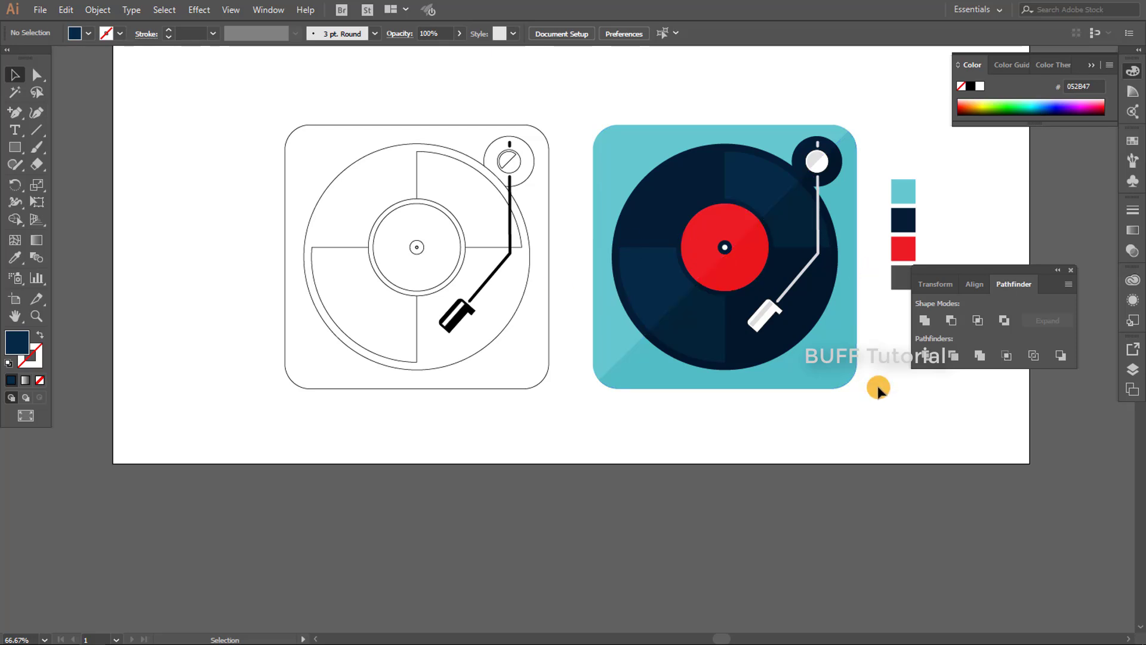
Add a copy of the navy palette square coloured with the record's lighter navy
drag(909, 393, 881, 408)
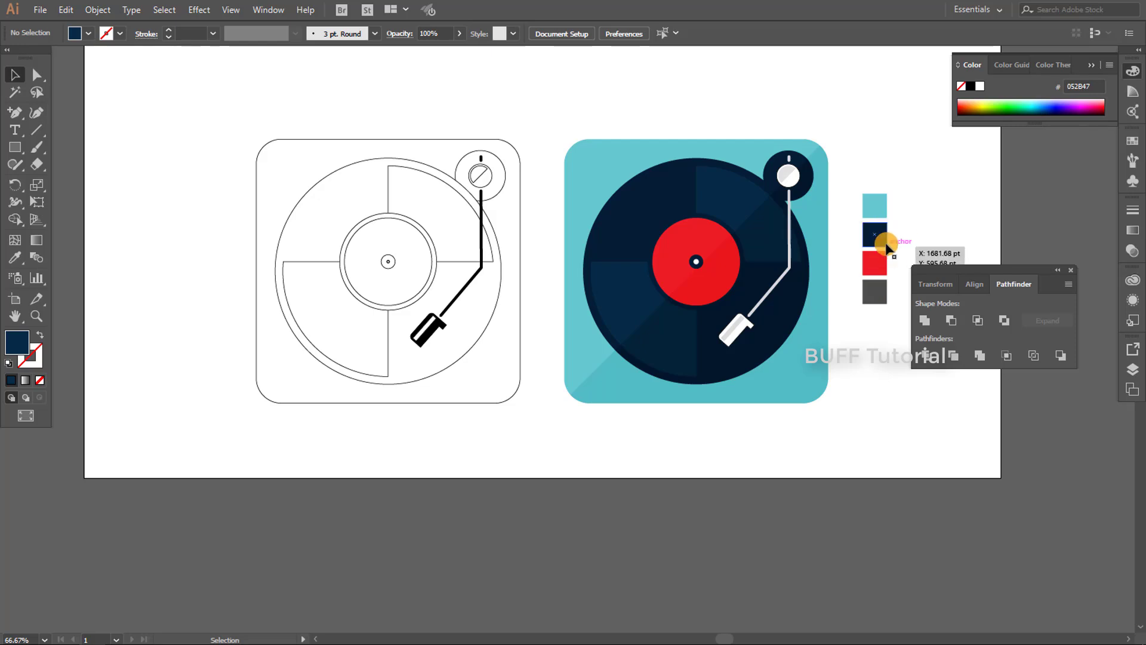
alt+drag(883, 239, 912, 240)
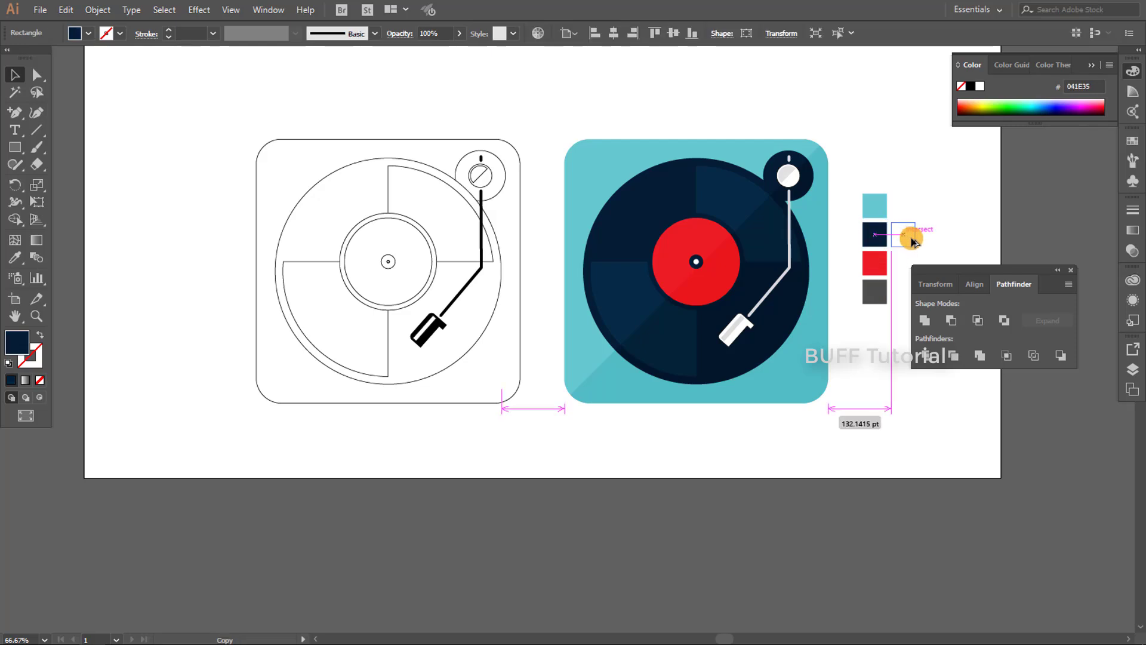
key(i)
click(704, 179)
key(v)
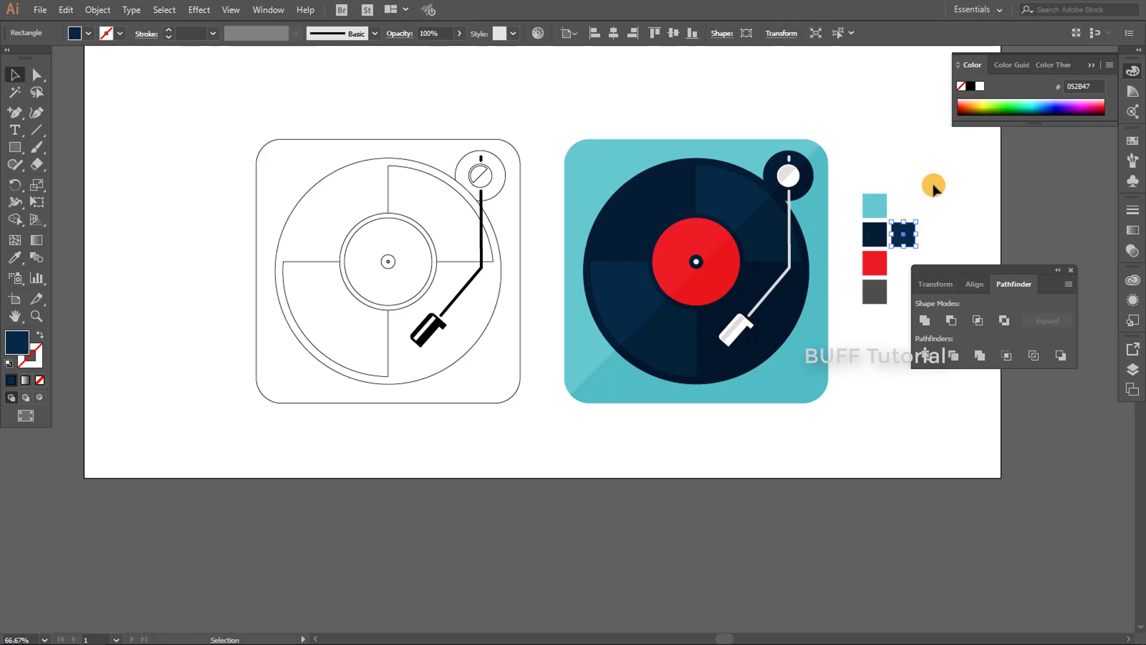
Fill the icon background with dark teal and match a copied cyan palette square to it
alt+drag(876, 204, 906, 208)
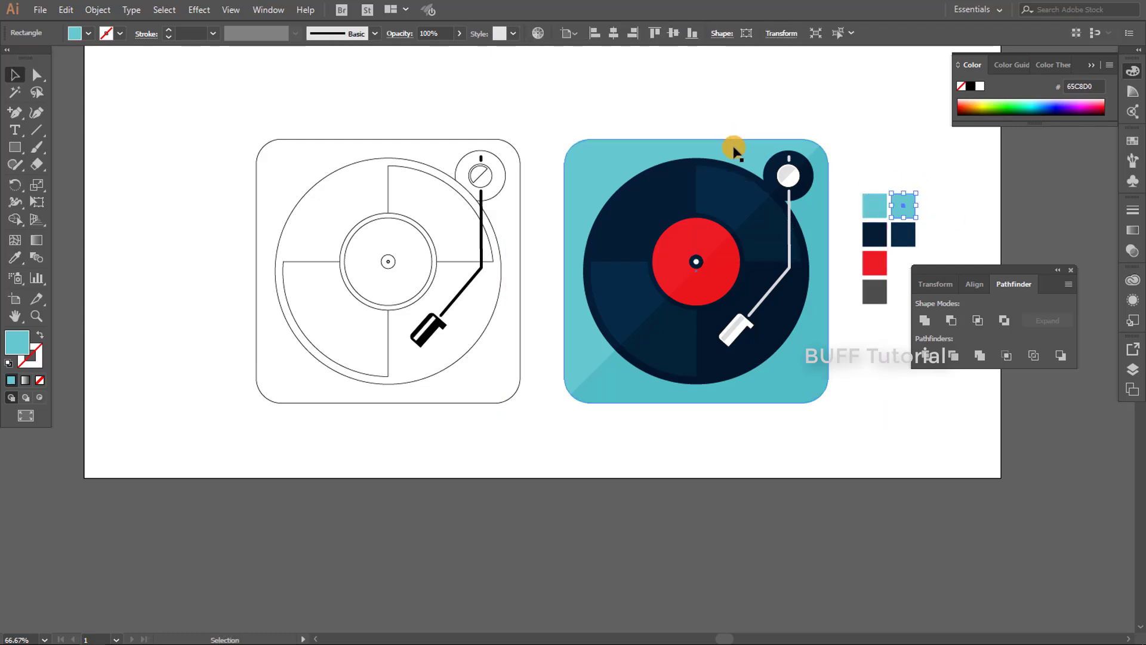
click(735, 152)
click(1132, 140)
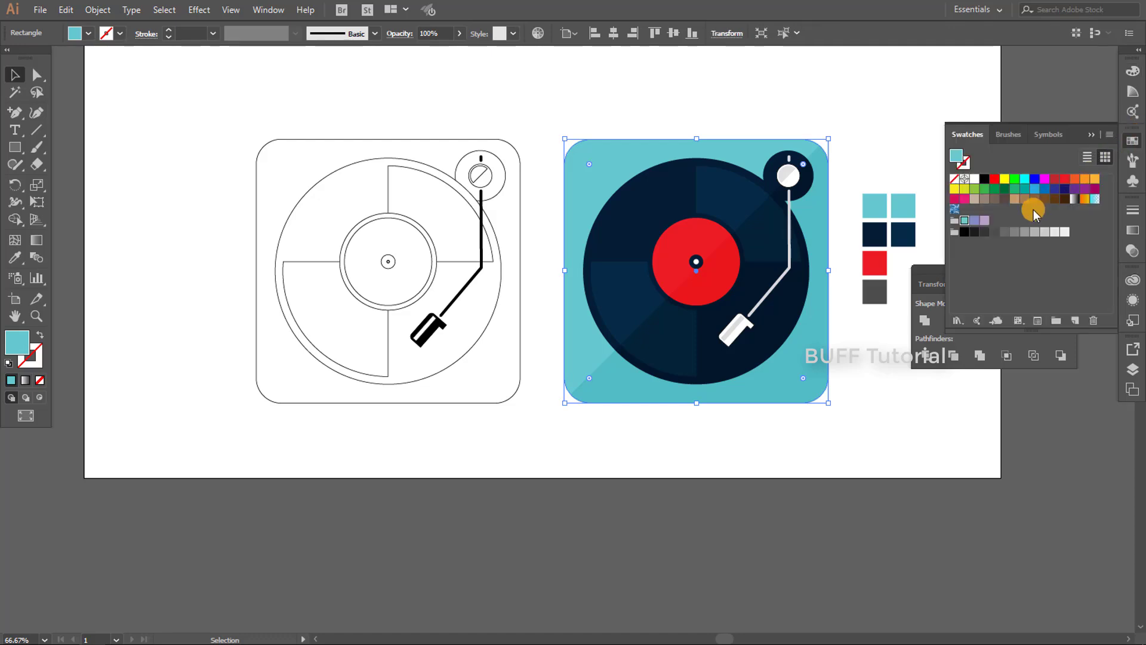
click(1027, 194)
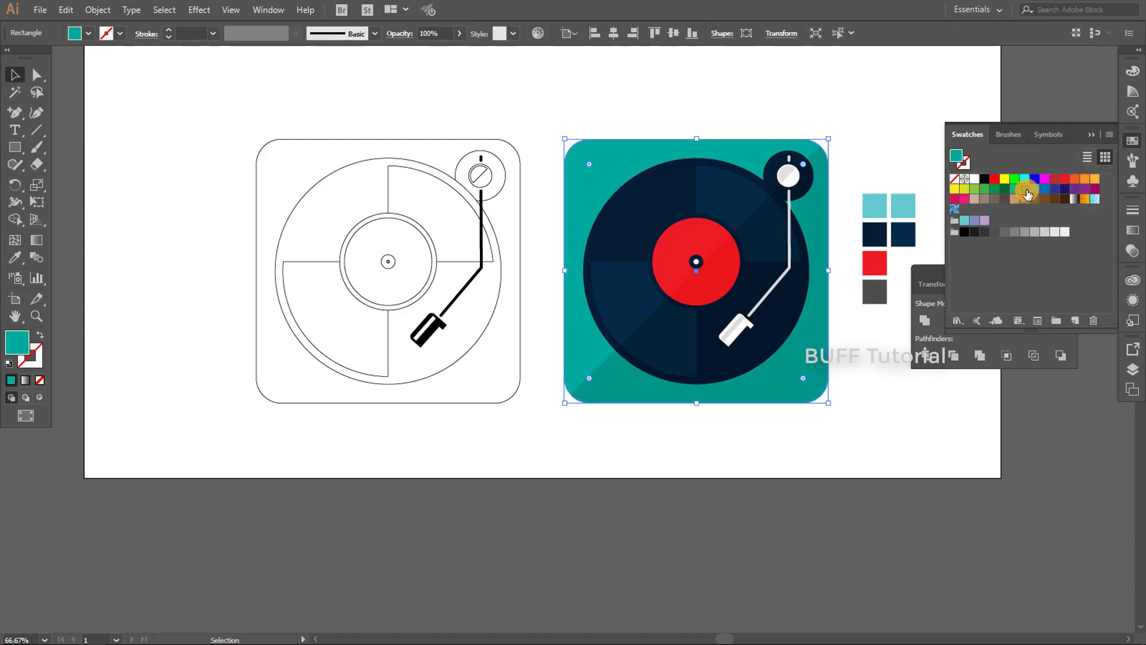
click(903, 209)
key(i)
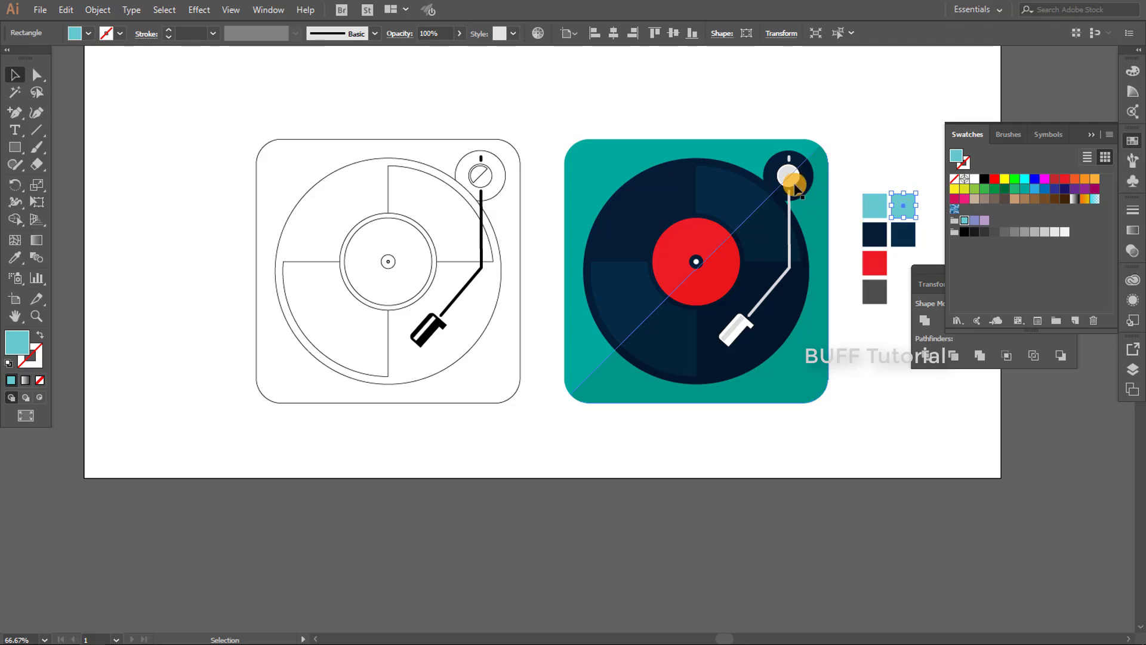
click(724, 146)
click(835, 99)
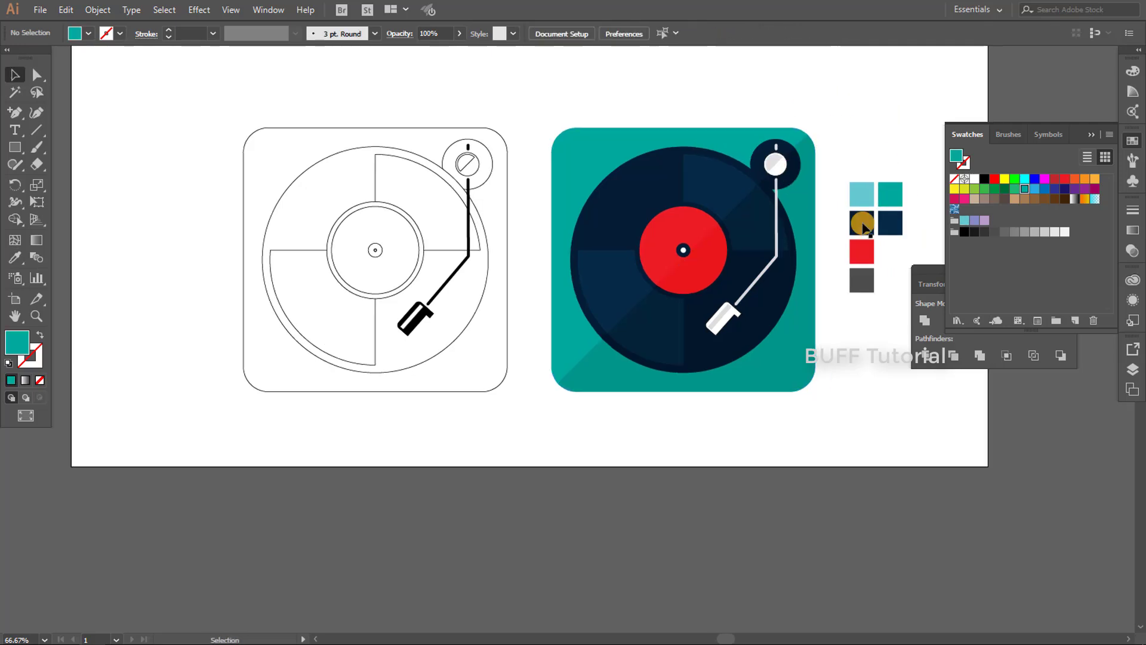
Give the new palette square the knob's light grey using the Eyedropper
scroll(813, 299, up, 1)
mouse_move(860, 312)
mouse_down()
mouse_move(803, 339)
mouse_move(806, 302)
mouse_move(852, 305)
mouse_up()
key(i)
click(670, 116)
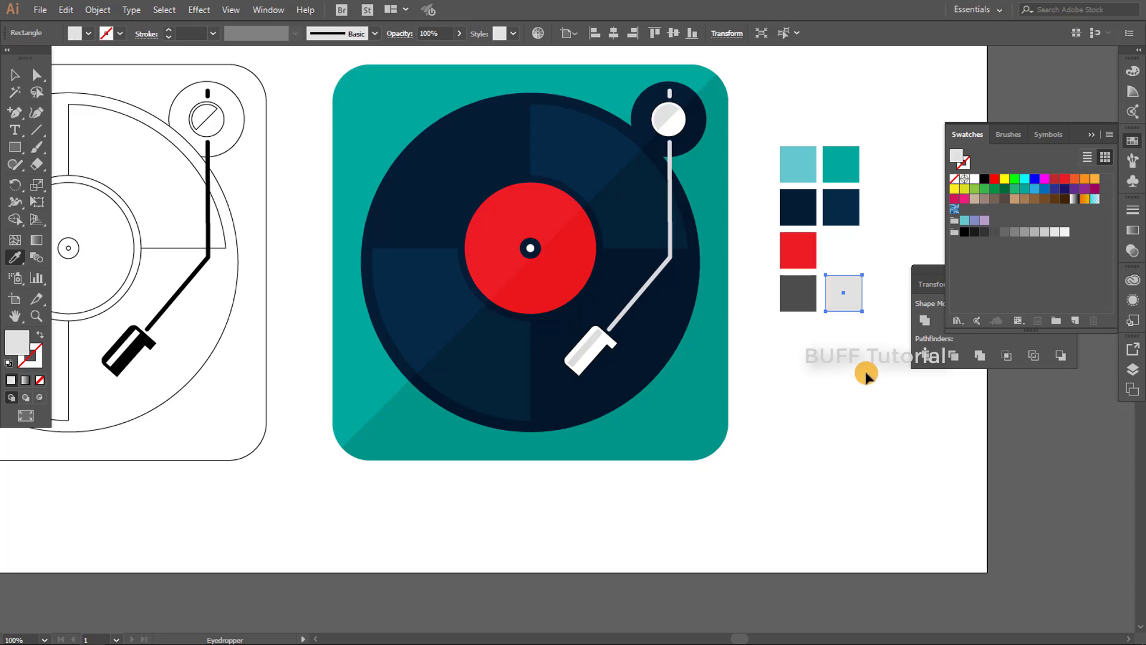
key(v)
click(869, 383)
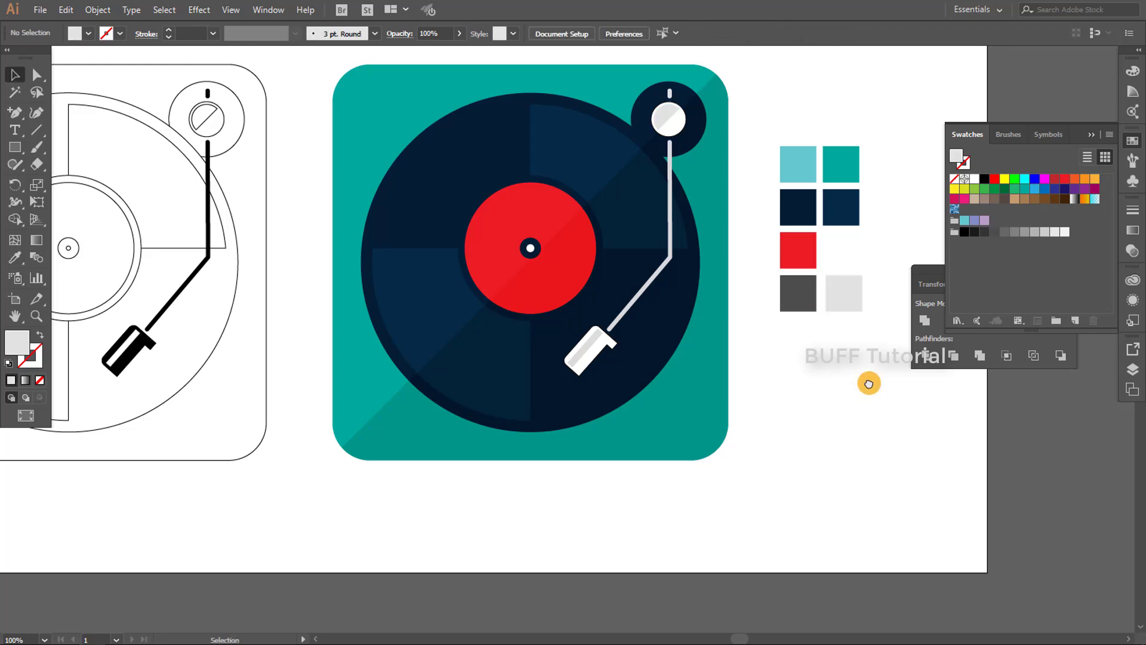
Scale all eight palette squares down around their centre
scroll(869, 383, down, 2)
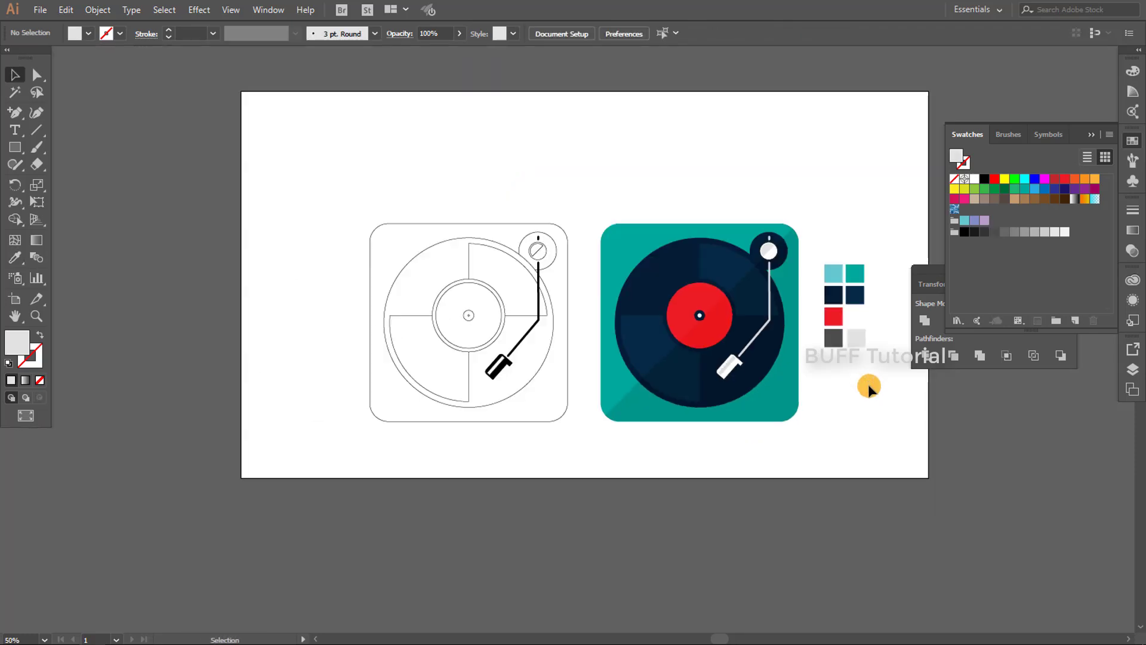
drag(880, 256, 829, 346)
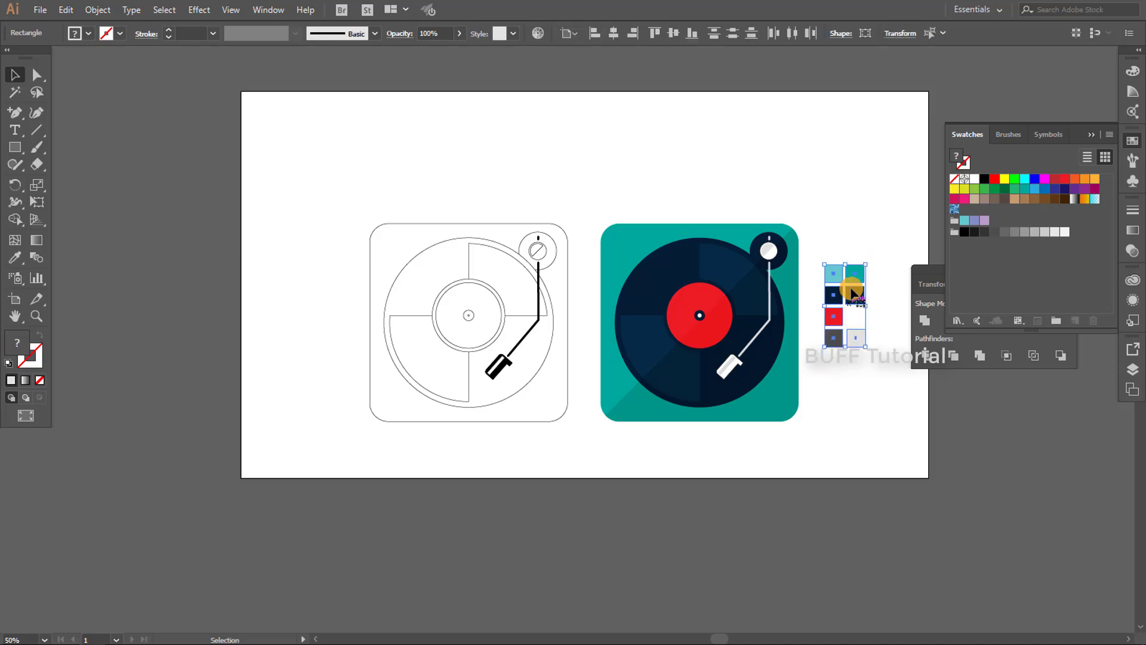
mouse_move(865, 264)
mouse_down()
mouse_move(859, 277)
mouse_move(872, 253)
mouse_up()
click(869, 270)
Preview the artwork with panels hidden, framing both turntable icons at actual size
key(ctrl+0)
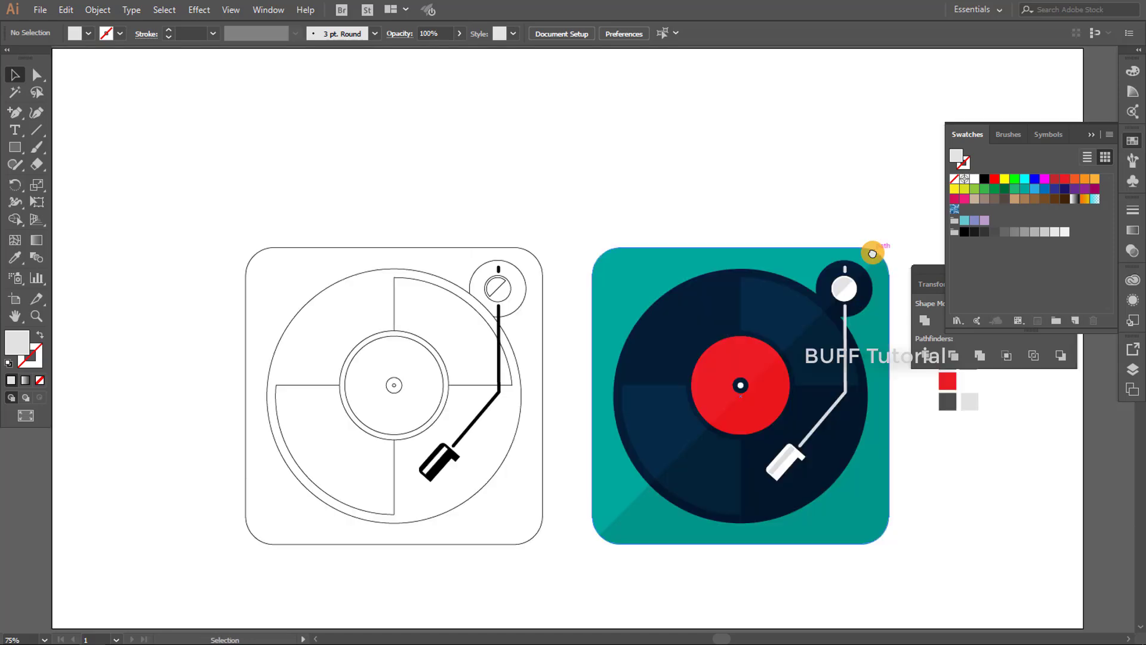
key(Tab)
key(ctrl+1)
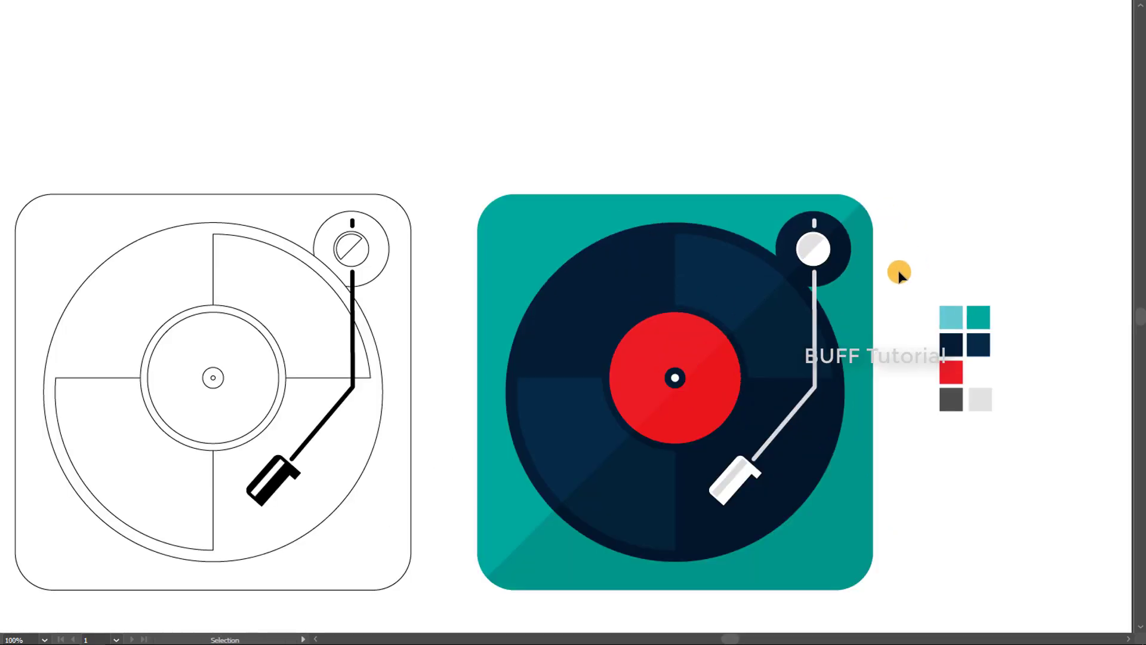
mouse_move(898, 269)
mouse_down()
mouse_move(1037, 182)
mouse_move(1003, 179)
mouse_up()
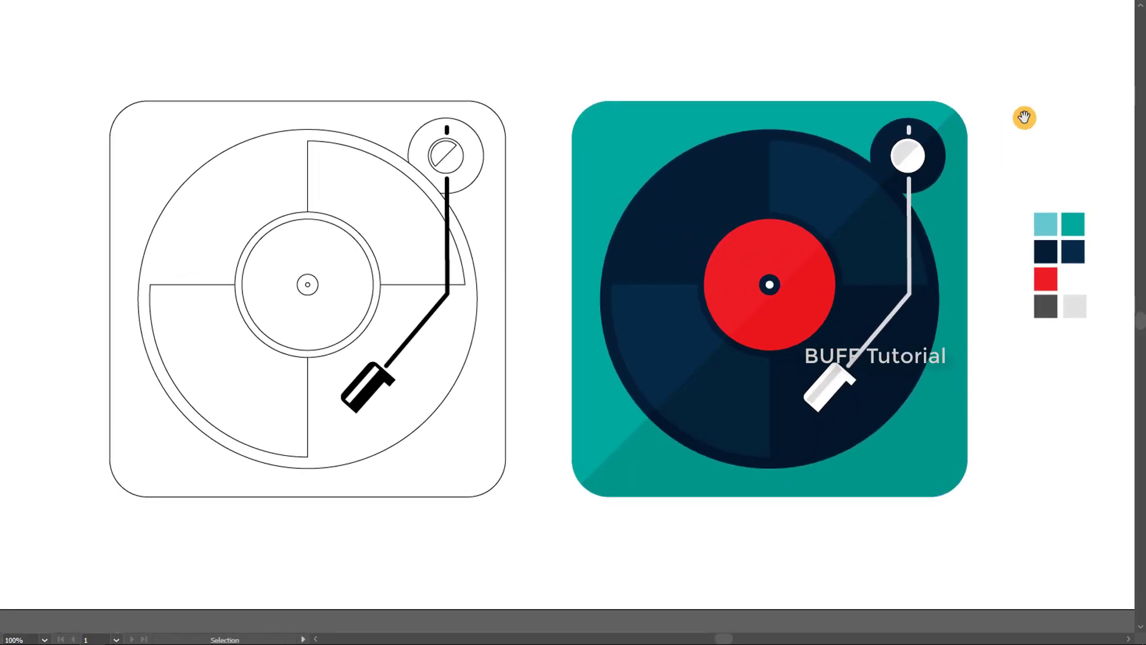
scroll(1022, 117, up, 1)
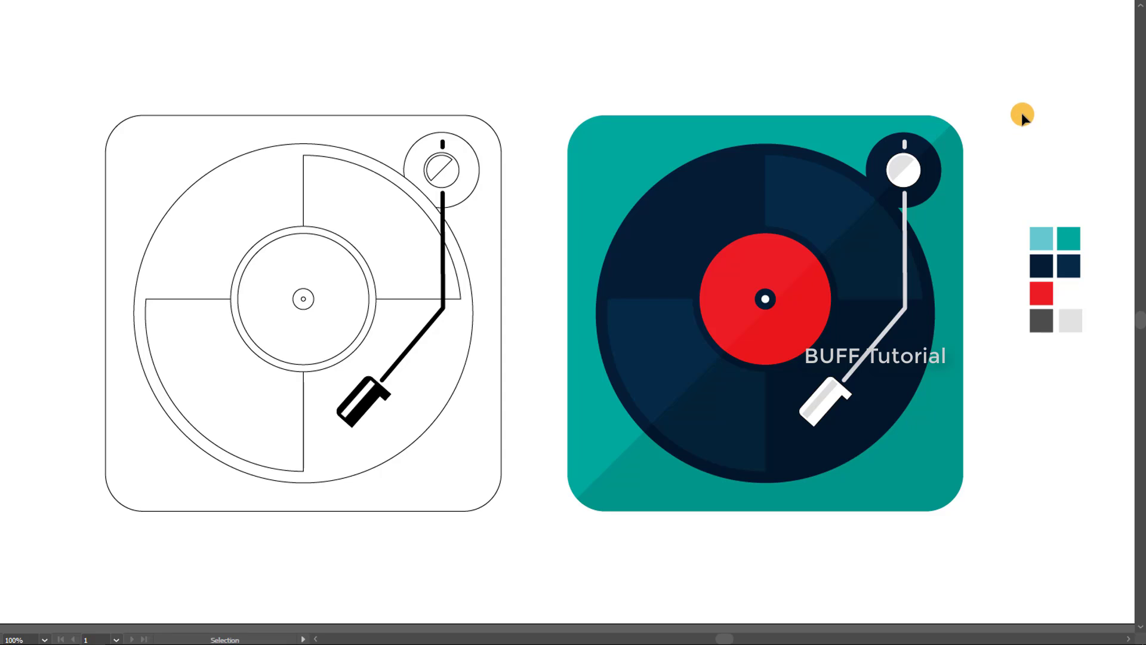